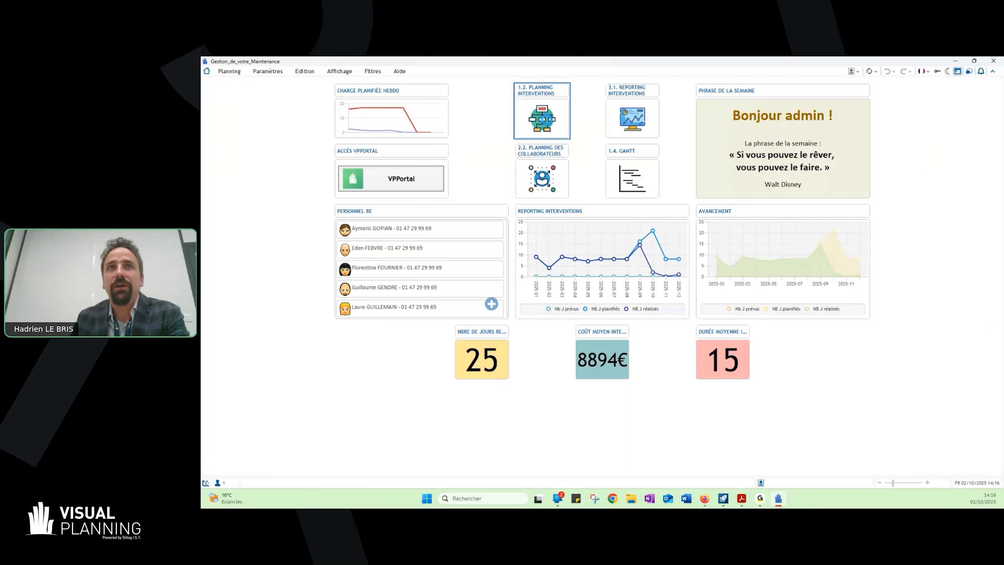
- View the intervention planning and switch to the list of interventions
click(548, 125)
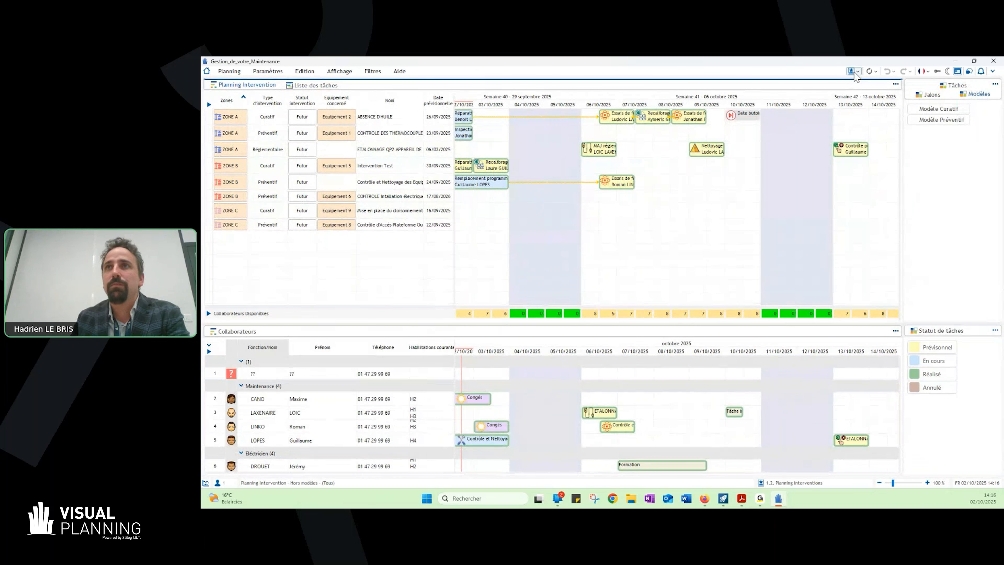
click(855, 72)
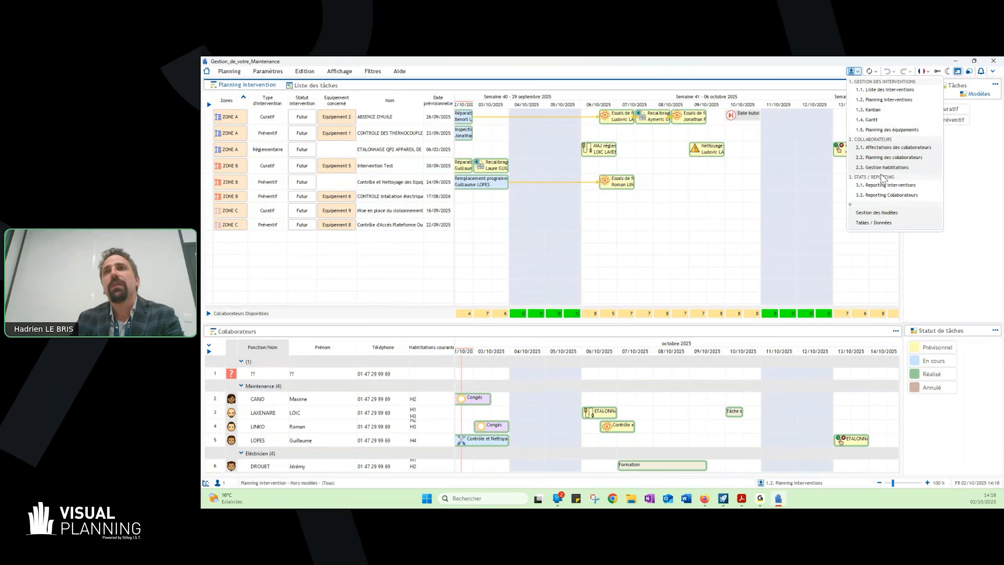
click(872, 90)
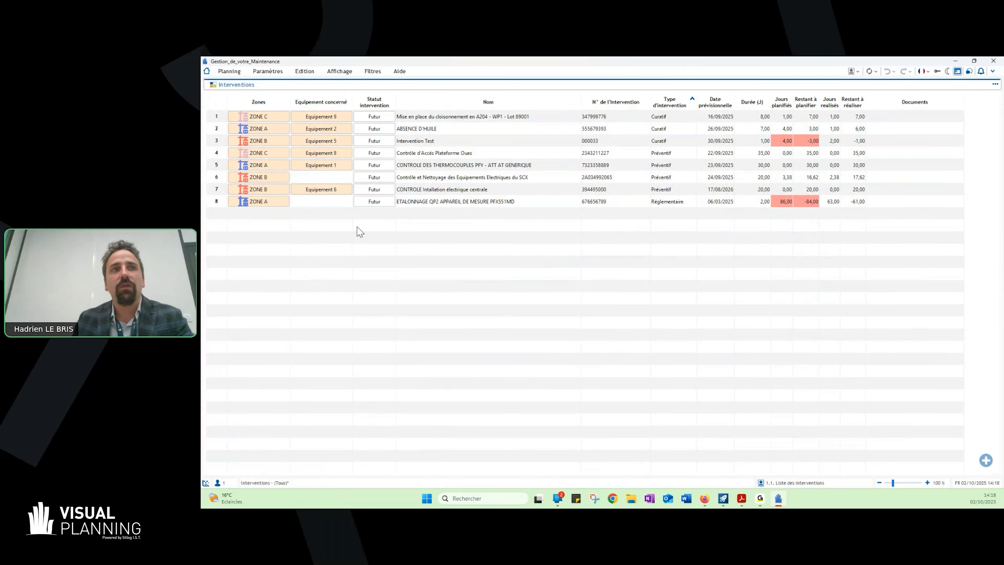
- Create a new intervention with the Fiche Intervention form, numbered 001010101 and named "Maintenance machine outil 1"
click(363, 231)
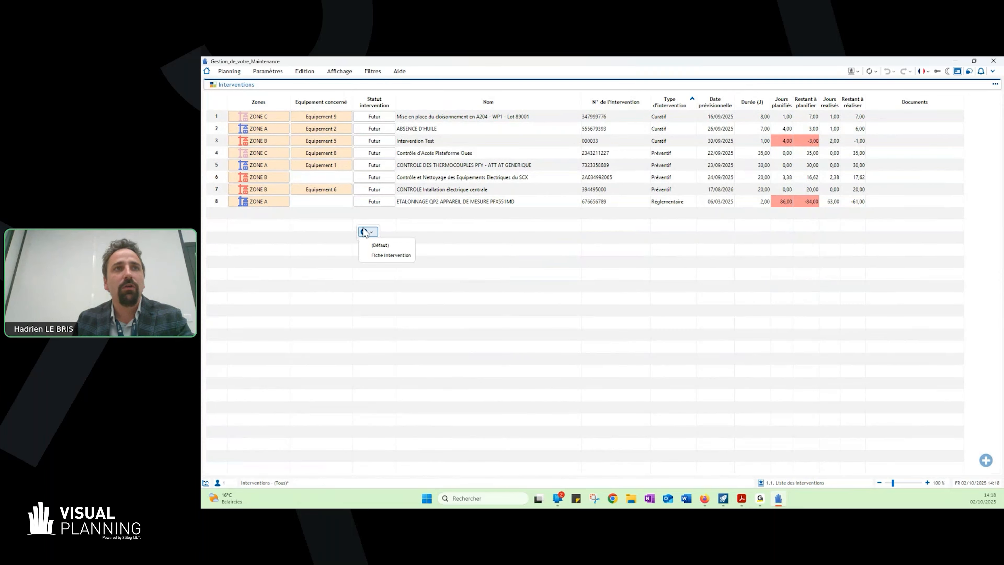
click(384, 255)
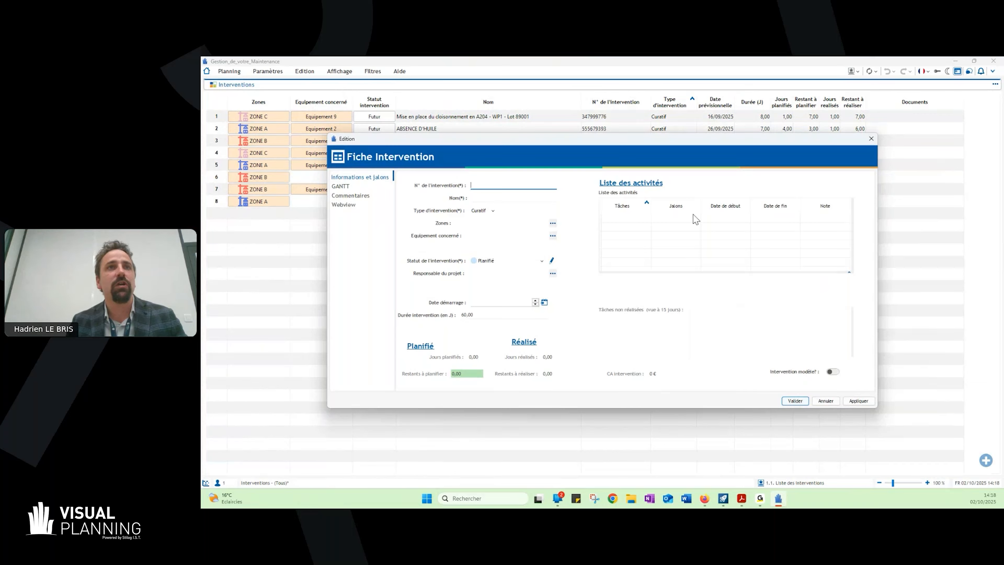
text(01010101)
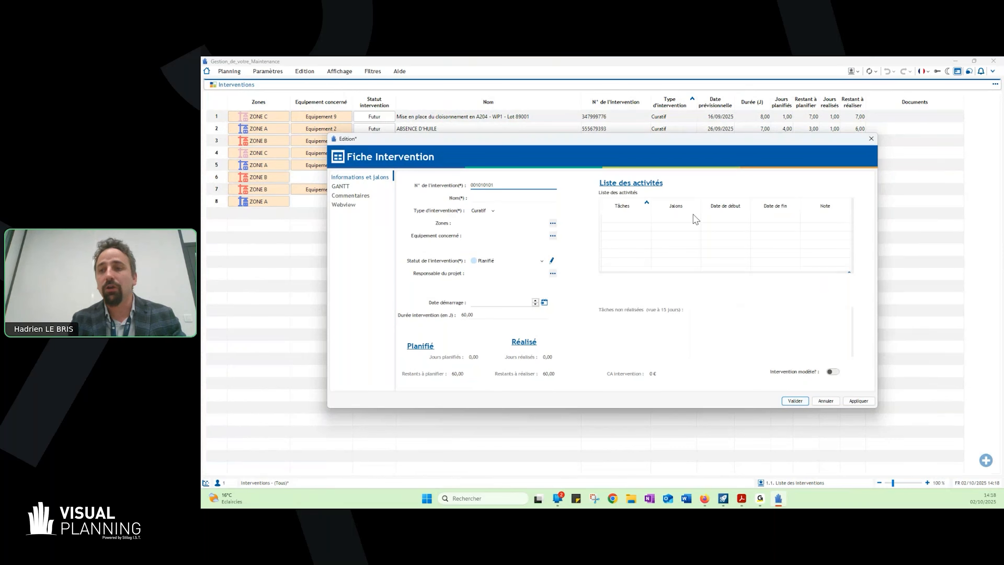
click(509, 196)
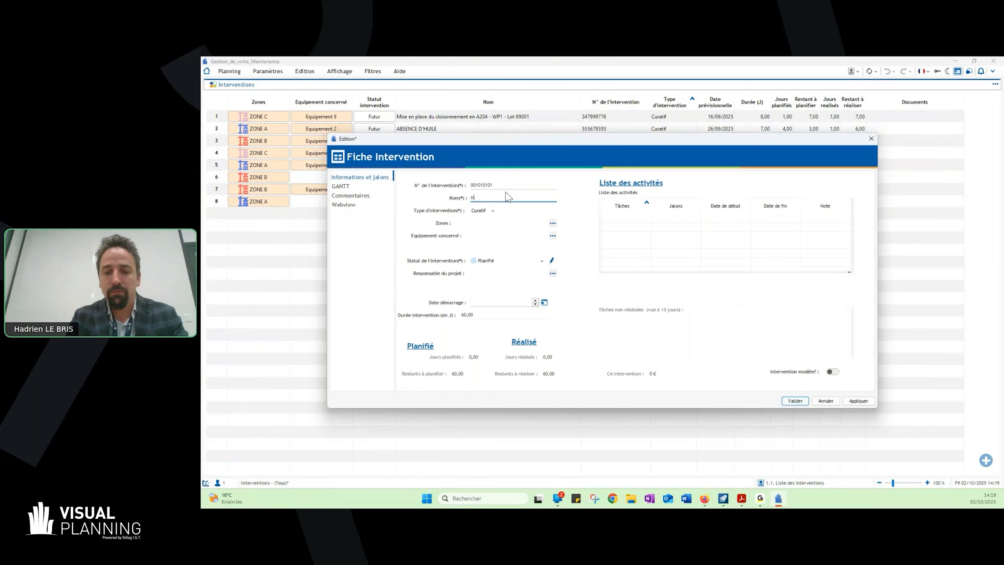
text(Maintenance ma)
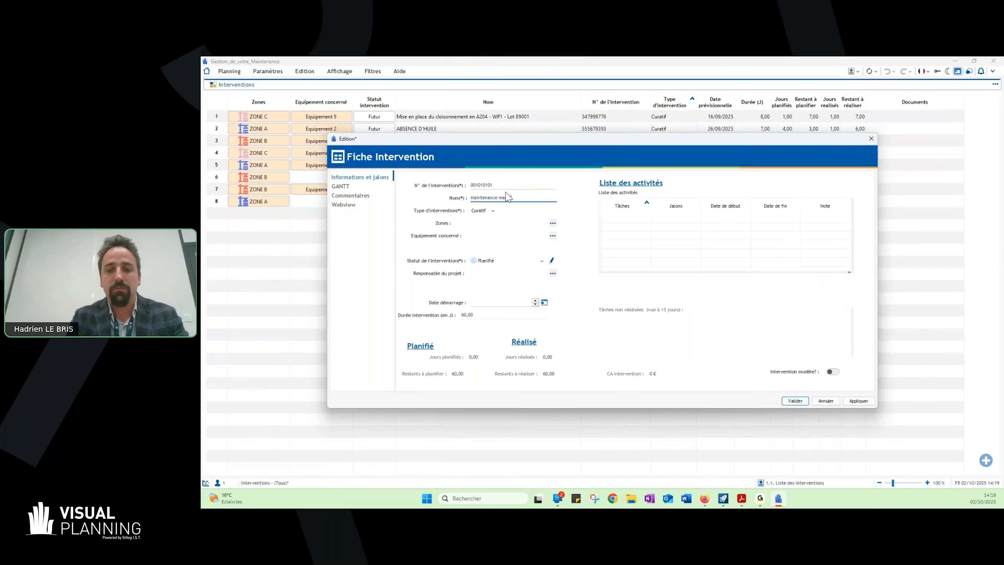
text(nage outil 1)
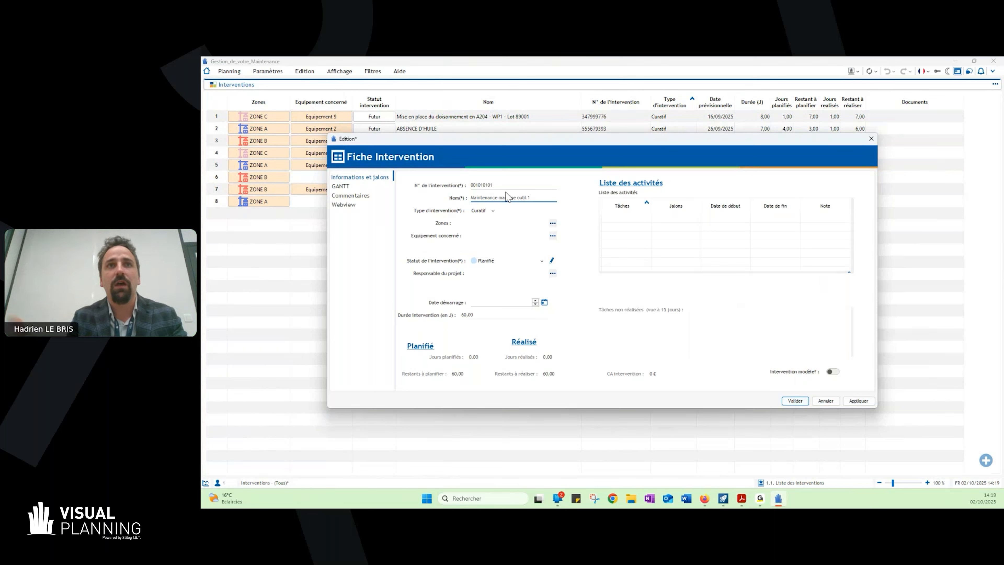
- Set the new intervention's type to Curatif and assign it to ZONE A
click(492, 210)
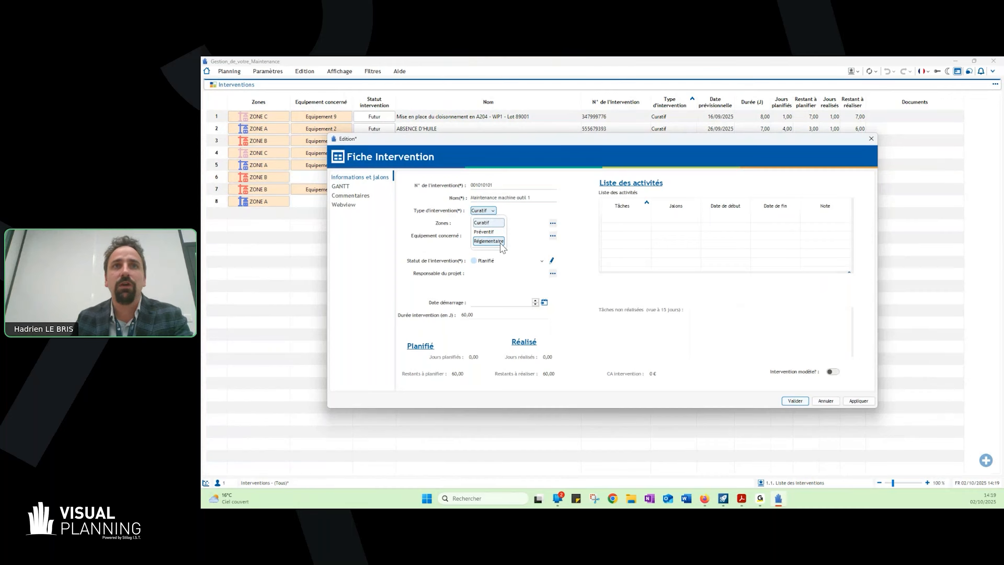
click(488, 222)
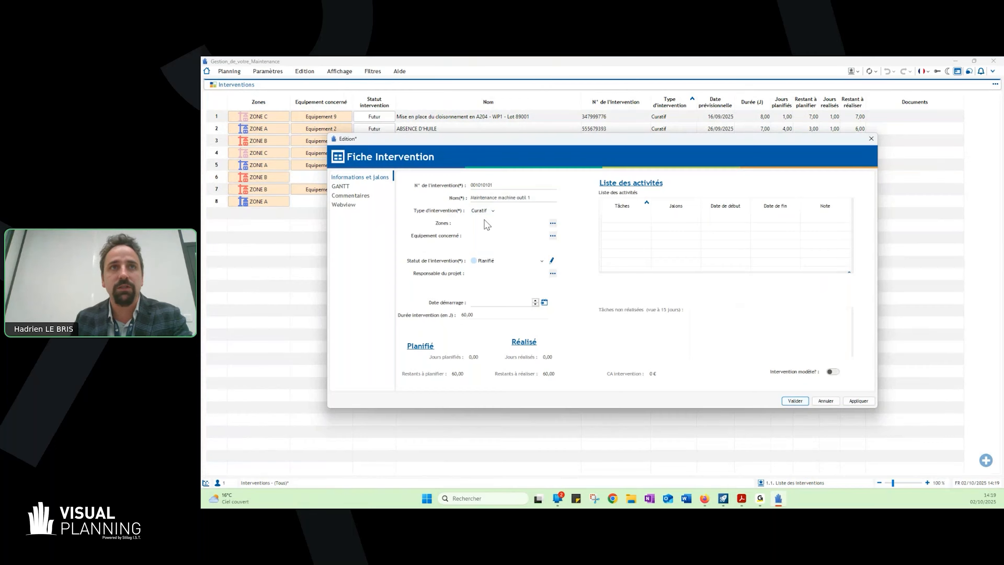
click(552, 223)
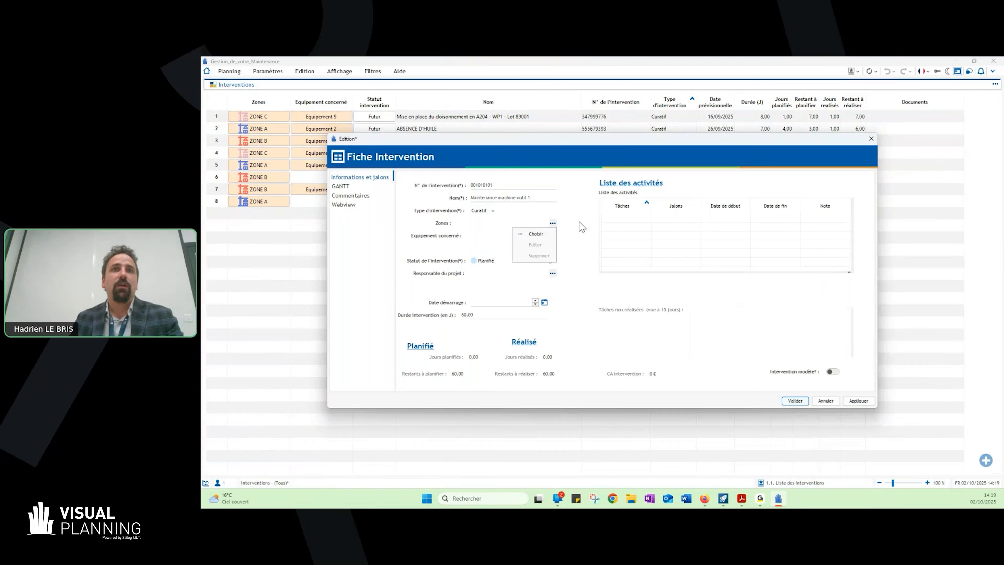
click(542, 234)
click(521, 200)
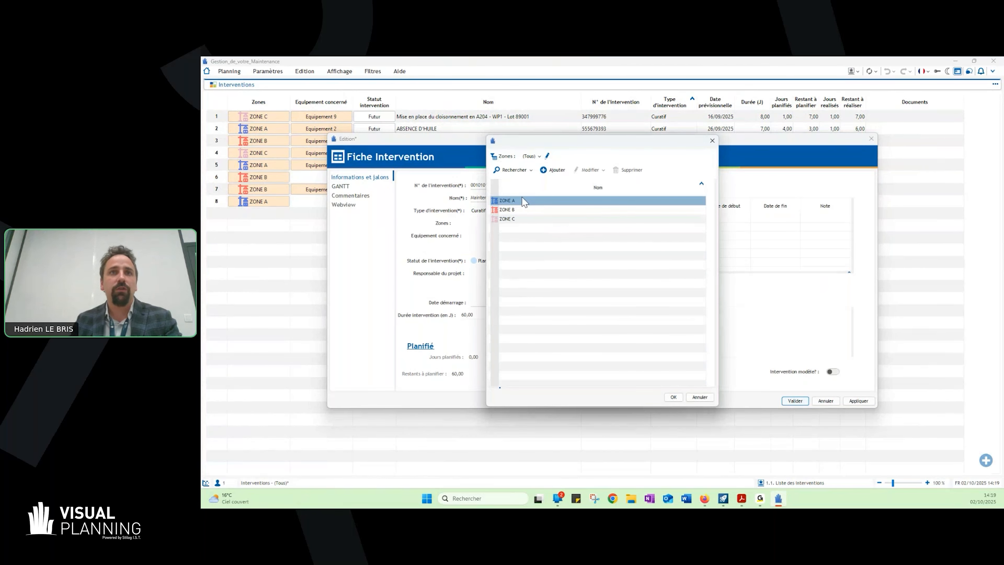
click(528, 210)
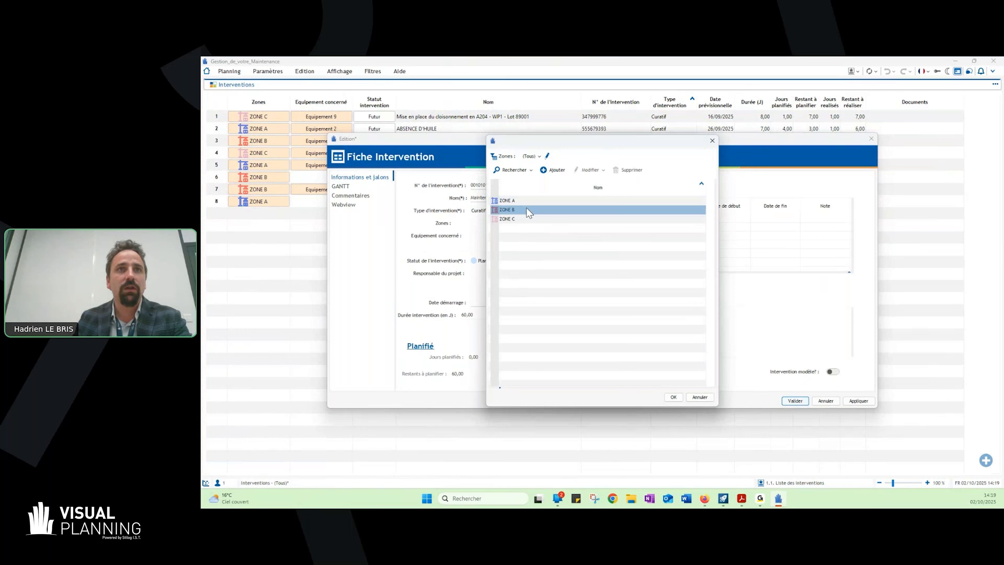
click(521, 203)
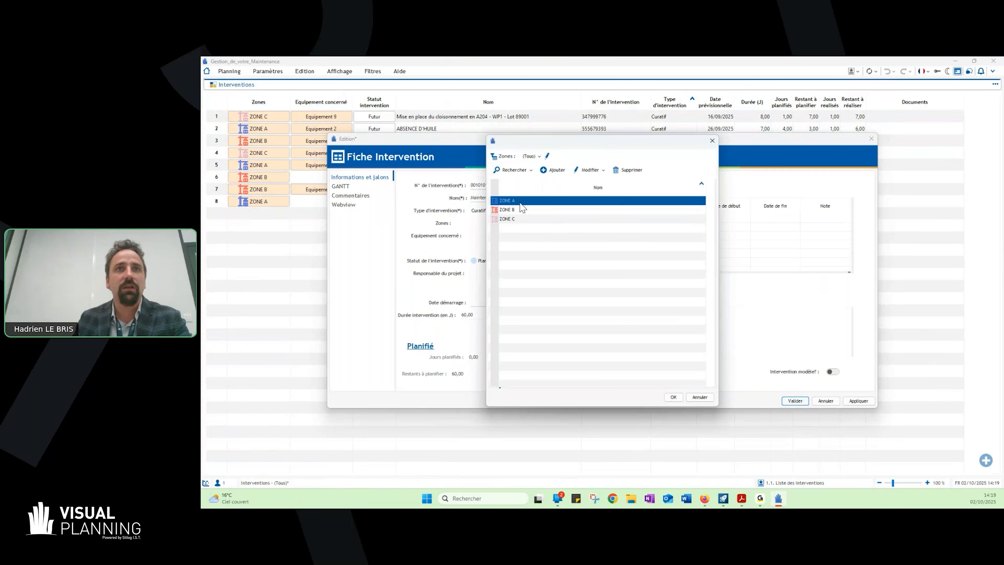
click(674, 396)
- Set the equipment concerned to Equipement 1 and the intervention status to Futur
click(553, 235)
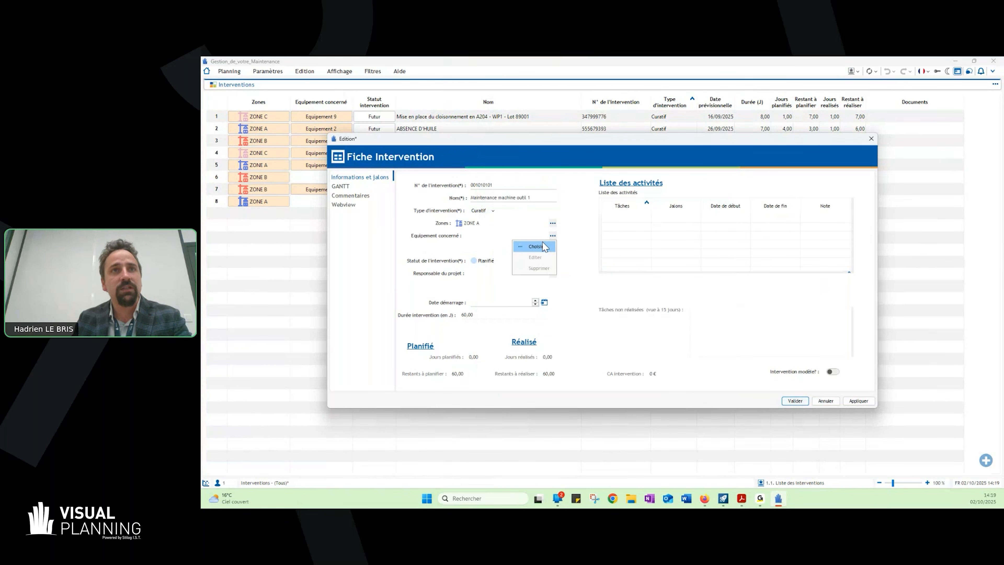
click(545, 246)
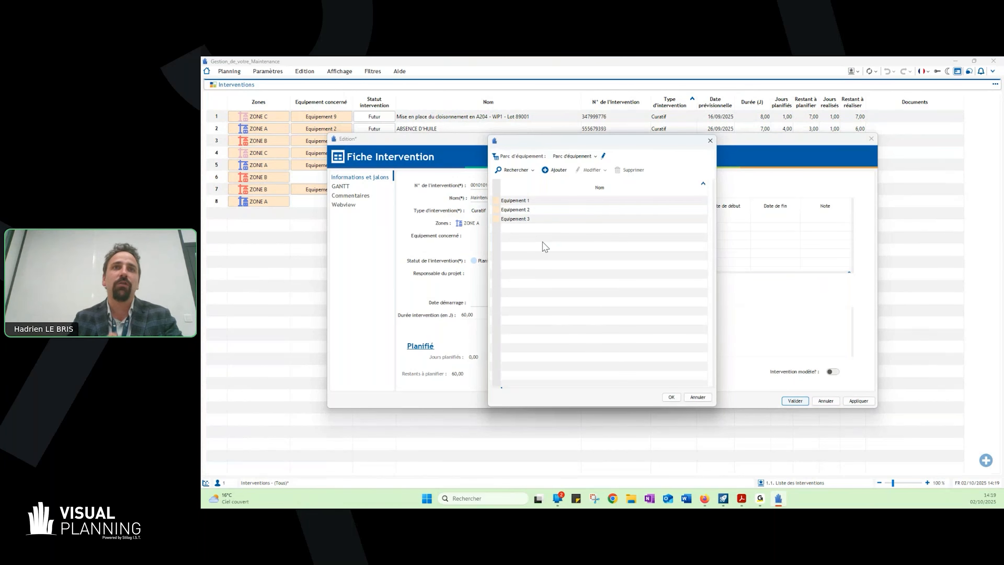
double_click(532, 202)
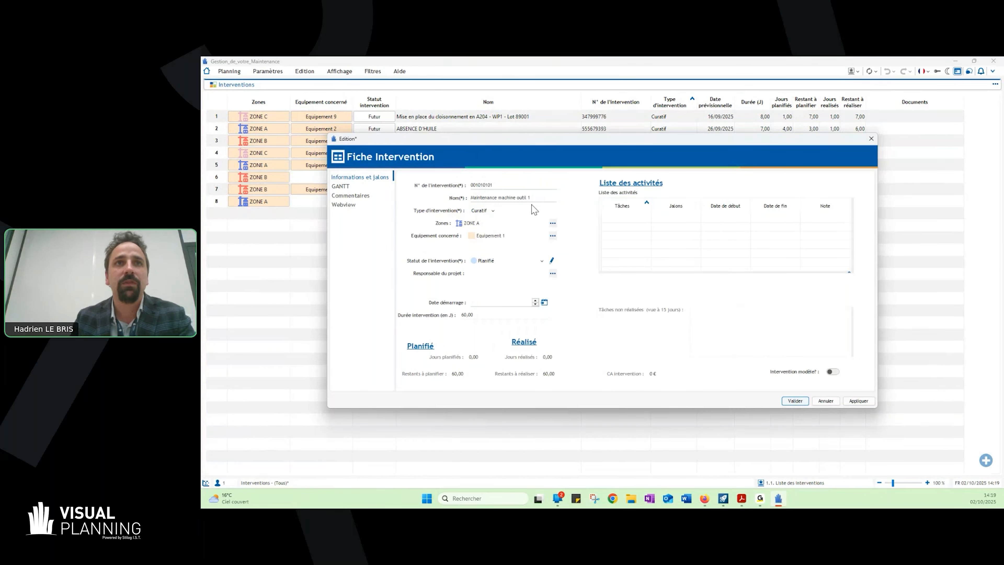
click(506, 263)
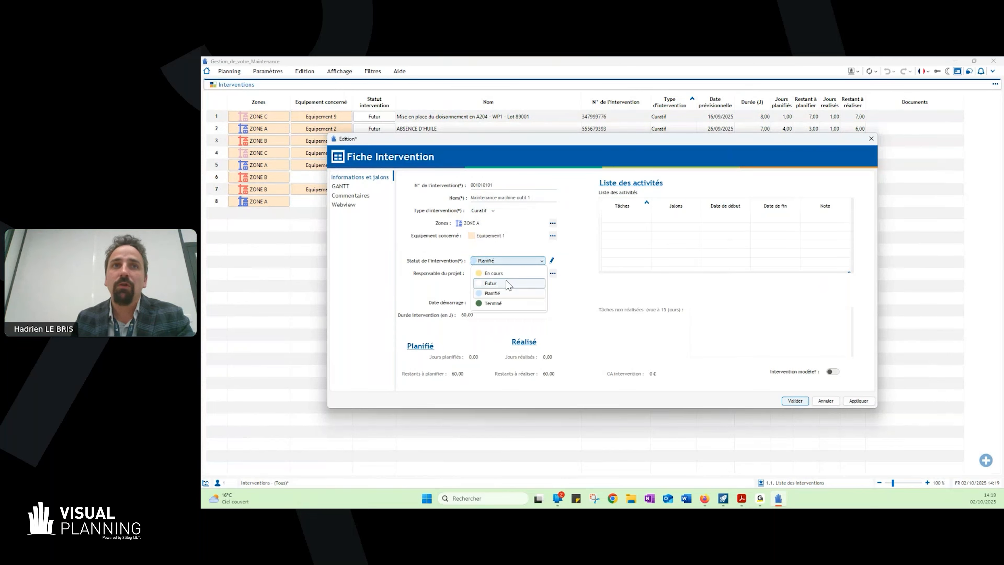
click(508, 282)
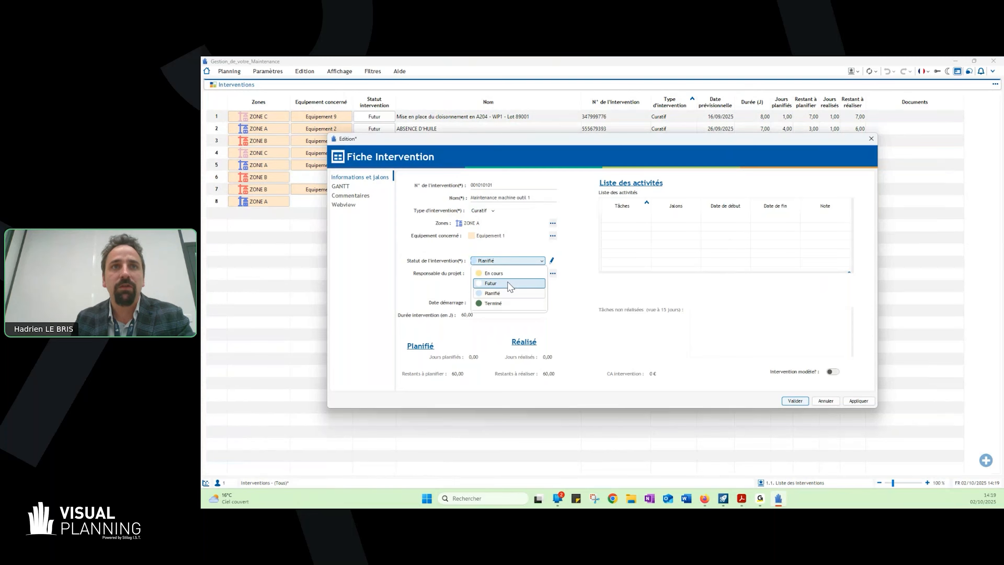
- Assign the fourth engineer in the Bureau d'études collaborator list as the intervention's project manager
click(552, 273)
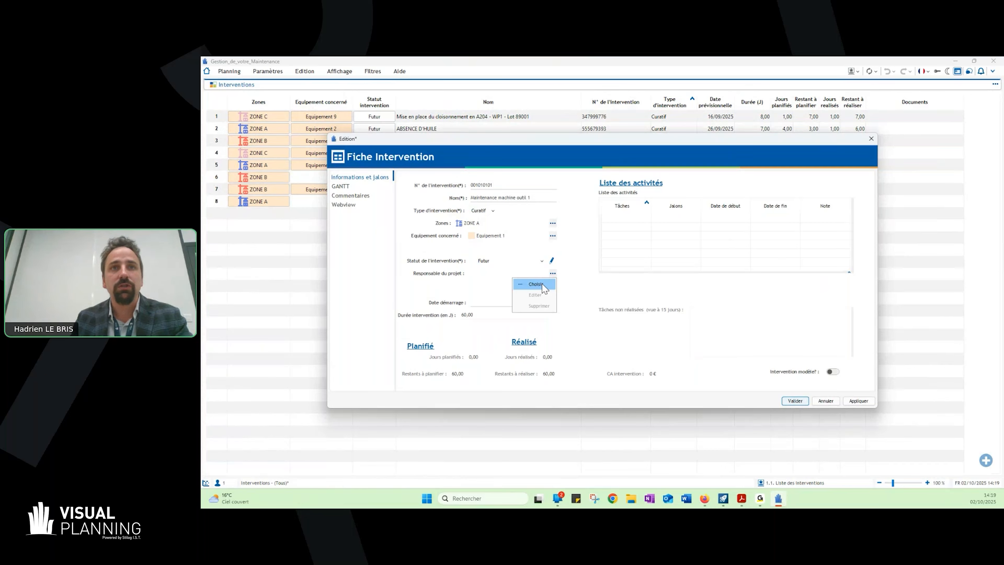
click(542, 284)
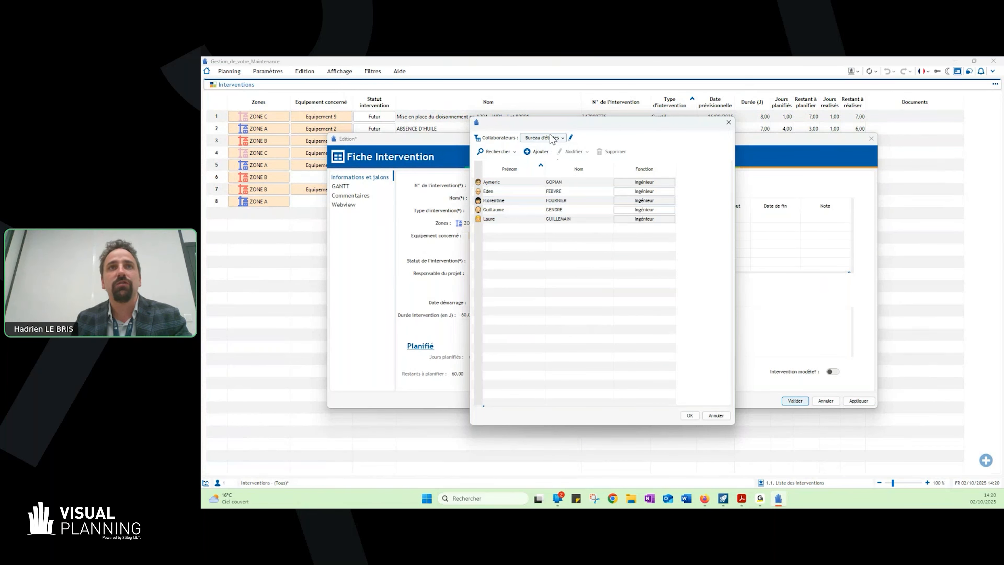
click(554, 184)
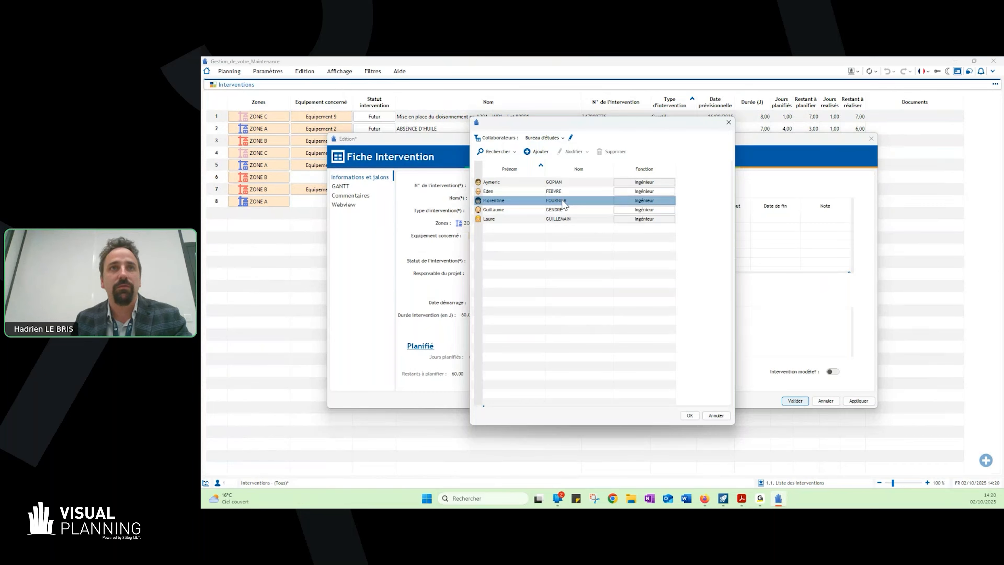
click(562, 210)
double_click(562, 209)
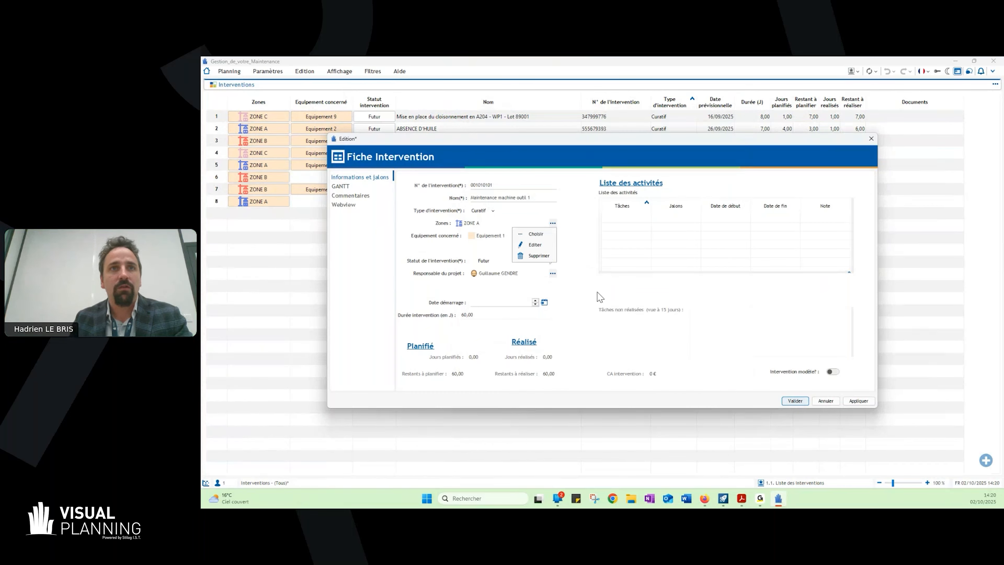
- Set the start date to 03/10/2025 and the duration to 3 days, and save the intervention
click(545, 303)
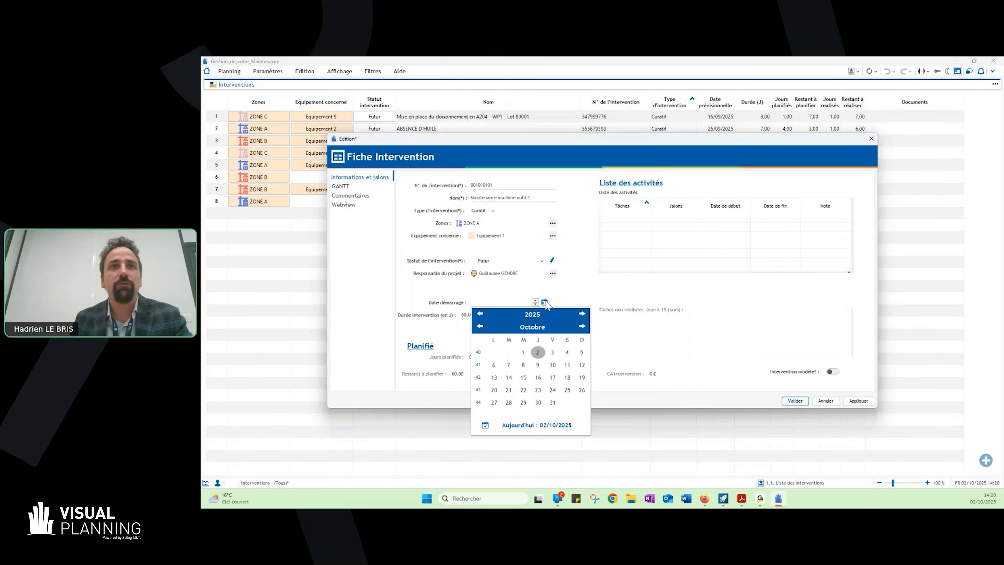
click(552, 353)
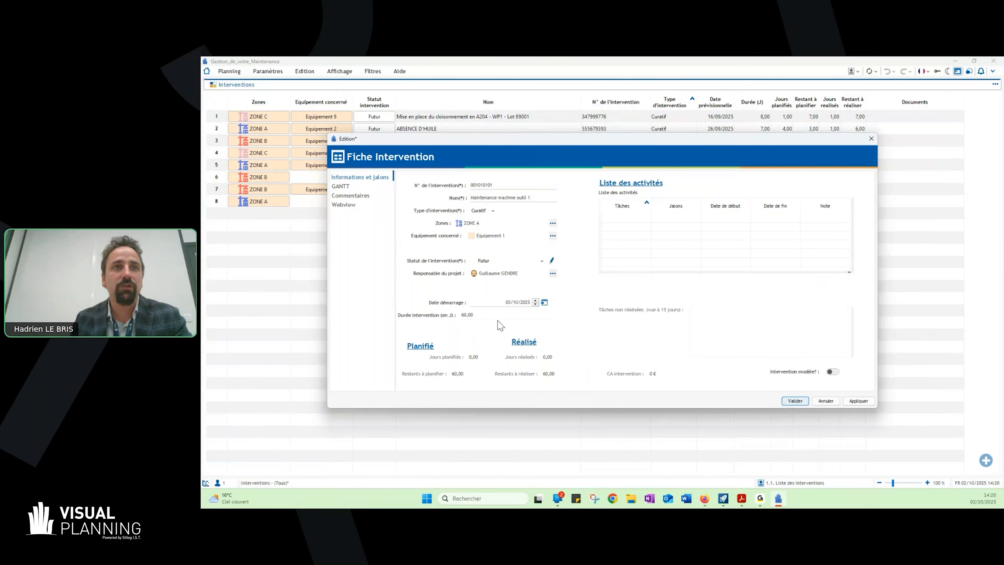
click(491, 314)
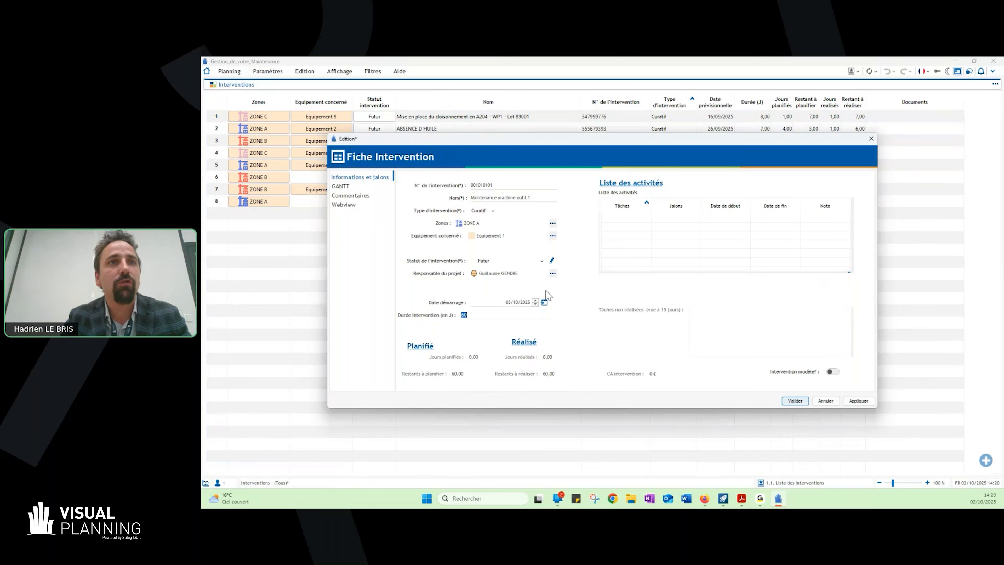
text(3)
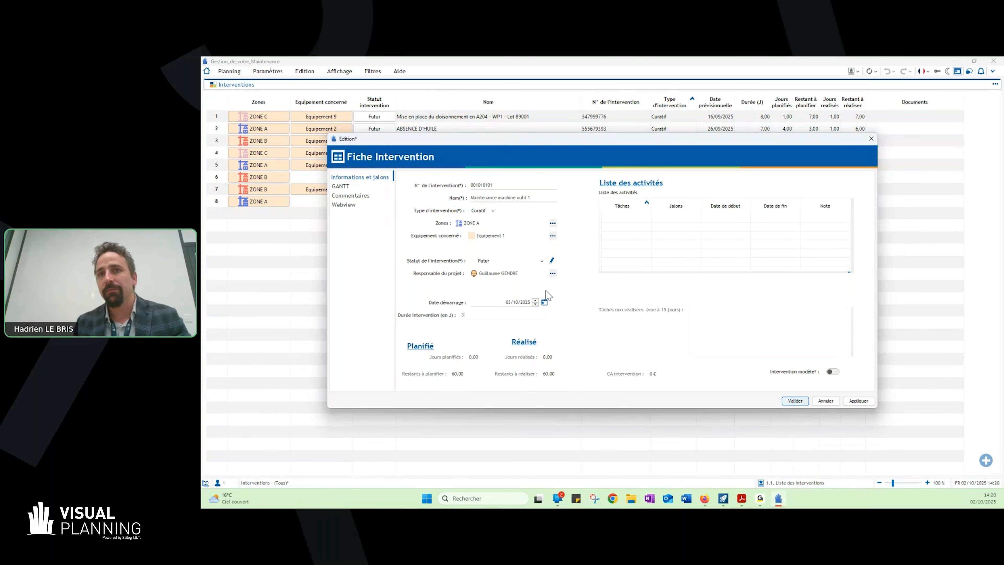
click(793, 400)
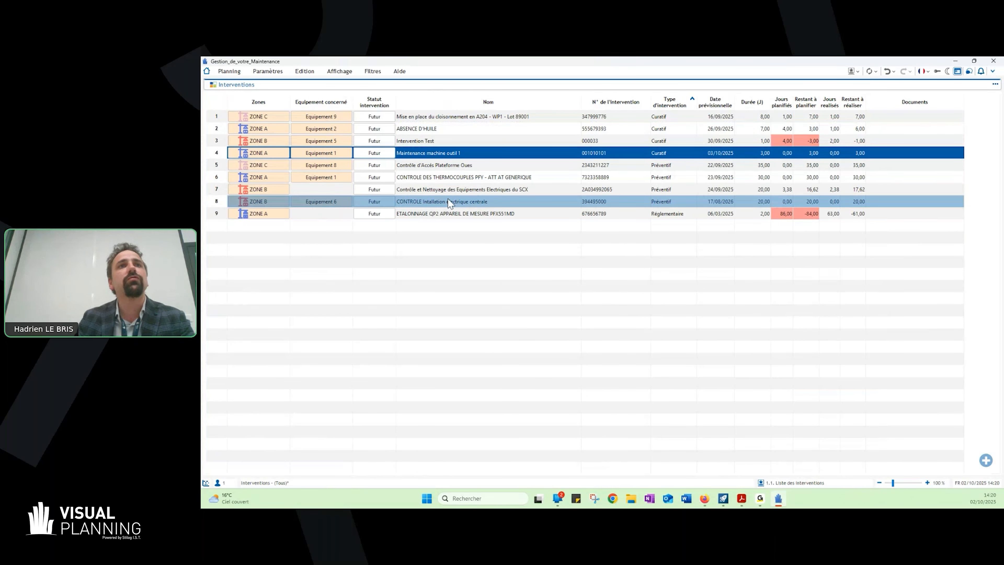
- Review the activity list in the record of the ZONE C intervention "Mise en place du cloisonnement en A204 - WP1 - Lot 89001" and close it
click(470, 118)
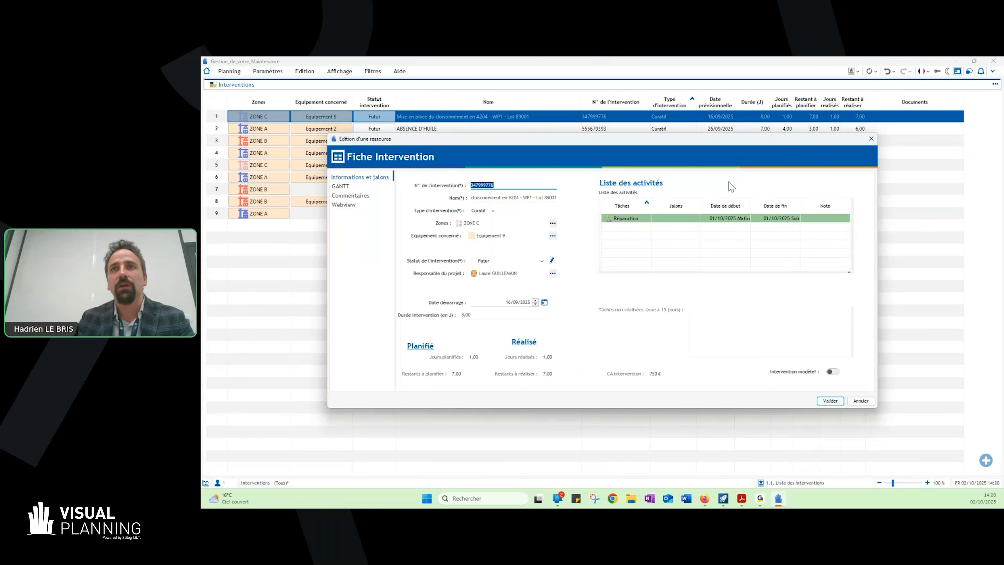
click(648, 202)
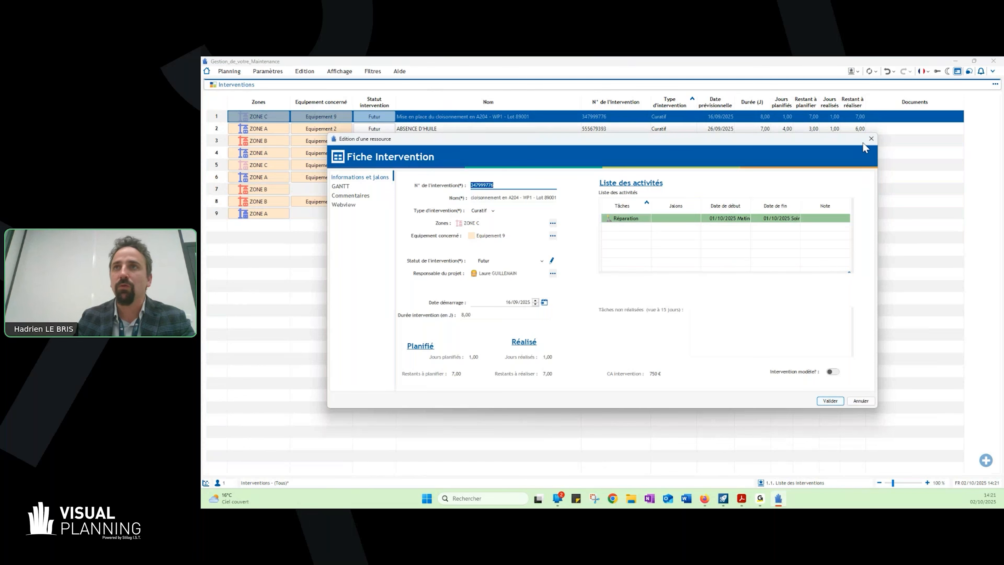
click(871, 139)
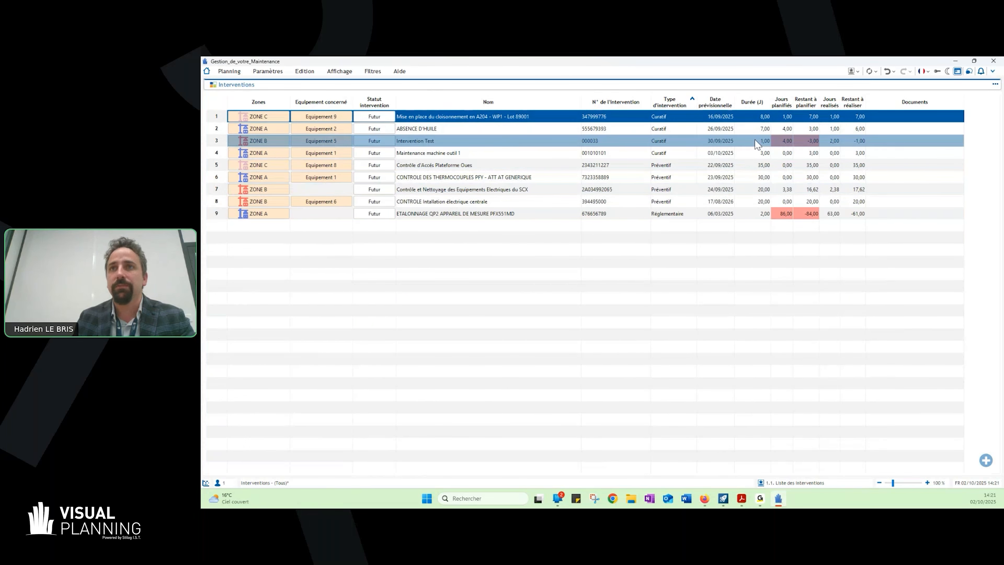
- Switch to the intervention planning view and select the "Maintenance machine outil 1" row
click(853, 71)
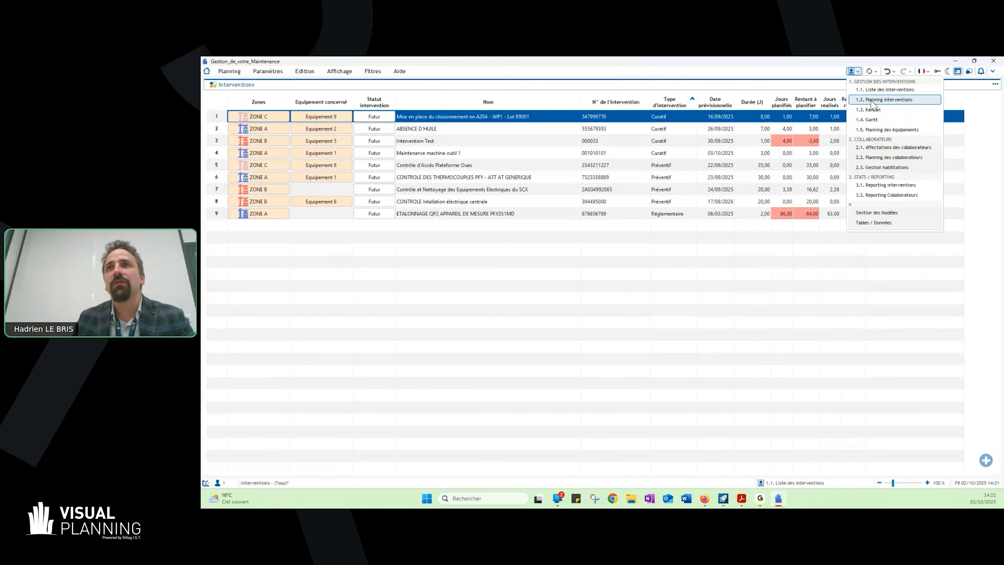
click(870, 101)
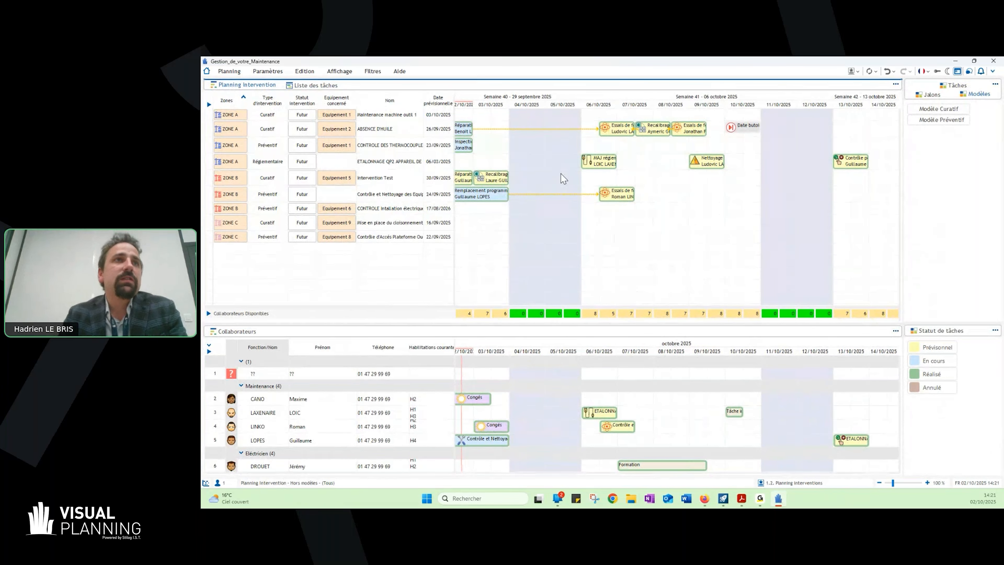
click(379, 113)
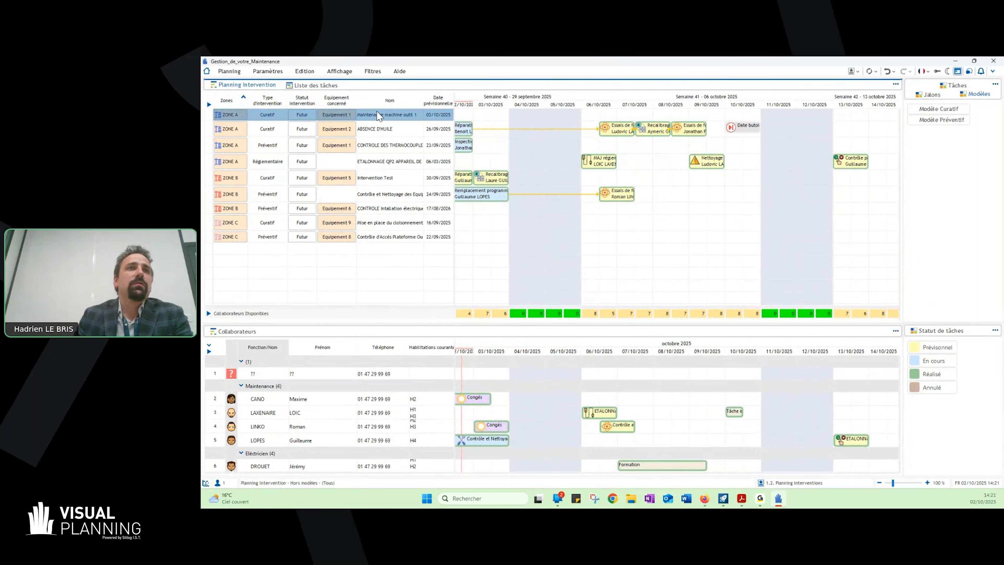
- Change the status of the "Maintenance machine outil 1" intervention to Planifié and save its record
double_click(310, 114)
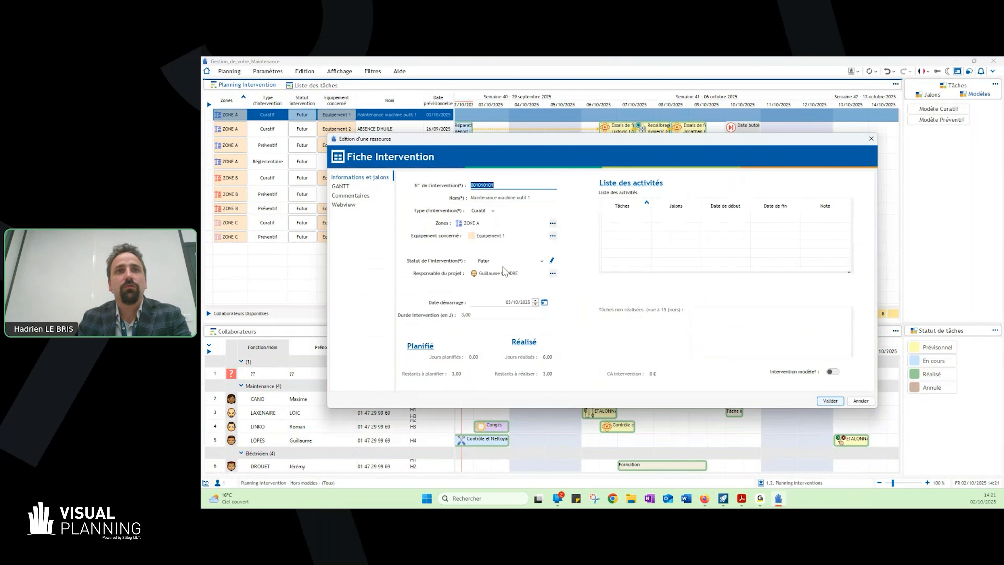
click(496, 261)
click(491, 282)
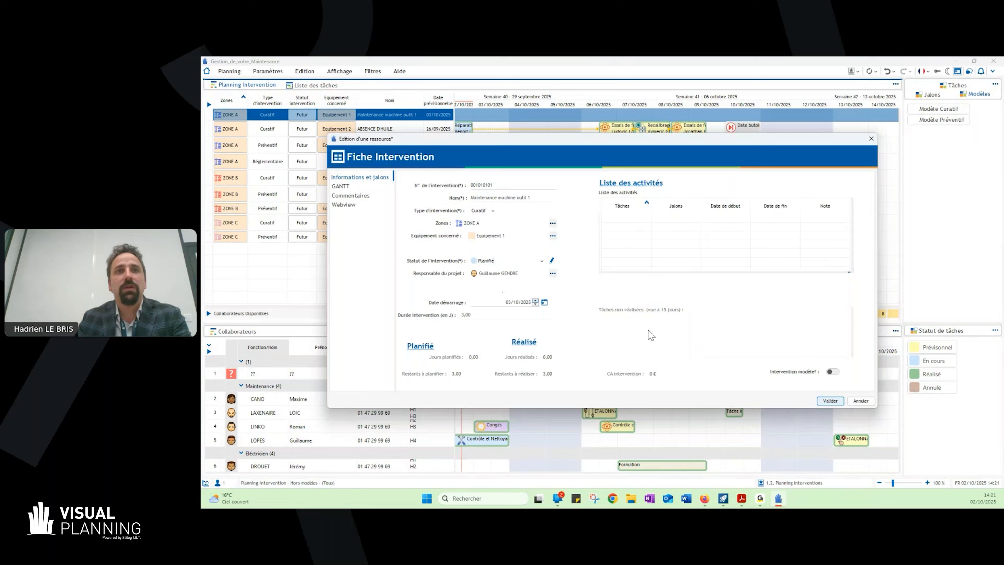
click(830, 401)
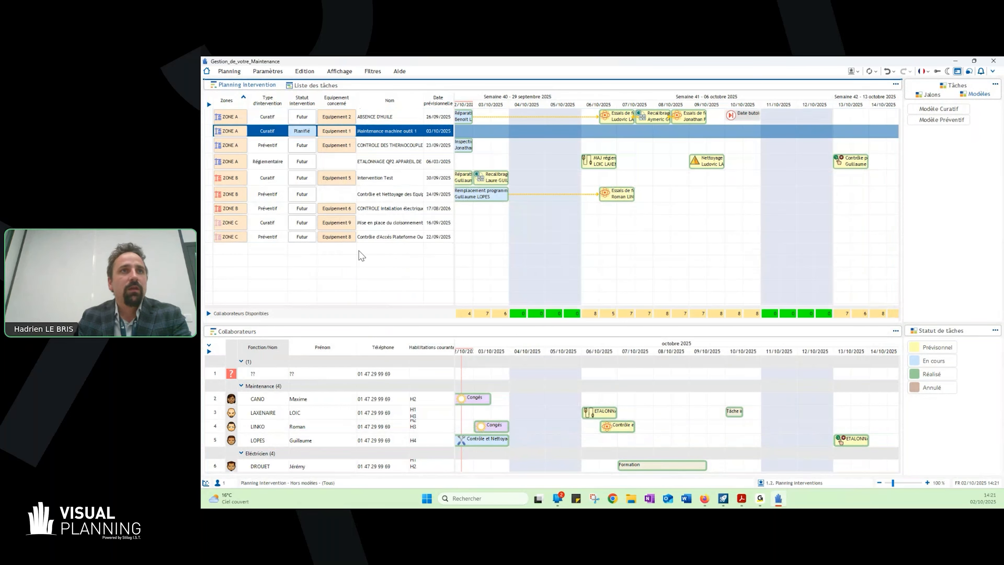
click(431, 376)
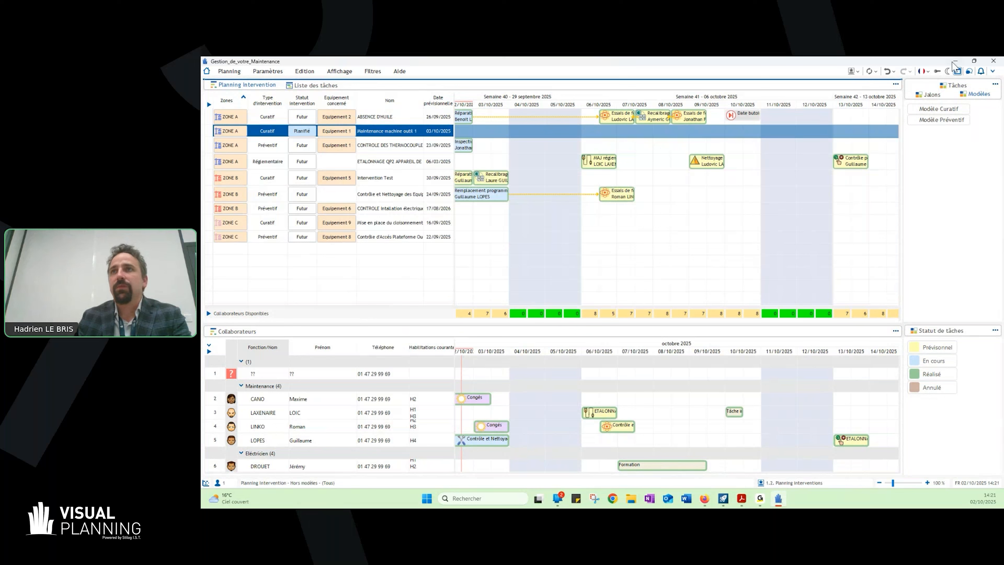
- Look through the Tâches and Jalons lists, and move the planning timeline back to late September 2025
click(957, 86)
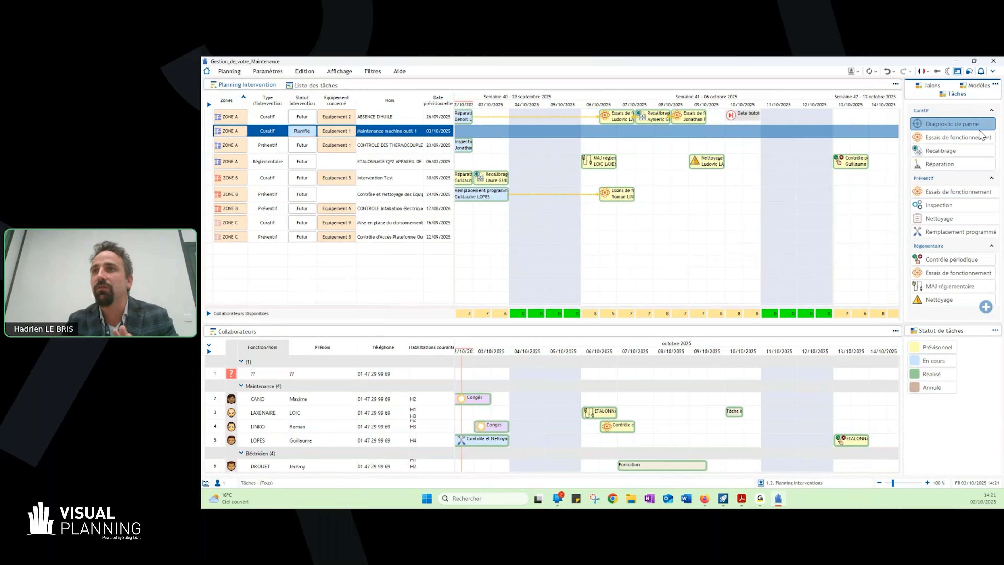
click(930, 85)
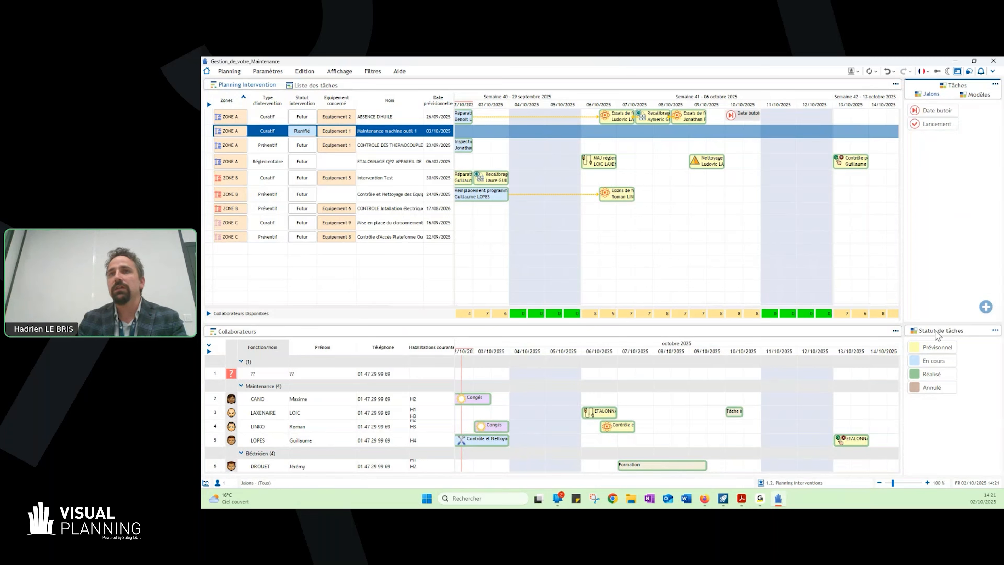
click(619, 255)
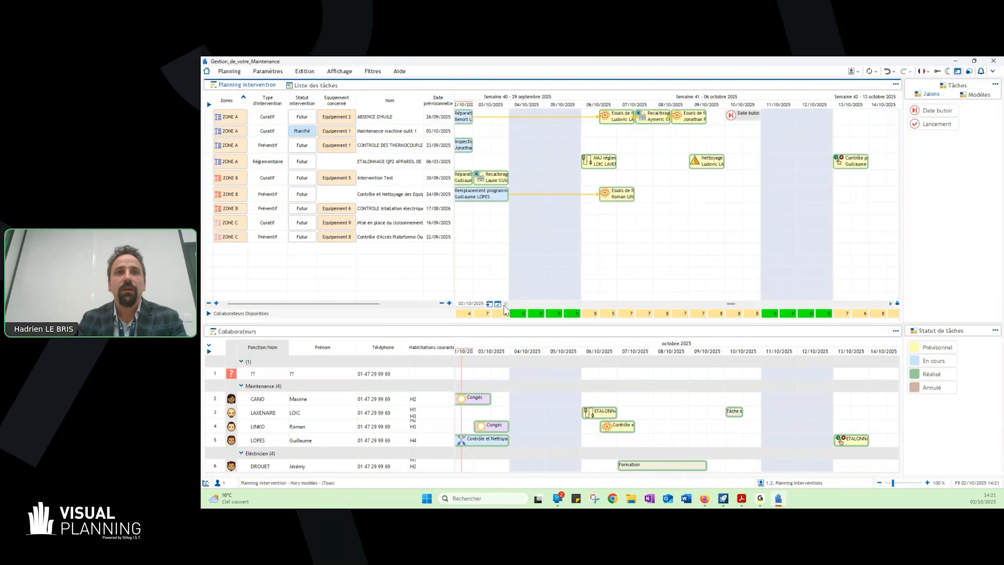
click(506, 304)
click(506, 304)
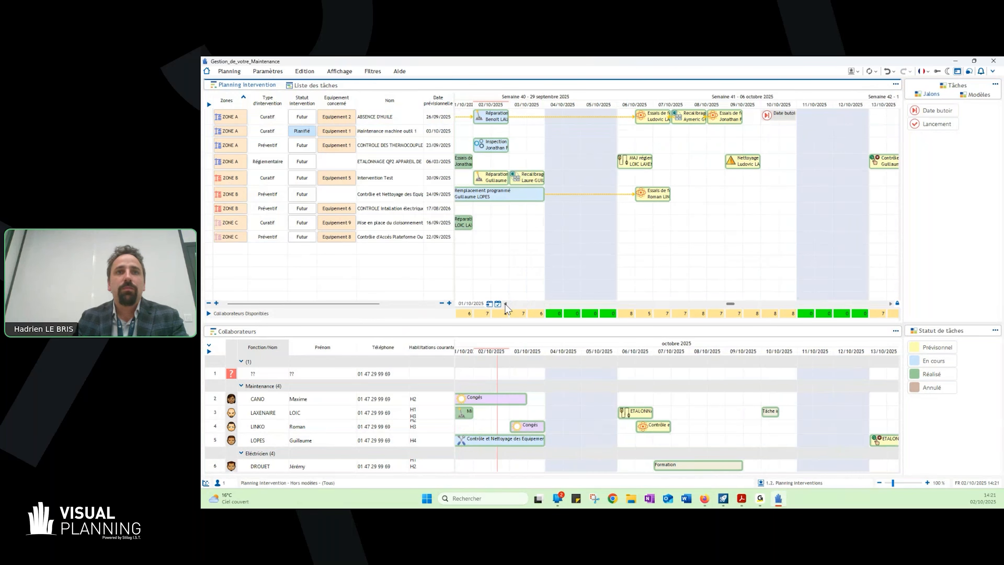
click(506, 304)
click(505, 304)
click(506, 304)
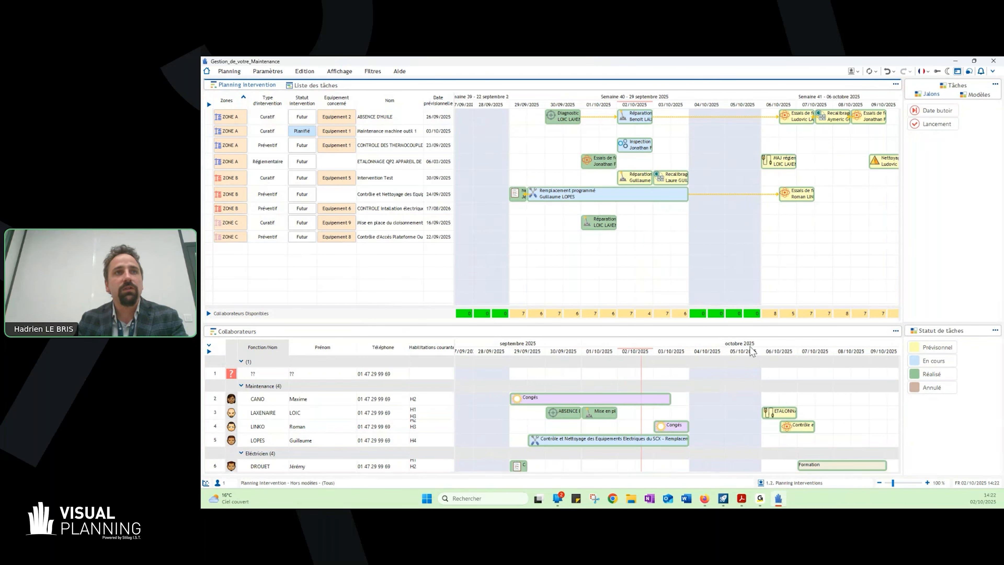
- Dock the Collaborateurs view as a tab beside the intervention planning, switch between both, and place it back below the planning
drag(265, 332, 353, 85)
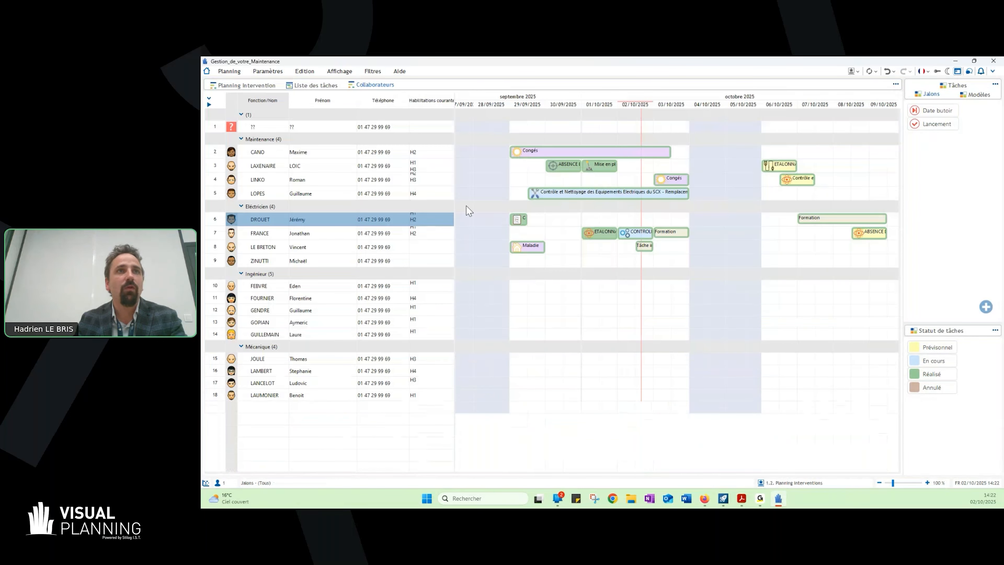
click(254, 85)
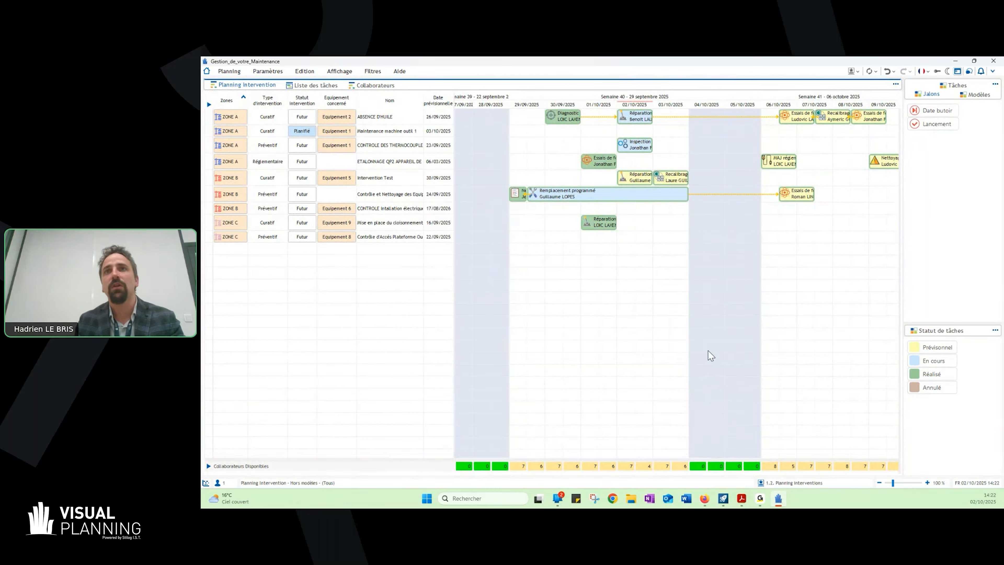
click(374, 85)
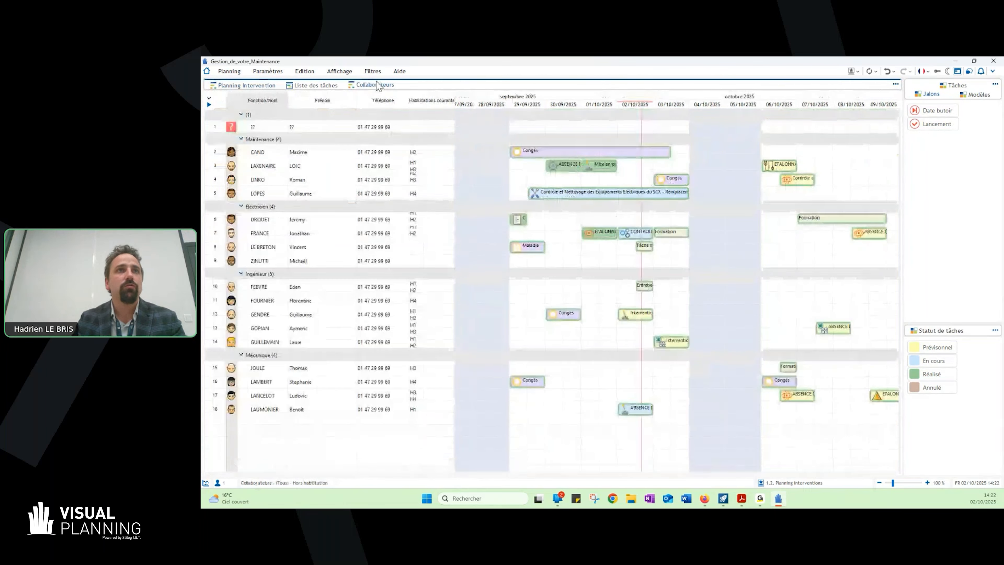
drag(466, 368, 463, 404)
click(240, 87)
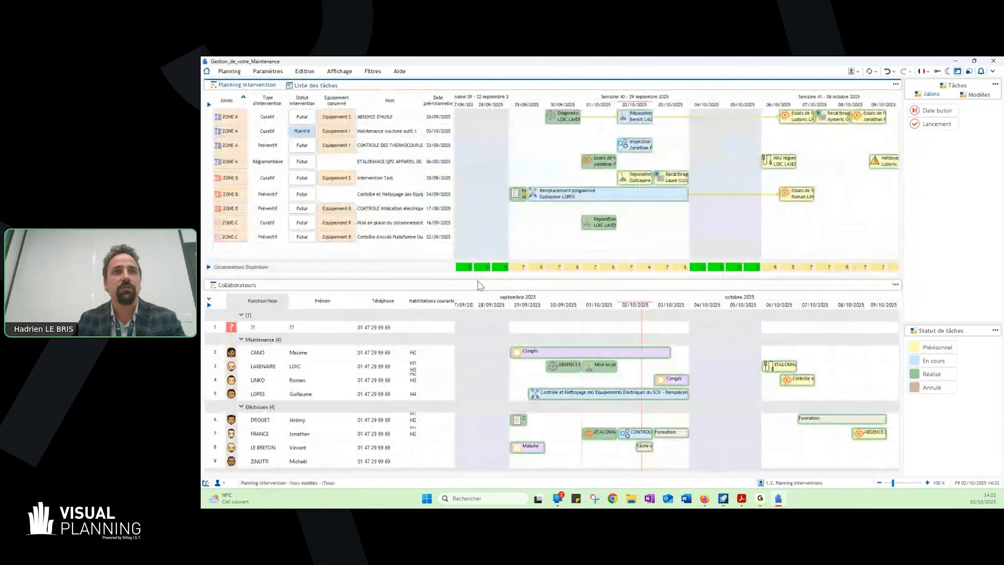
- Adjust the split between the intervention planning and Collaborateurs views, and save the layout as the favourite display "Planning Interventions"
drag(479, 279, 473, 315)
key(ctrl+s)
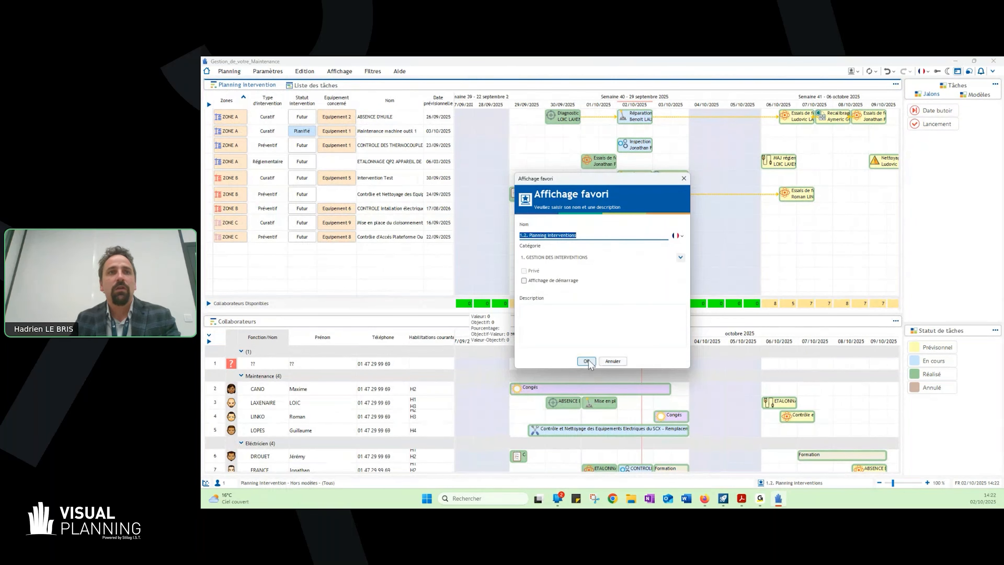
click(586, 361)
- Show the Tâches list and narrow the day columns of the planning timeline
click(954, 85)
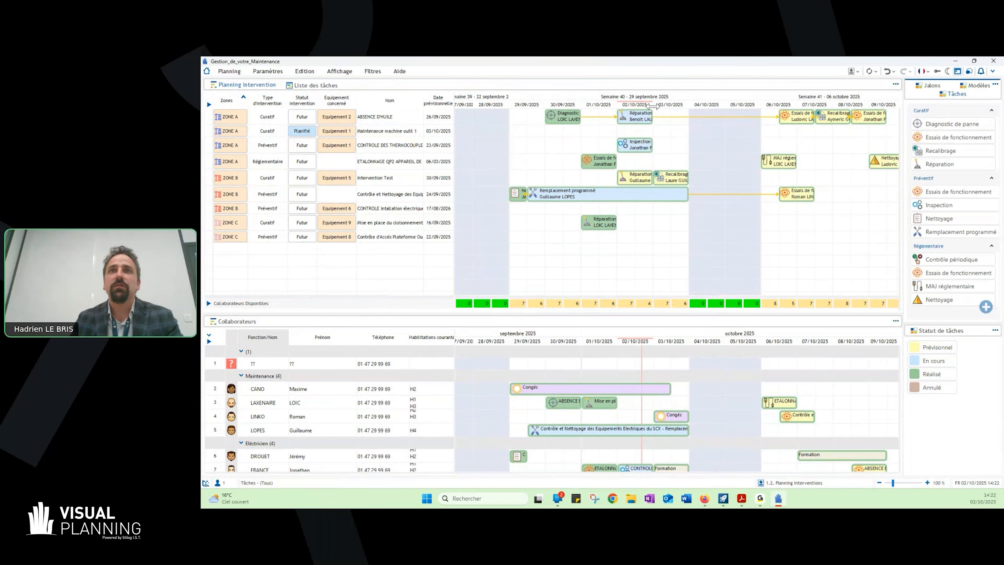
drag(653, 105, 648, 104)
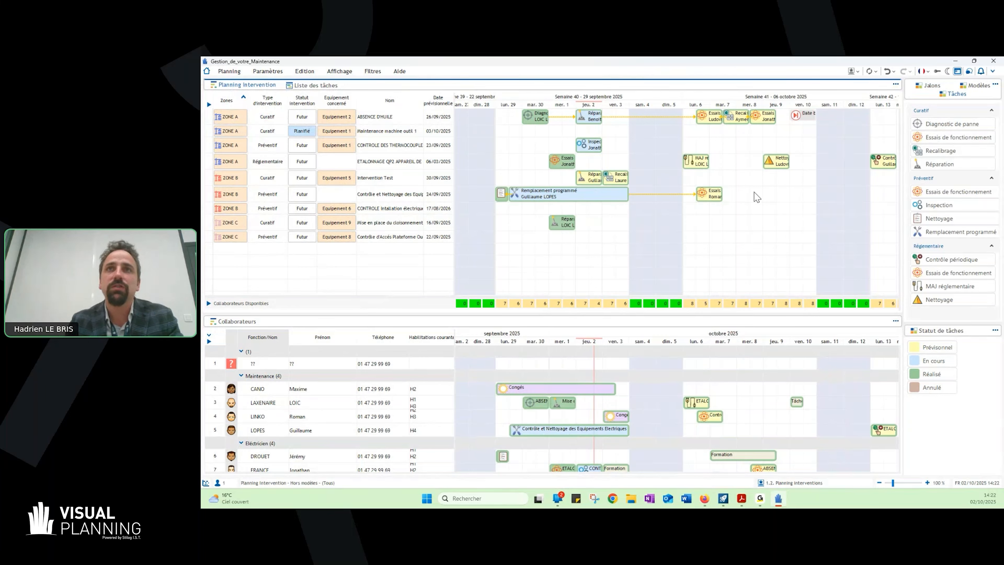
- Try the Journée scale on the planning timeline and return it to the 1/2 Journée scale
right_click(606, 107)
mouse_move(608, 113)
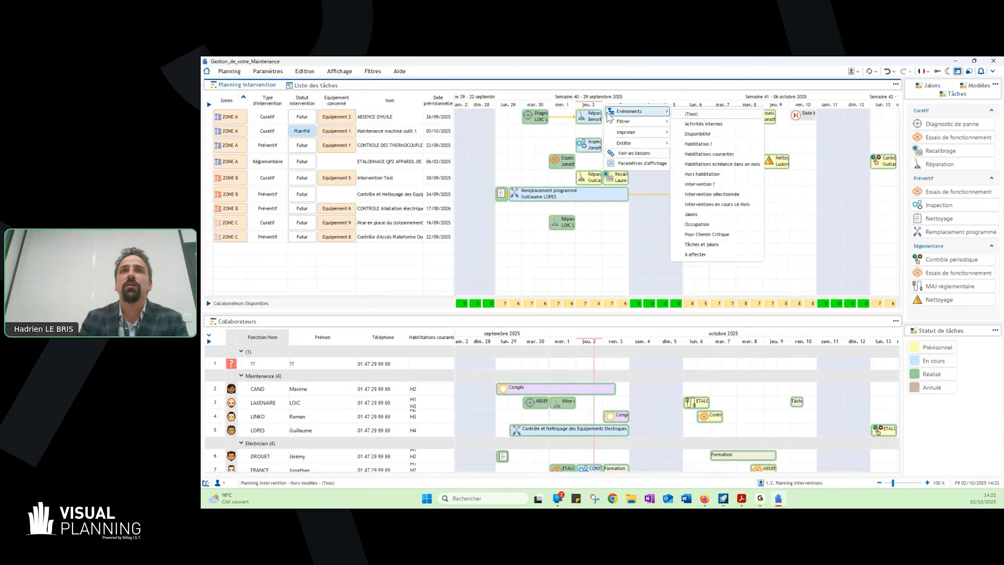
mouse_move(624, 142)
mouse_move(695, 146)
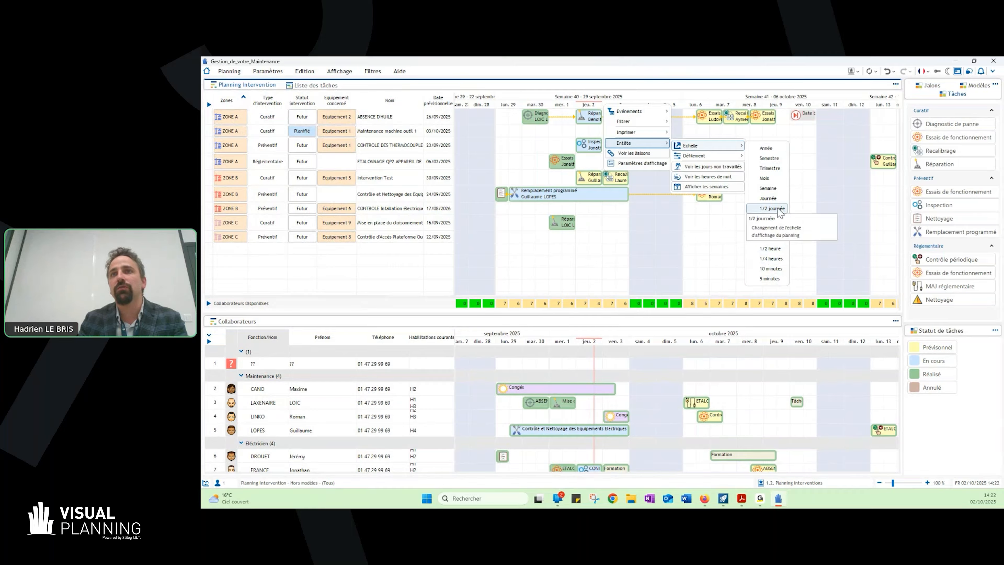
click(768, 199)
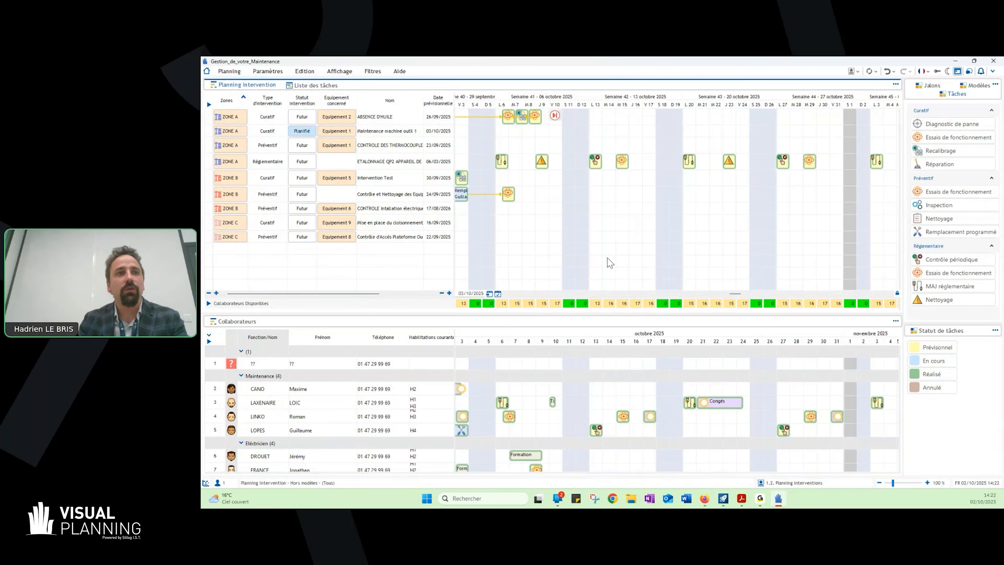
right_click(624, 105)
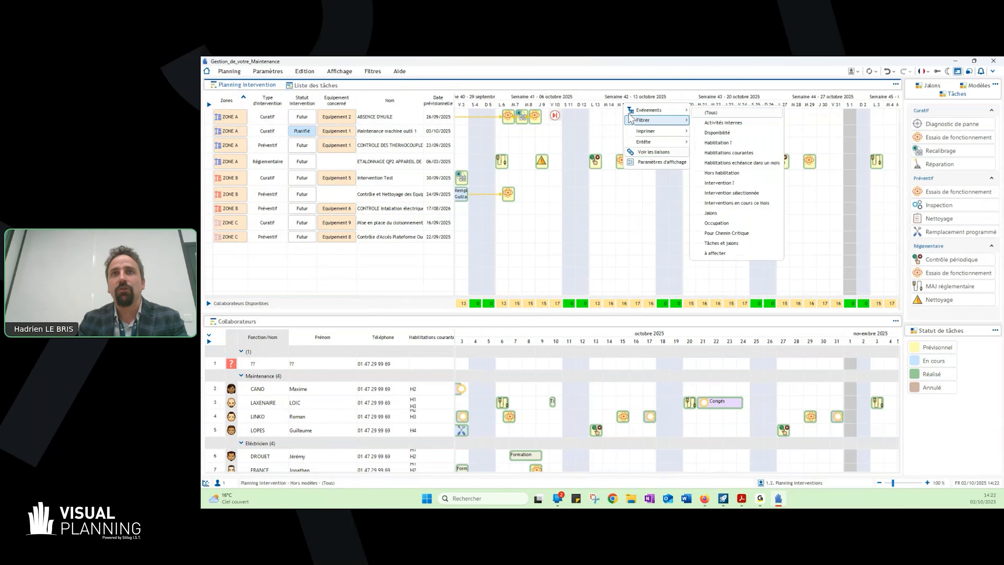
mouse_move(662, 143)
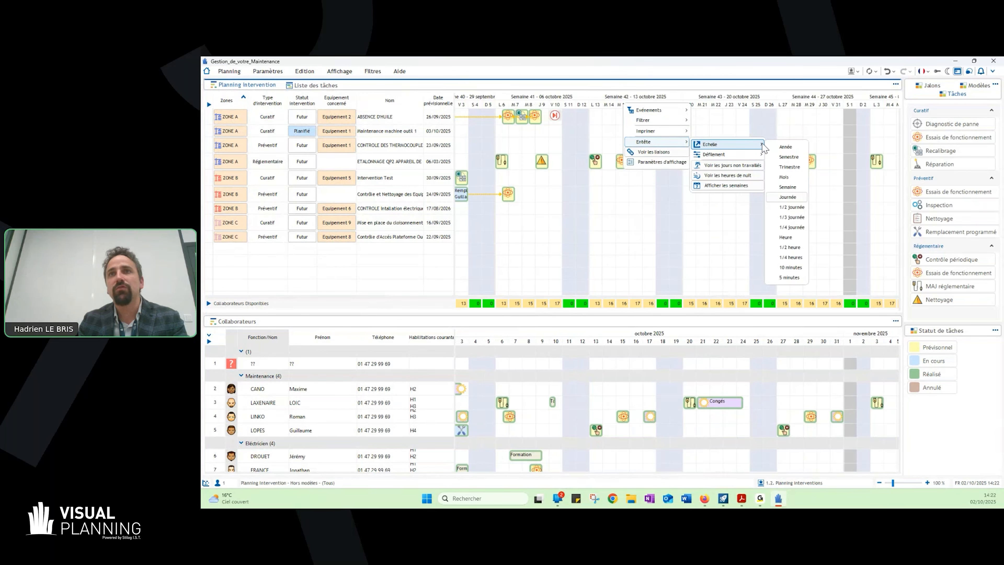
click(789, 207)
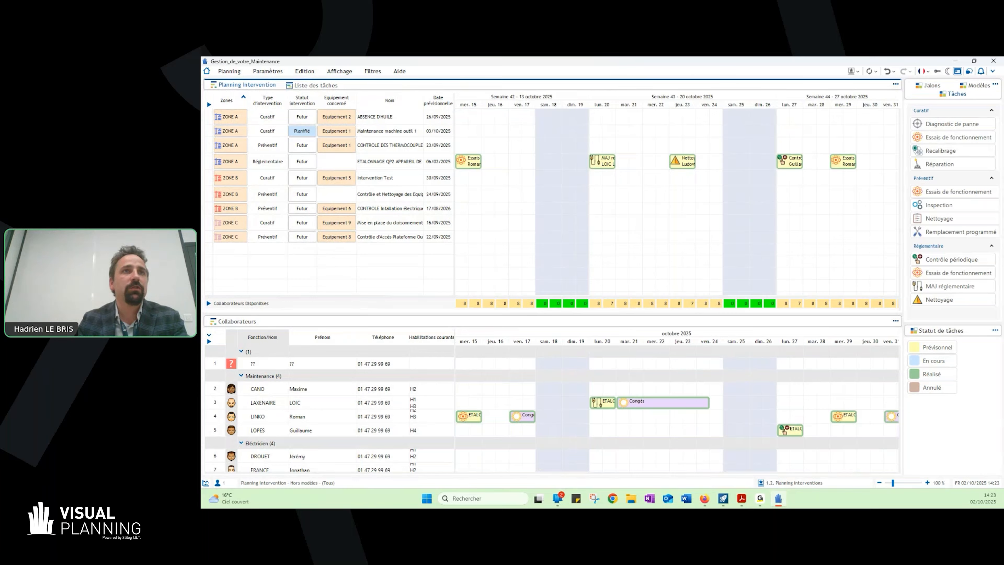
- Jump the planning timeline to today's date, go to 15/09/2025 using the calendar, and return to today
click(412, 132)
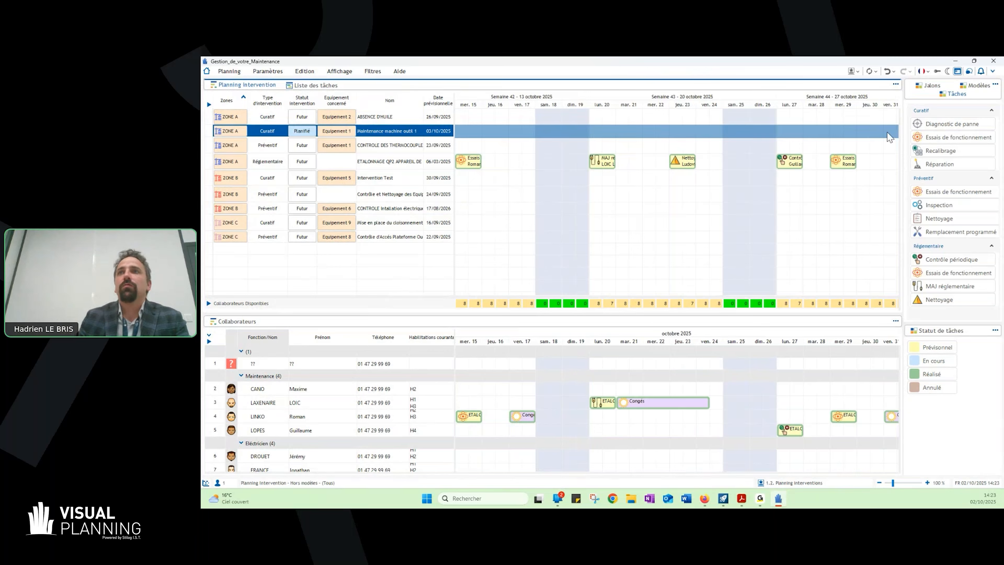
click(956, 124)
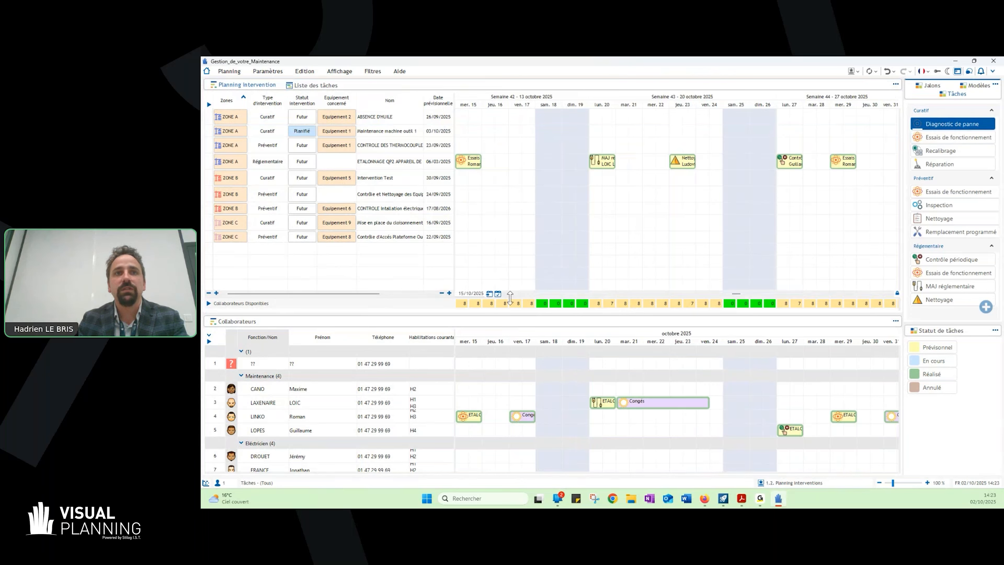
click(497, 293)
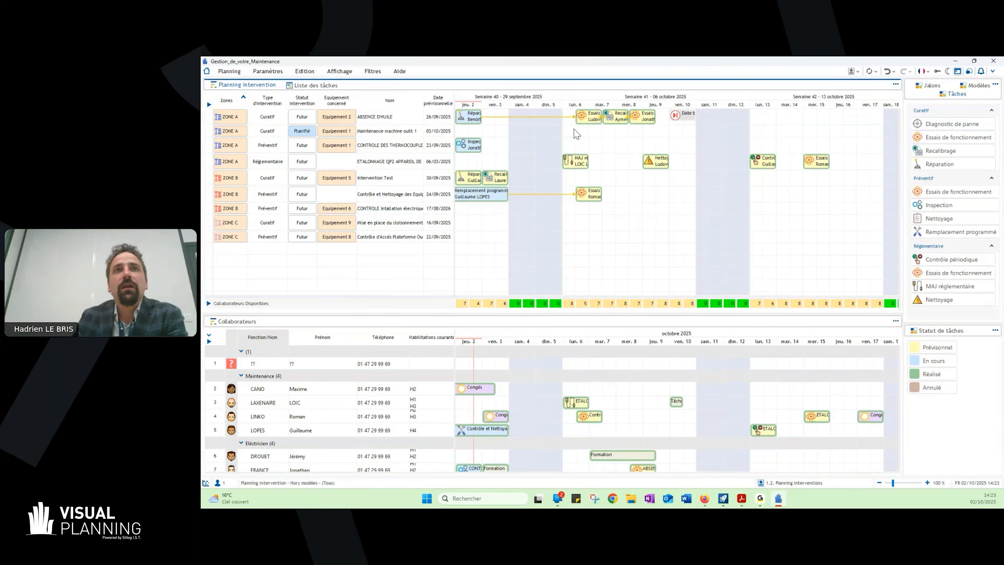
mouse_move(514, 291)
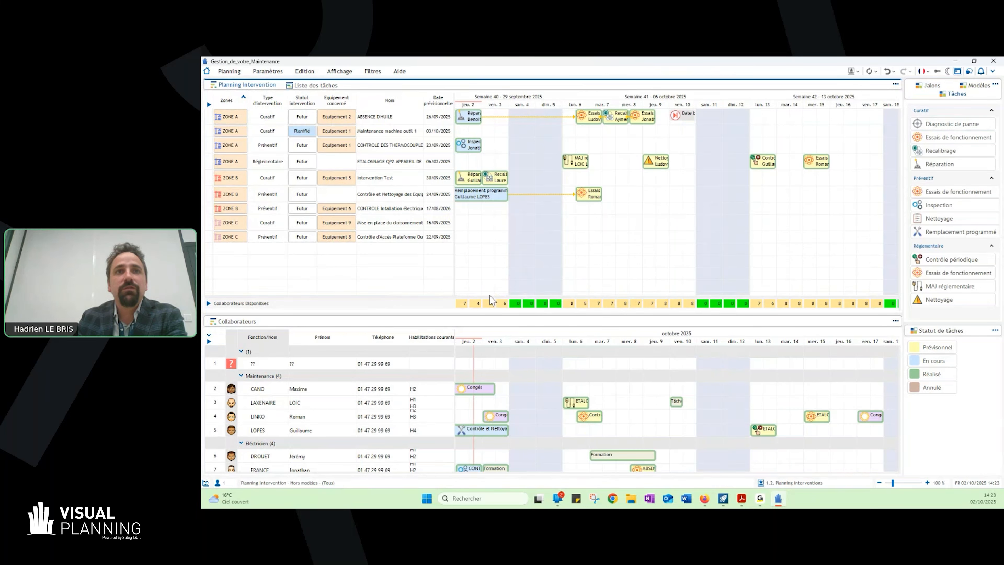
click(489, 294)
click(491, 293)
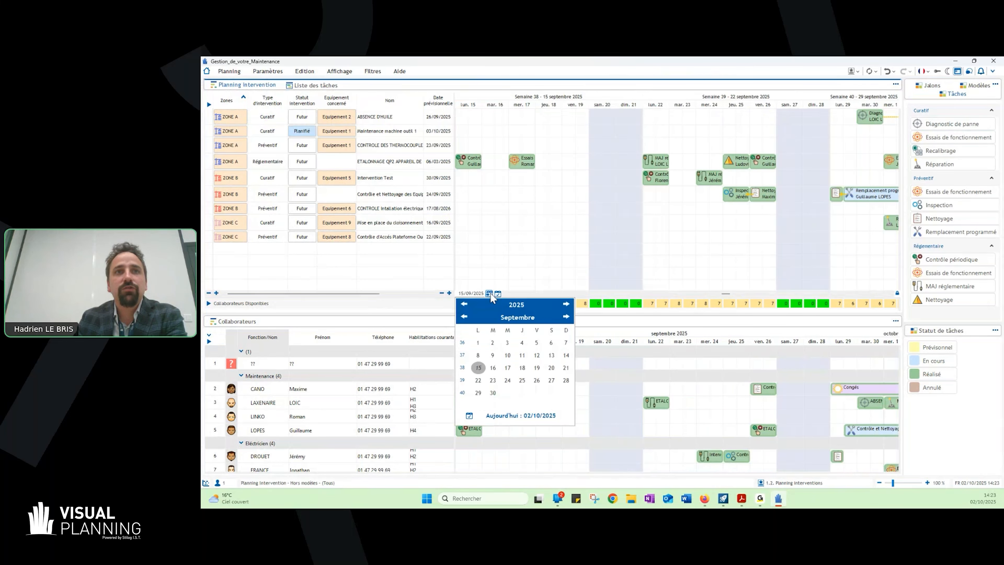
click(505, 415)
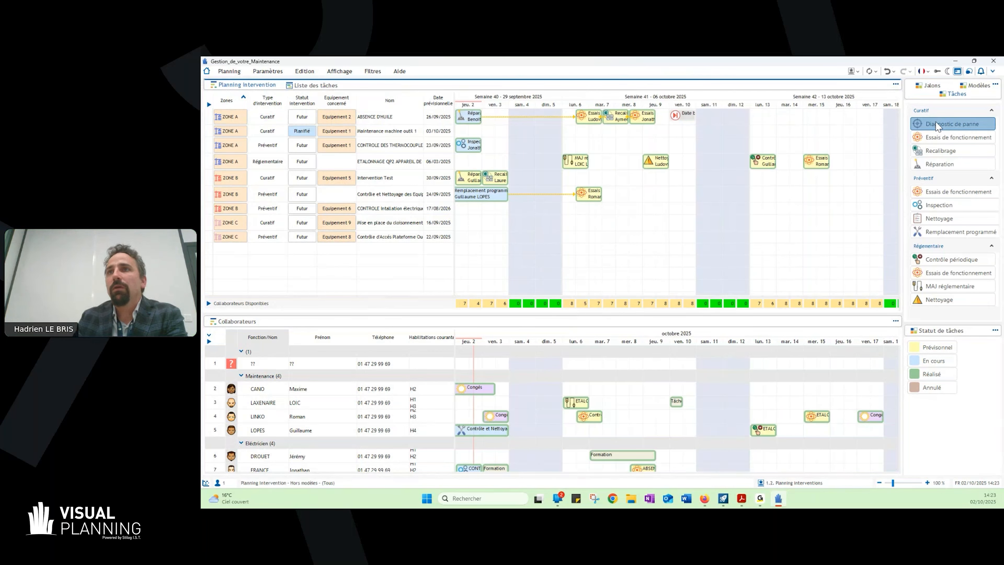
- Add a curative "Diagnostic de panne" task on Friday 03/10/2025 to the "Maintenance machine outil 1" intervention
drag(938, 125, 487, 129)
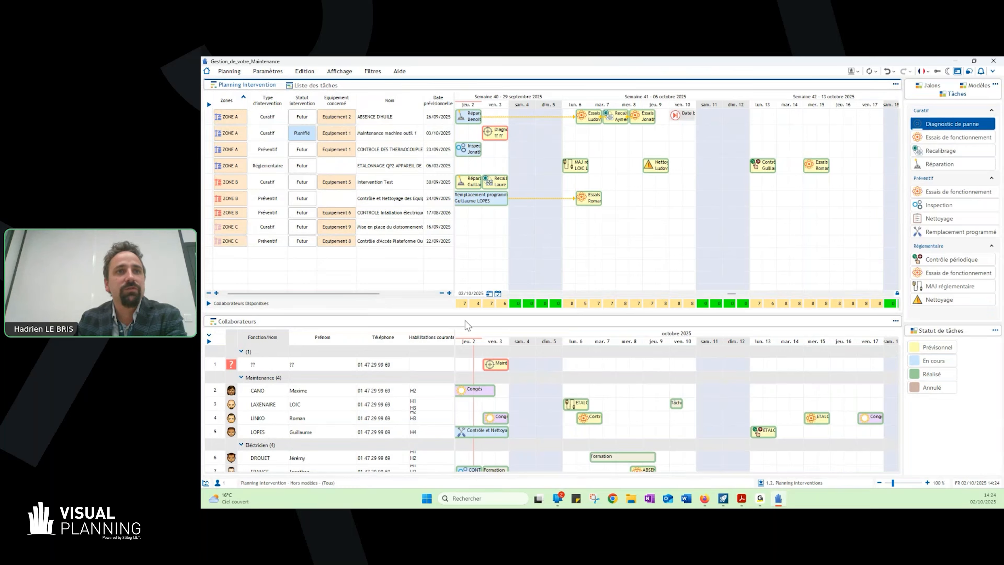
click(404, 365)
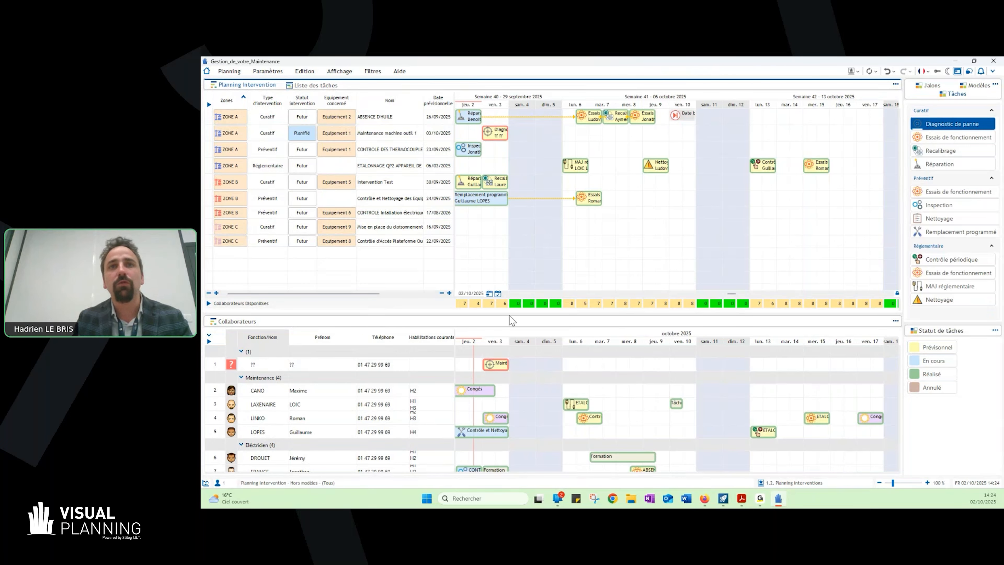
- Open the record of the new "Diagnostic de panne" task and review the available Habilitations options
mouse_move(504, 132)
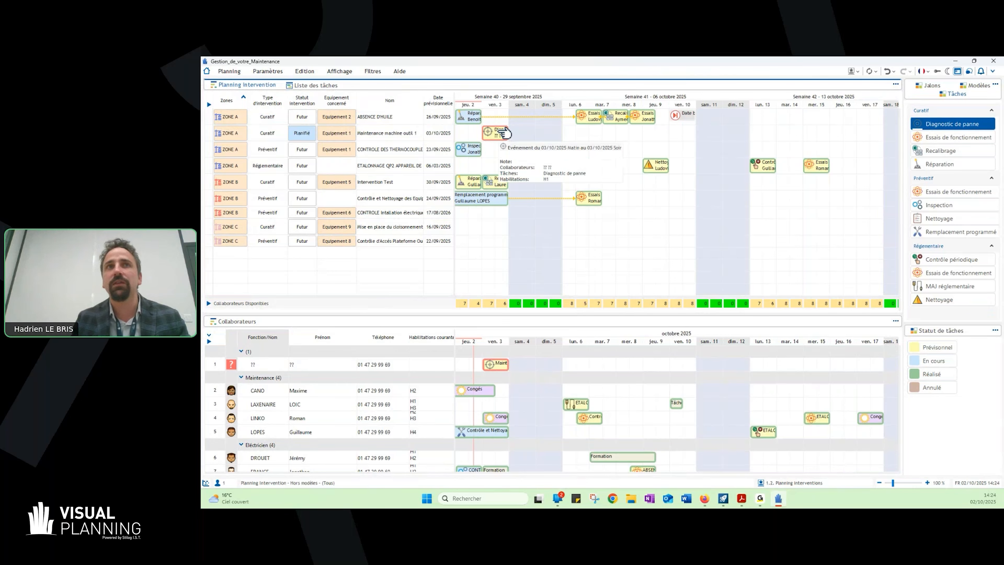
double_click(504, 132)
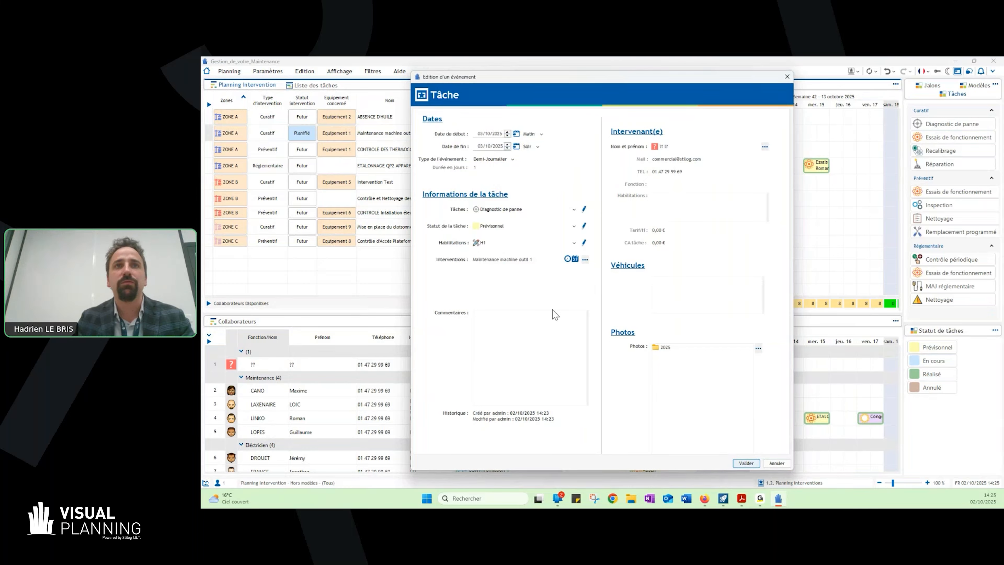
click(503, 245)
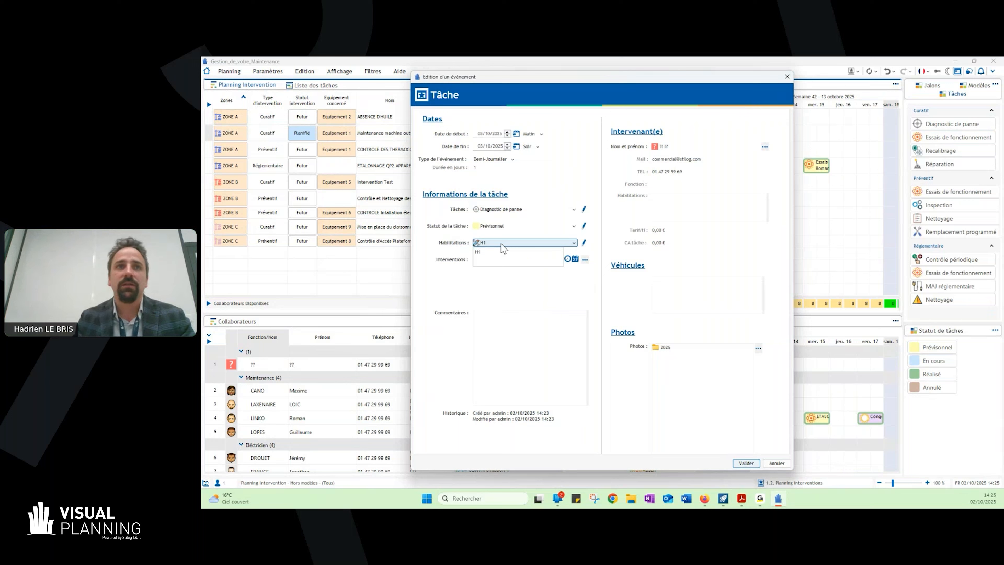
click(501, 243)
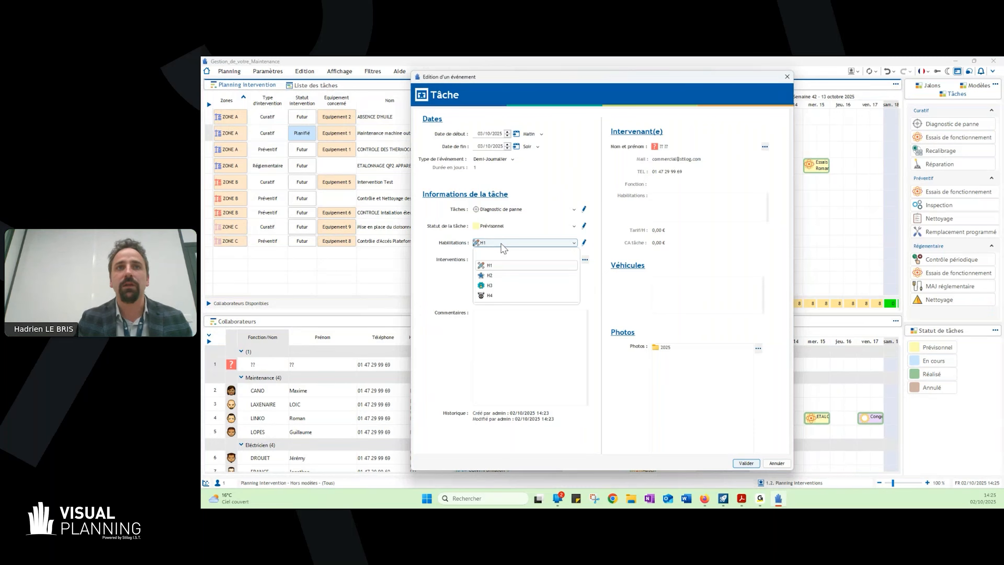
click(502, 245)
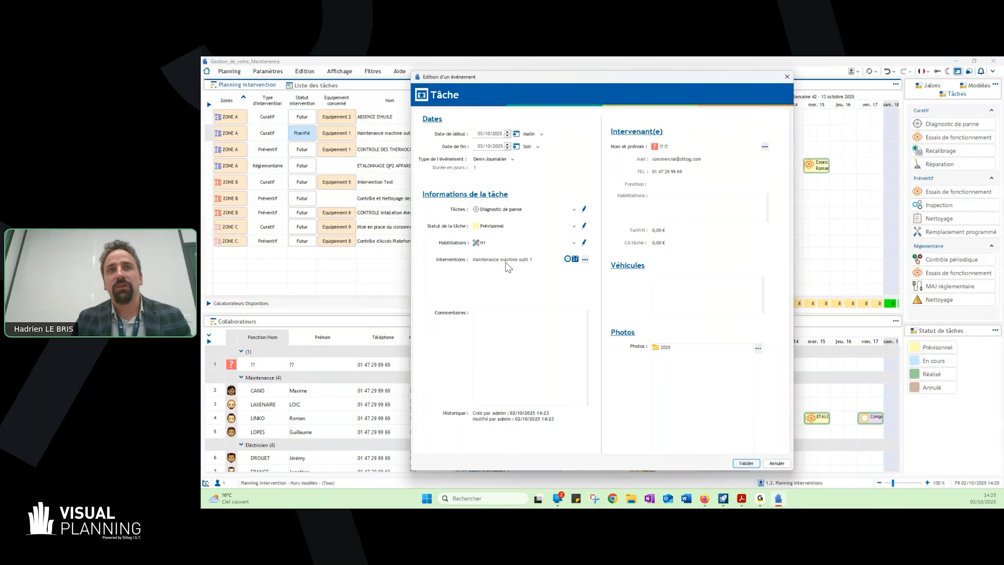
- Start a Planification prévisionnelle event from 07/10/2025 to 08/10/2025 on the "Maintenance machine outil 1" intervention
click(787, 77)
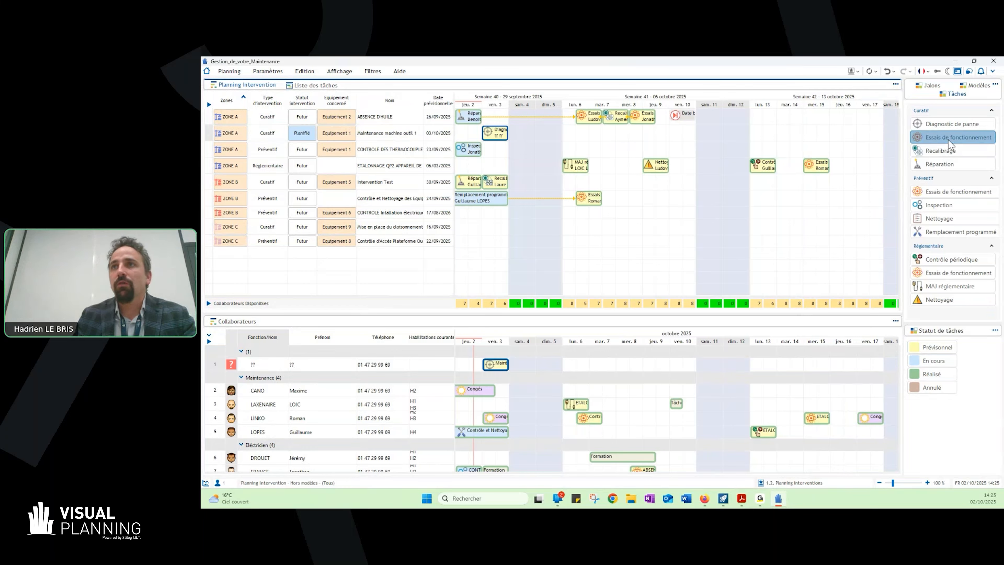
drag(598, 134, 637, 135)
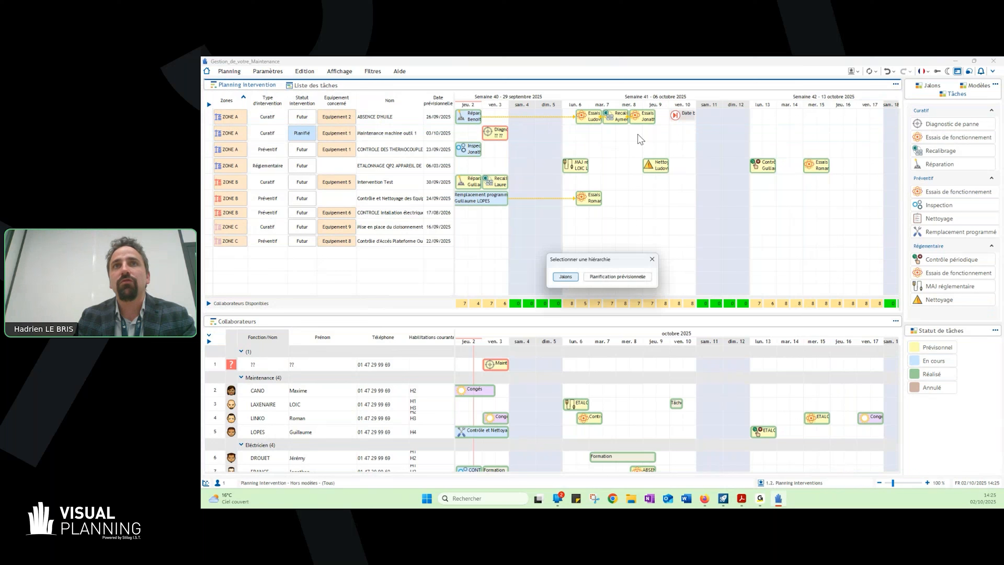
click(618, 276)
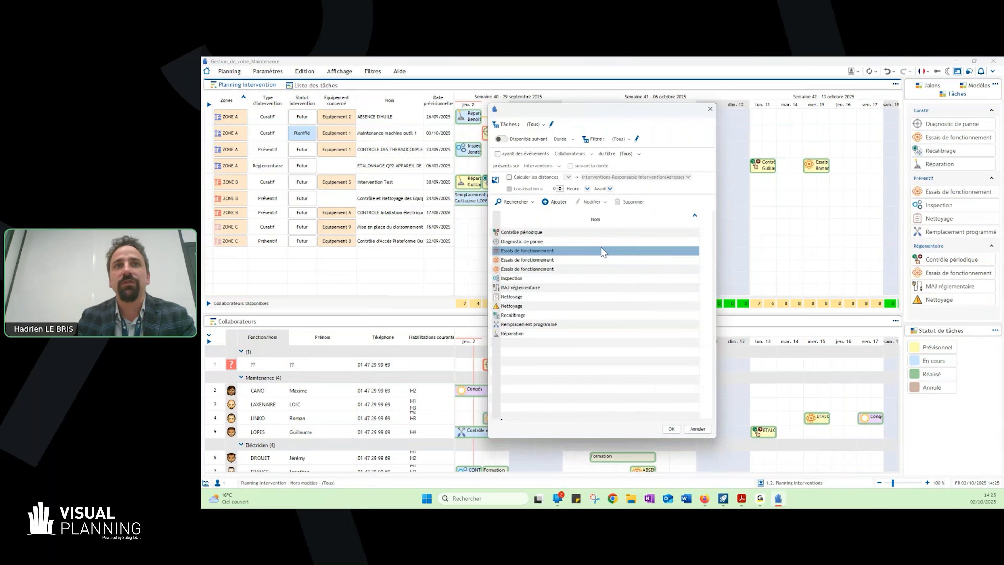
- Add the "Typologie tâche" property to the task selection list and place it before "Nom"
double_click(597, 216)
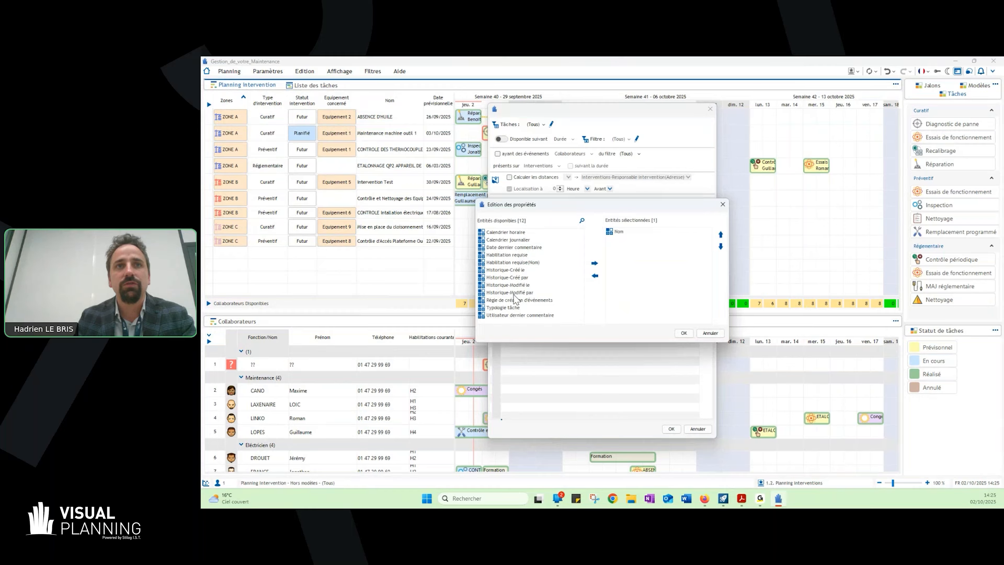
double_click(514, 308)
click(634, 239)
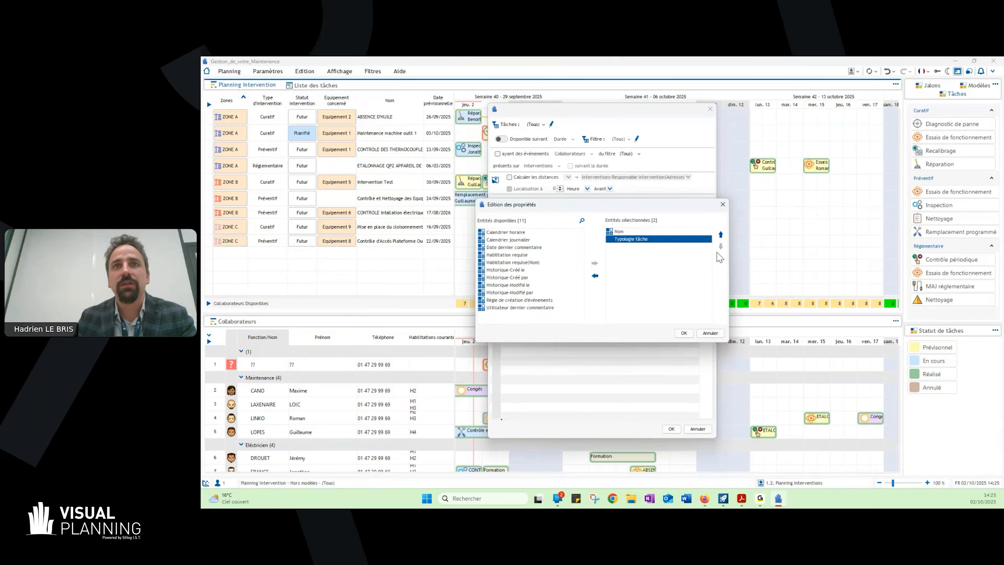
click(720, 235)
click(684, 332)
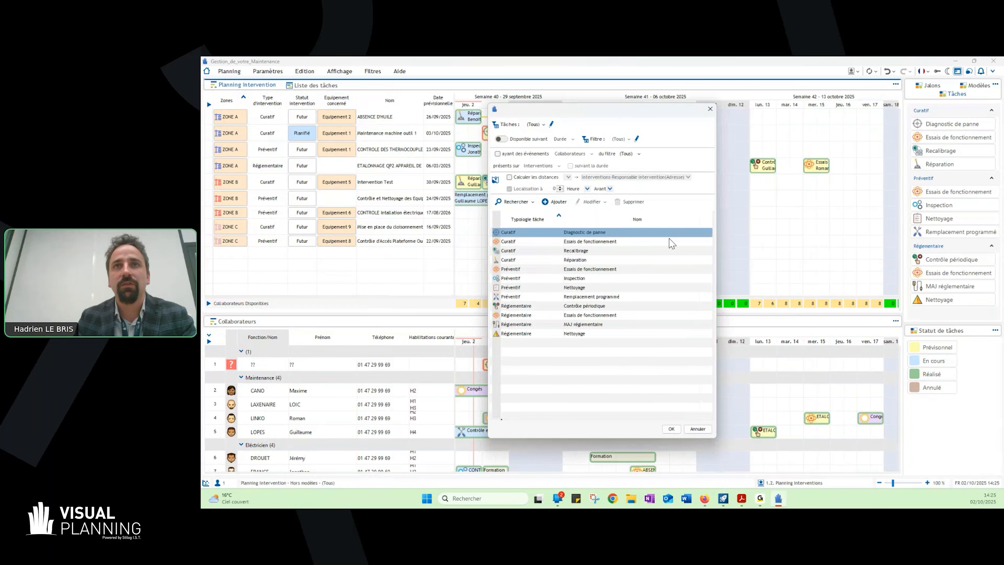
- Assign the Curatif "Essais de fonctionnement" task to the new event and validate it
click(581, 240)
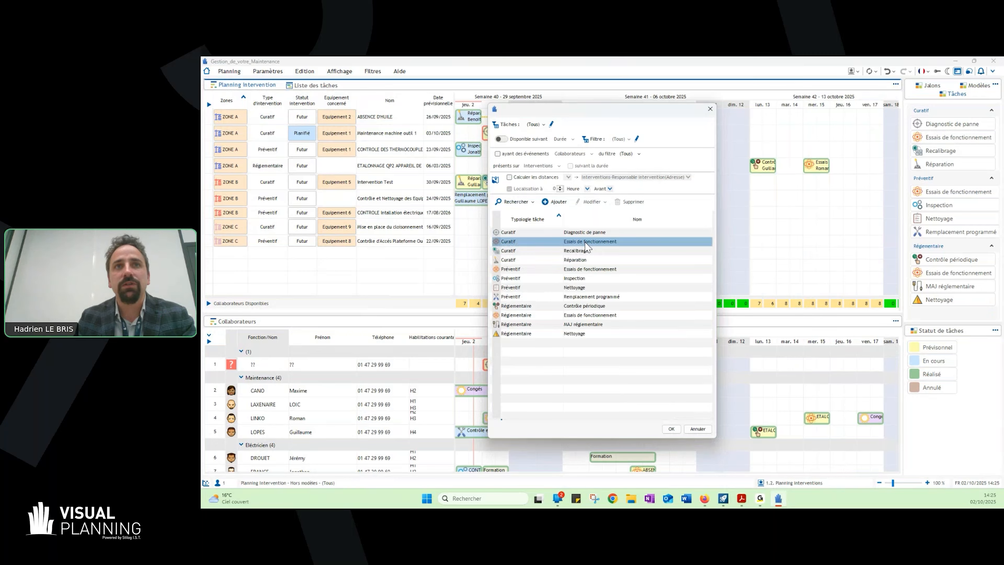
double_click(585, 241)
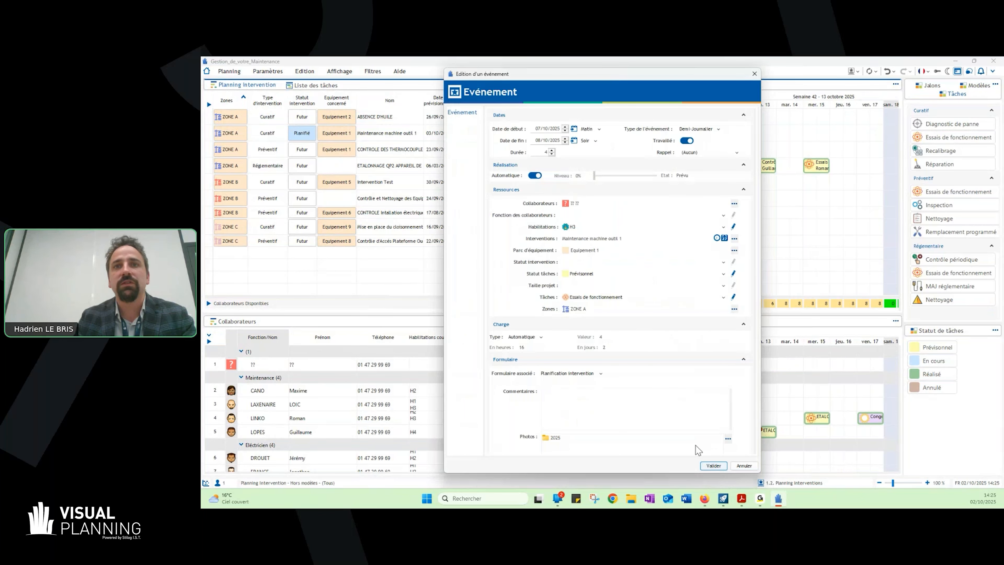
click(712, 466)
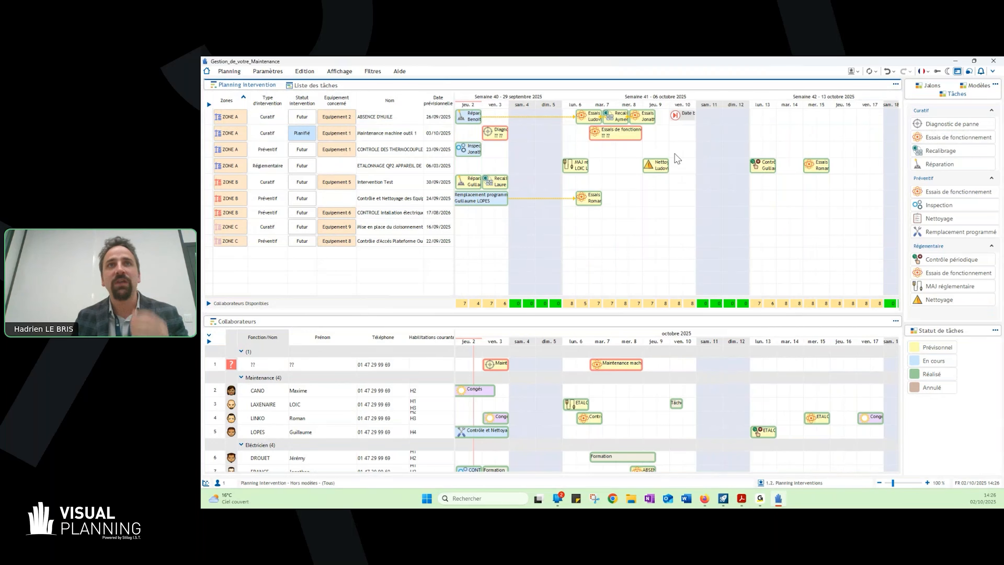
- Link the "Diagnostic de panne" task to the "Essais de fonctionnement" task of "Maintenance machine outil 1"
click(600, 131)
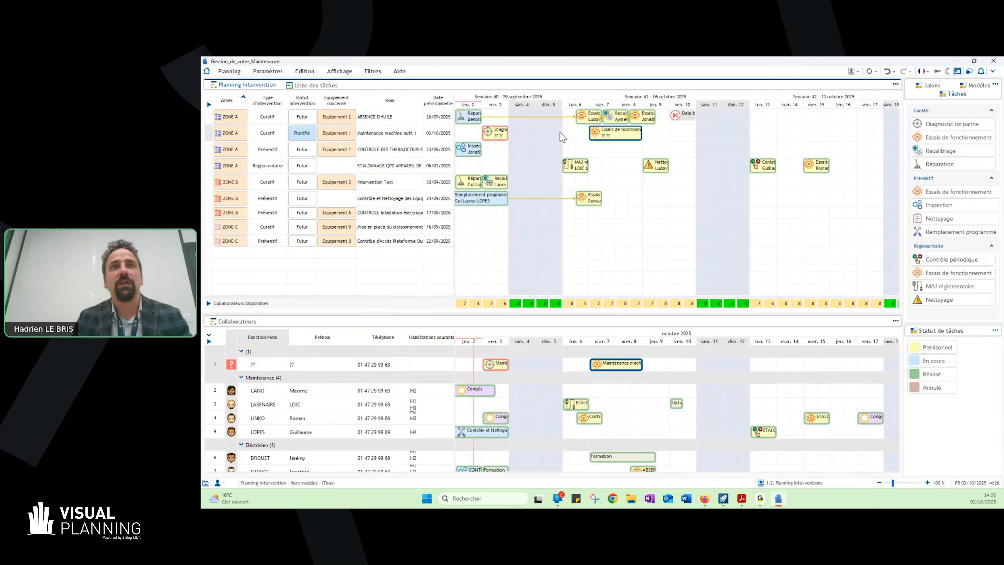
click(500, 133)
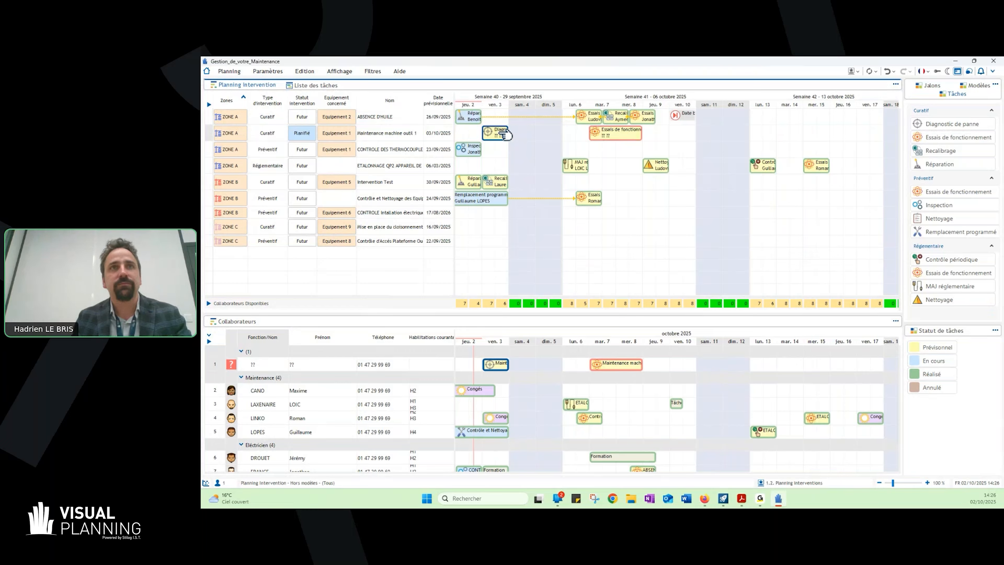
drag(506, 135, 604, 131)
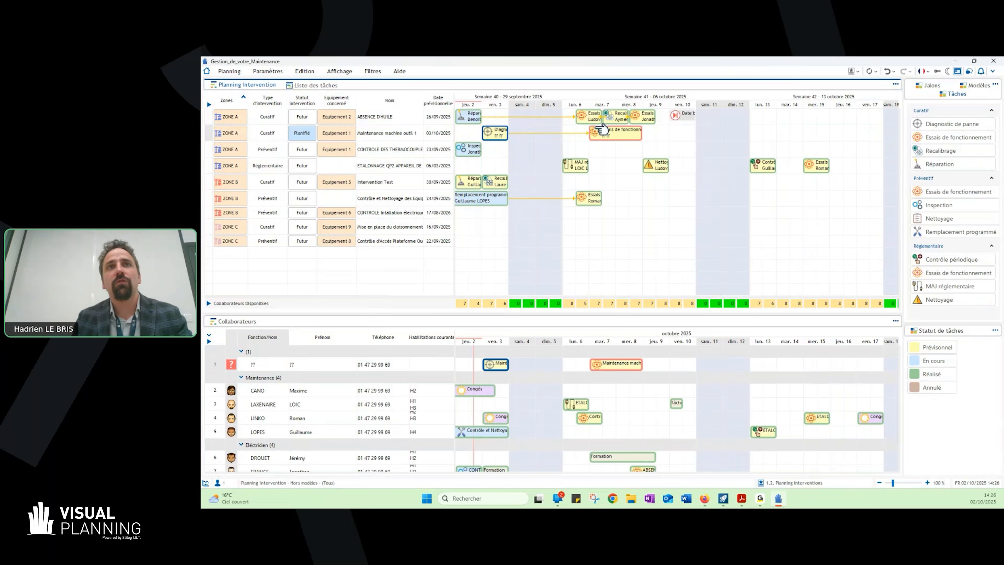
mouse_move(615, 137)
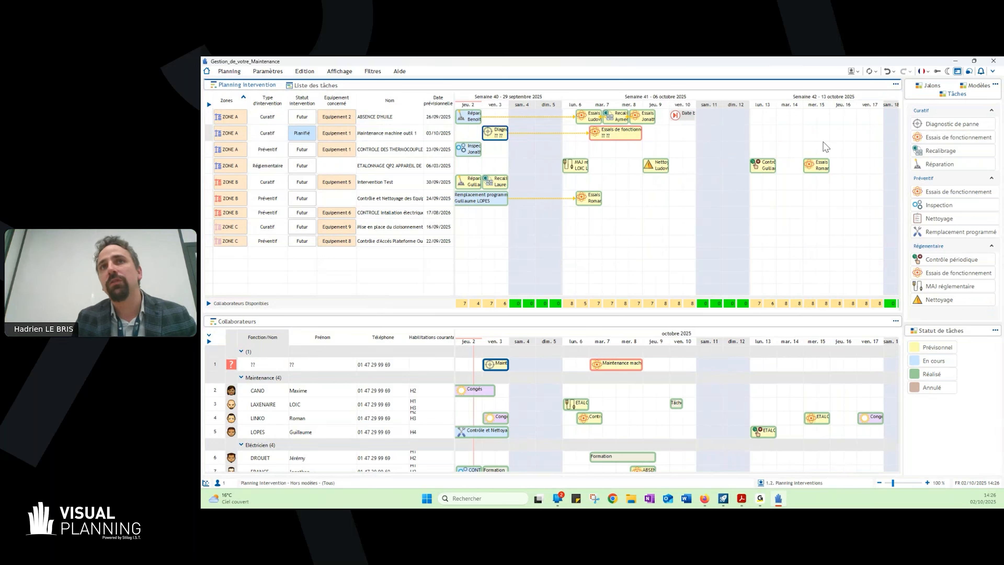
- Review the Mode de liaison delay options for the link between the two tasks, leaving the mode as it is
right_click(566, 133)
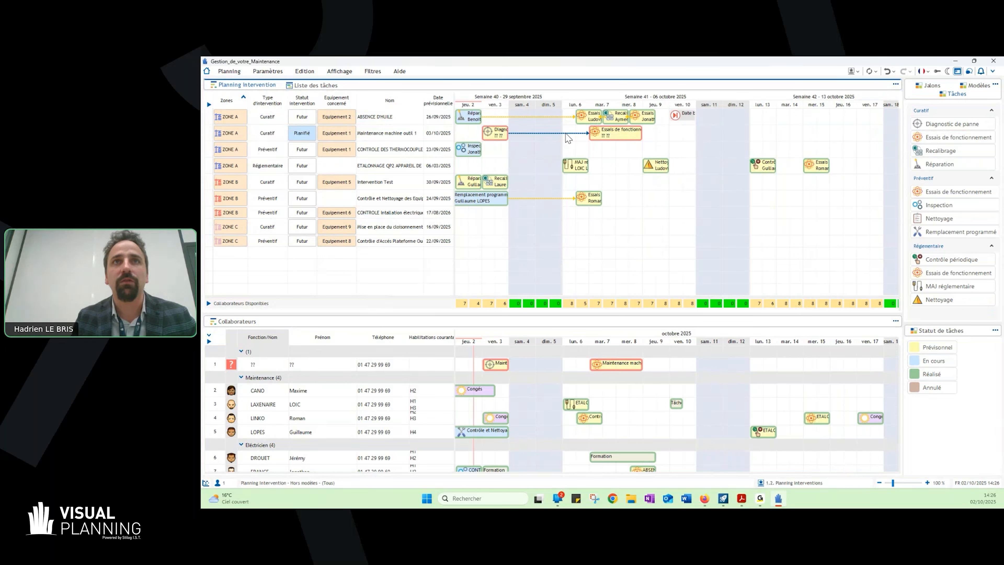
mouse_move(587, 153)
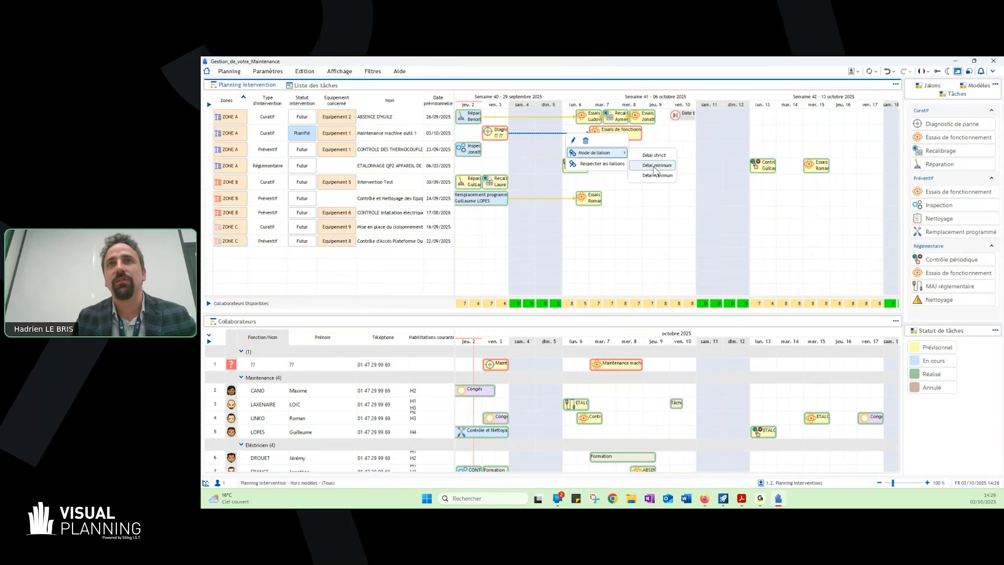
click(669, 231)
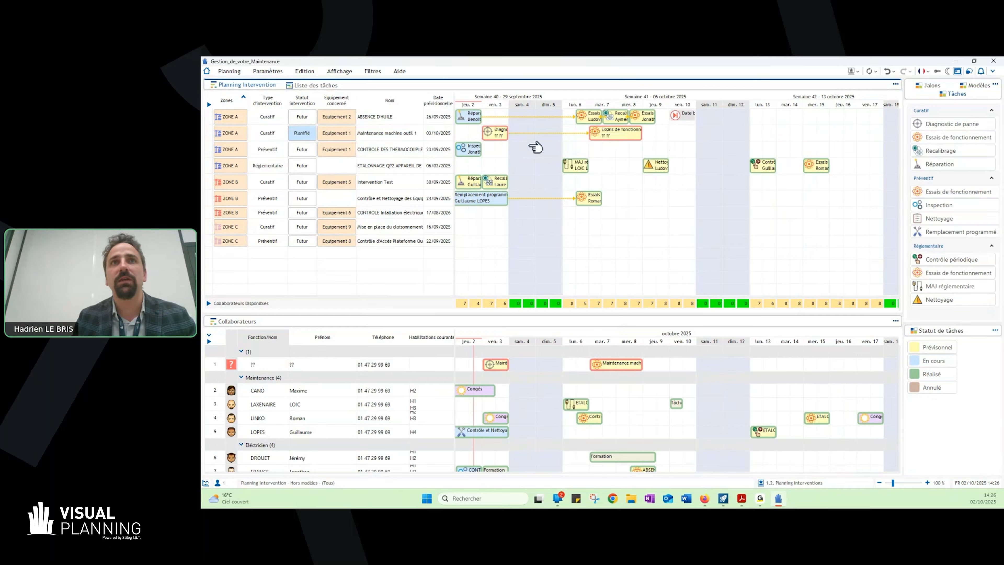
- Move the linked "Diagnostic de panne" task to Monday 06/10/2025 and check the available collaborators for that day
click(500, 134)
drag(500, 134, 575, 133)
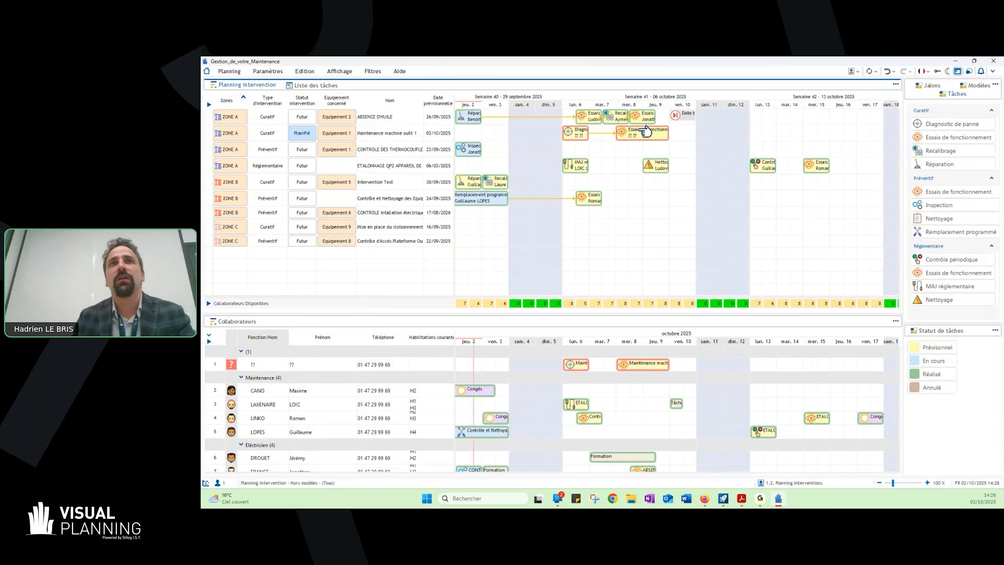
mouse_move(645, 131)
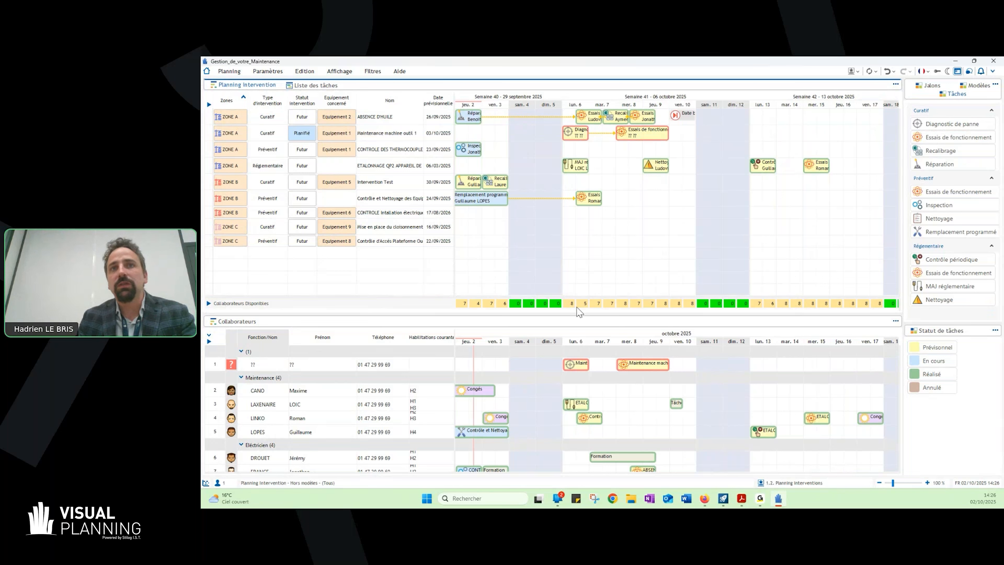
mouse_move(577, 304)
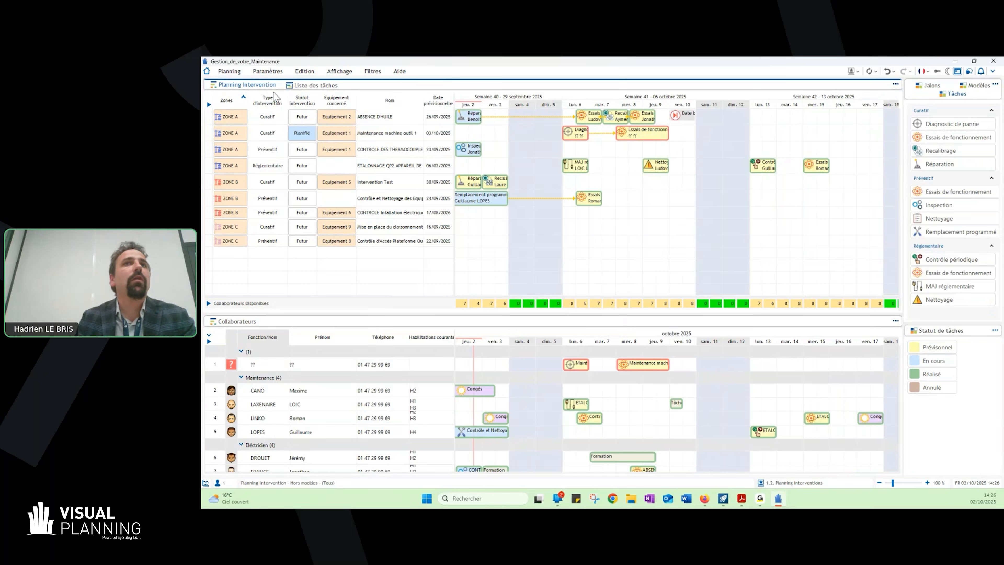
- List the "Habilités & Disponibles" collaborators for the "Diagnostic de panne" task and expand the rows to show all their qualifications
right_click(580, 132)
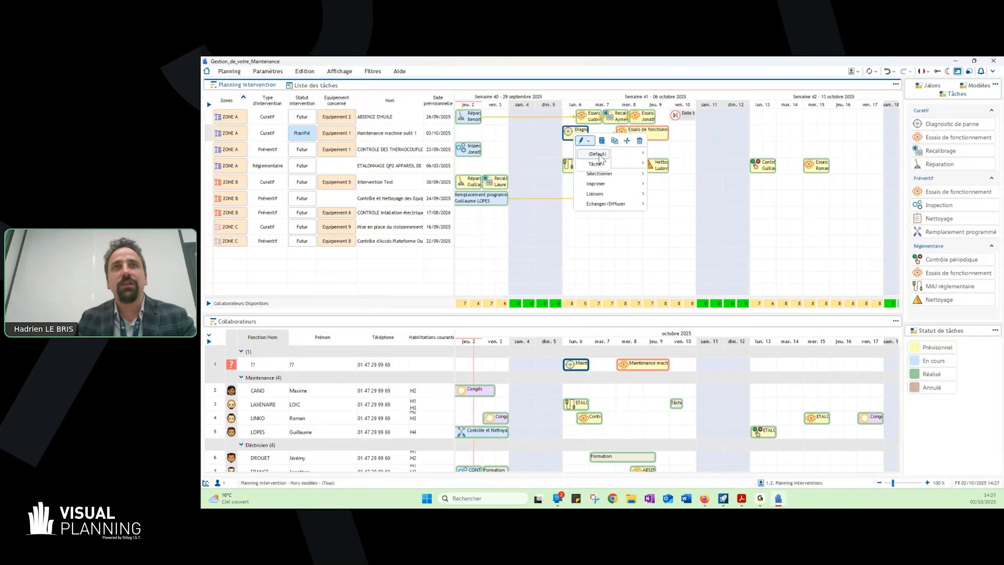
mouse_move(608, 152)
mouse_move(689, 158)
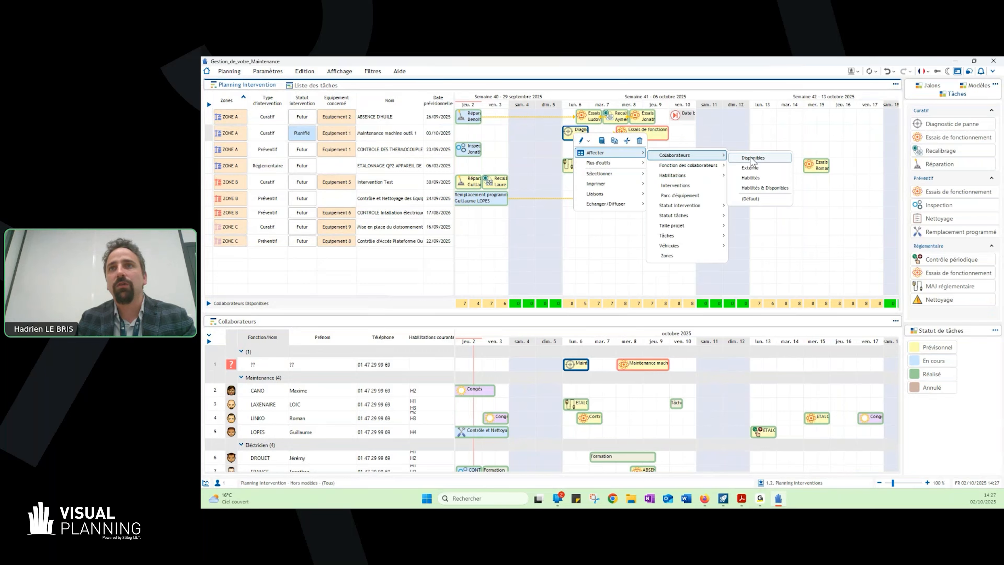
click(764, 188)
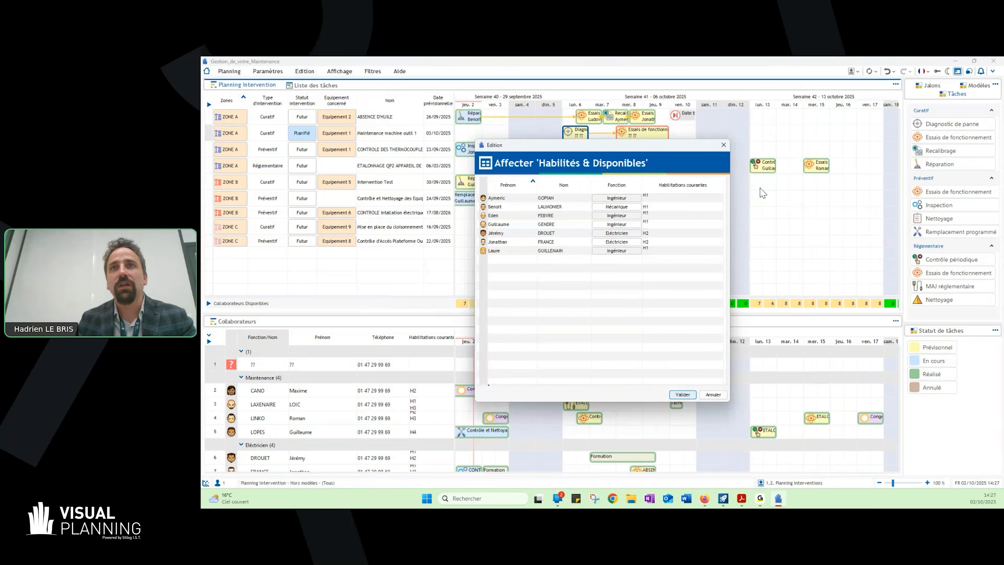
click(688, 201)
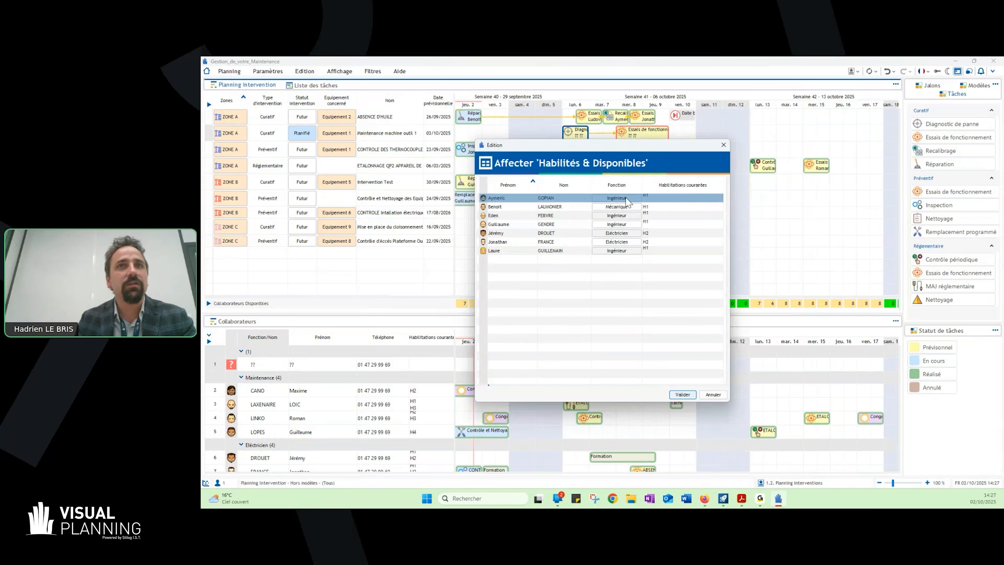
click(486, 206)
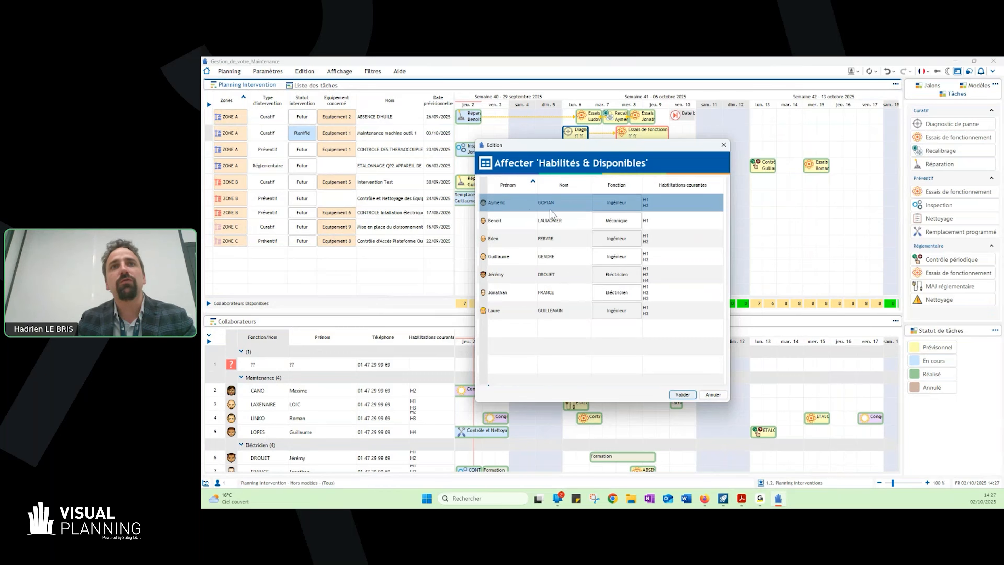
- Assign the available electrician qualified H1, H2 and H3 to the "Diagnostic de panne" task
click(559, 314)
click(585, 281)
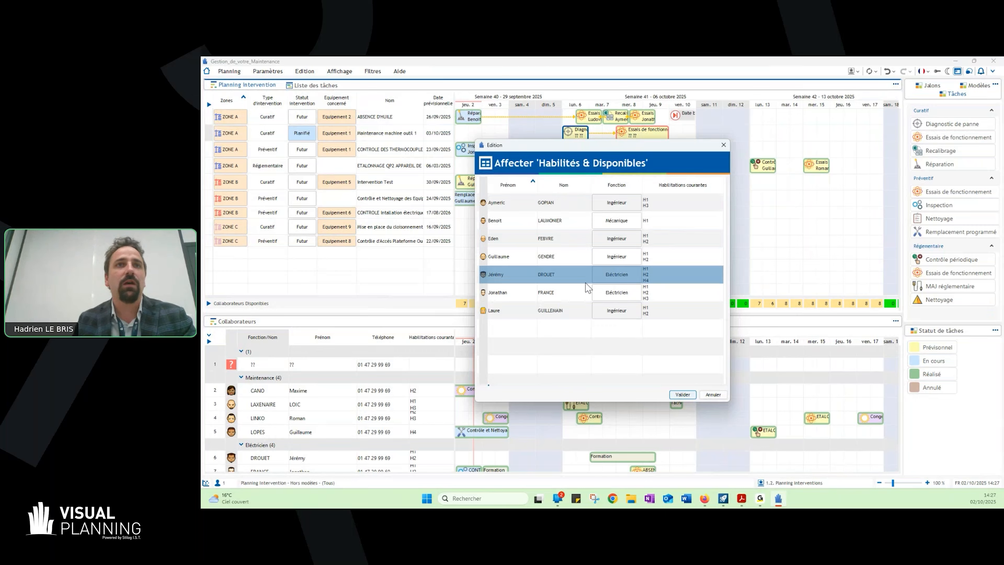
click(601, 297)
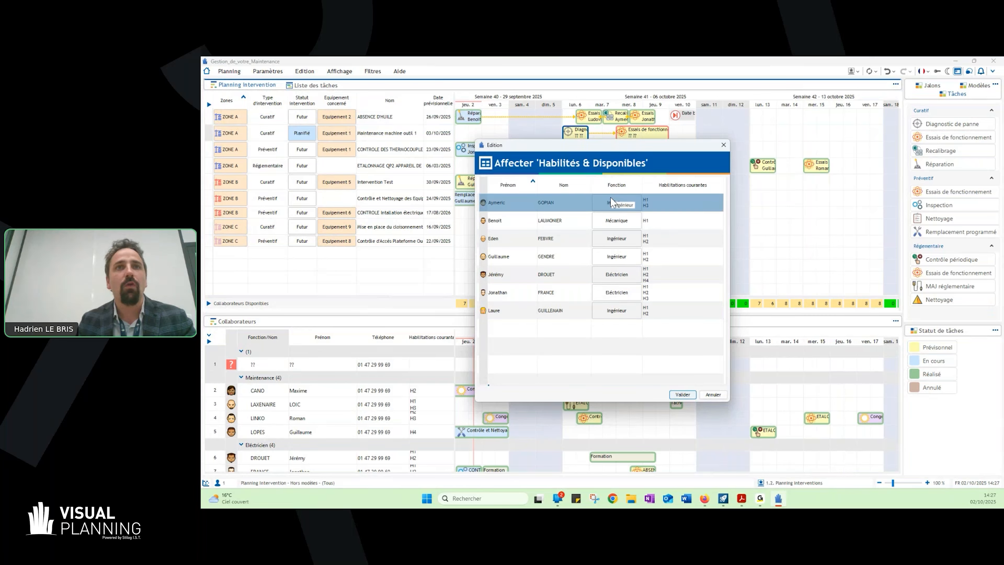
double_click(602, 293)
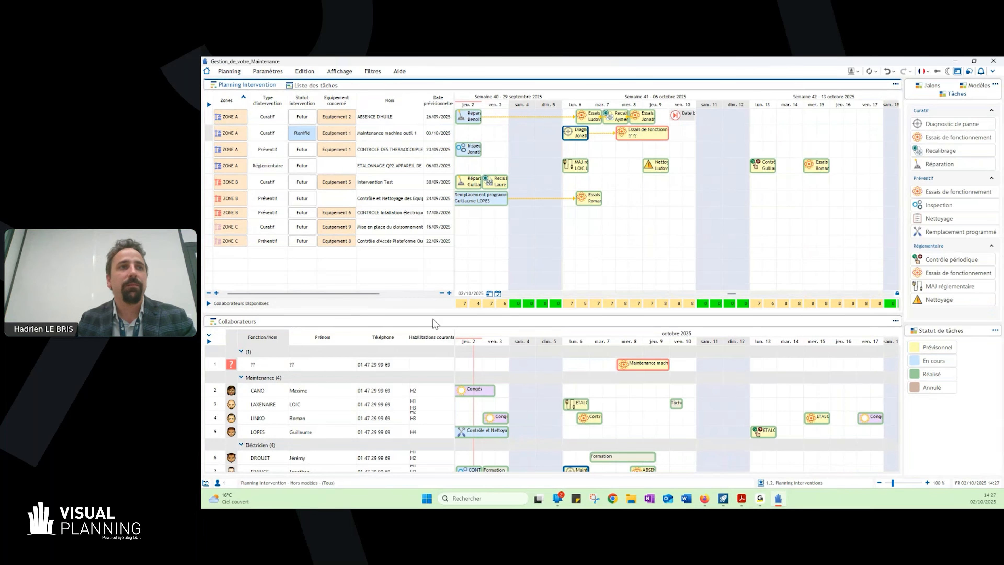
- Maximise the Collaborateurs planning to examine everyone's schedule and the unassigned "Maintenance machine outil 1" task, then restore the split view
click(350, 356)
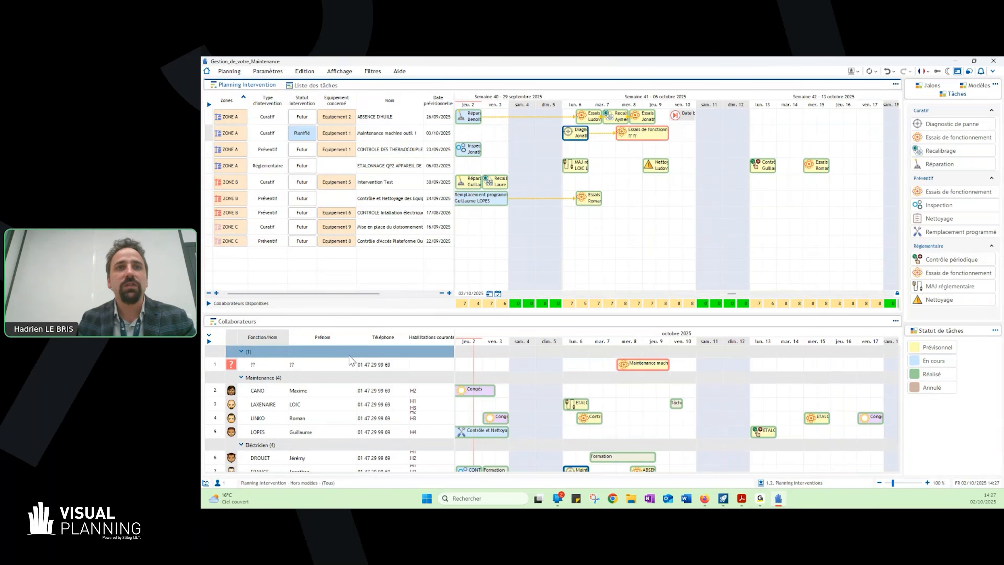
double_click(294, 322)
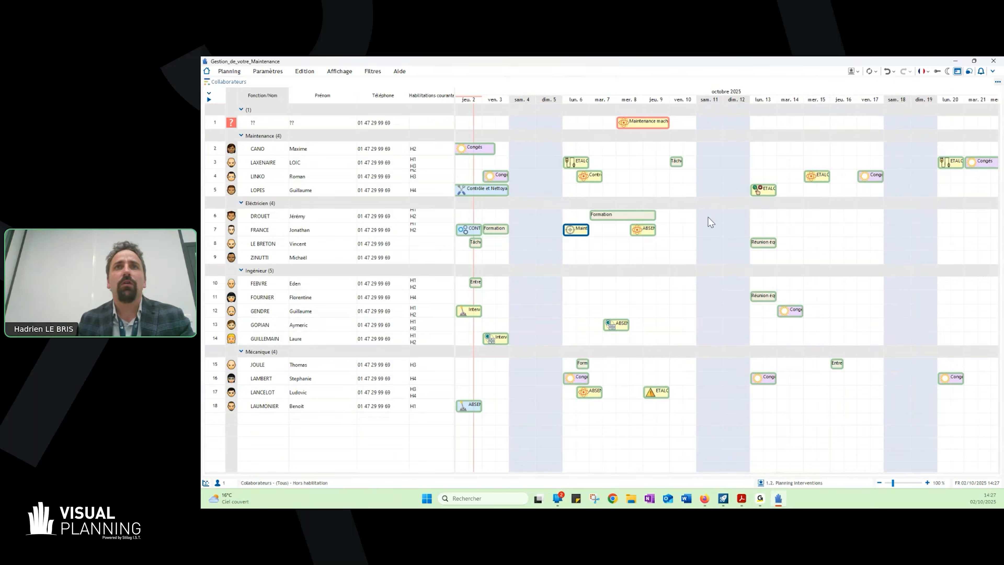
click(664, 123)
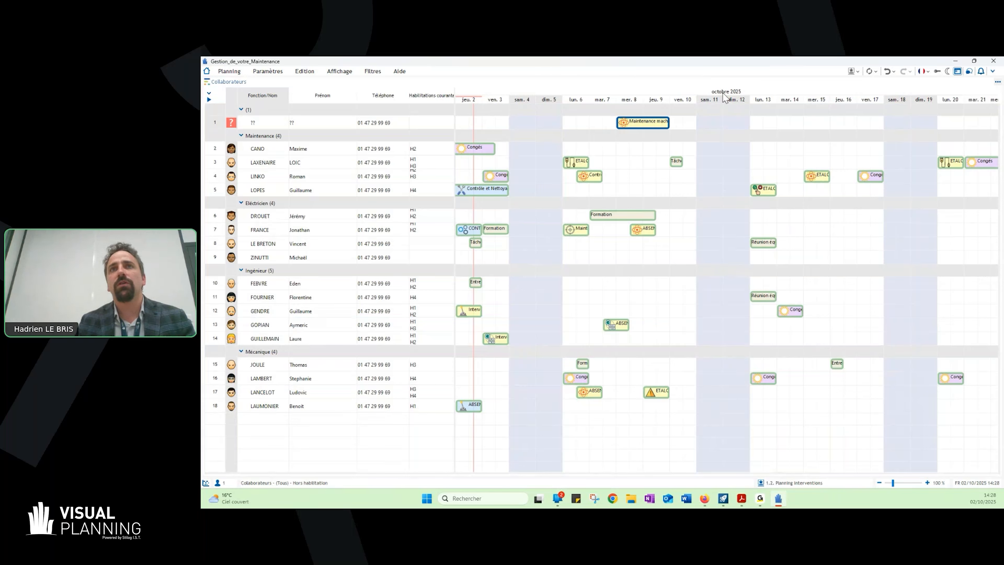
double_click(654, 82)
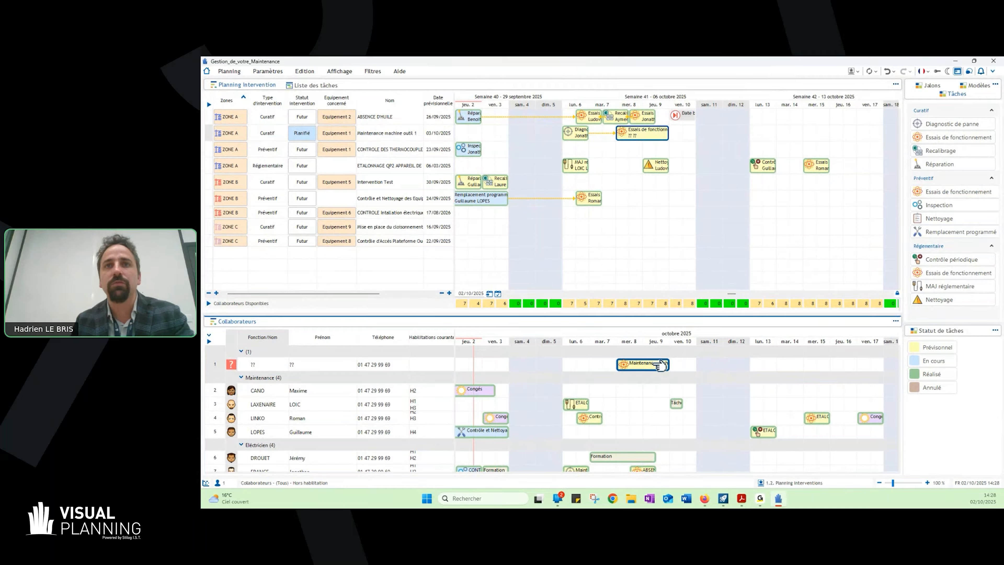
- Add a short comment to the unassigned "Essais de fonctionnement" task of "Maintenance machine outil 1" and save the record
mouse_move(660, 365)
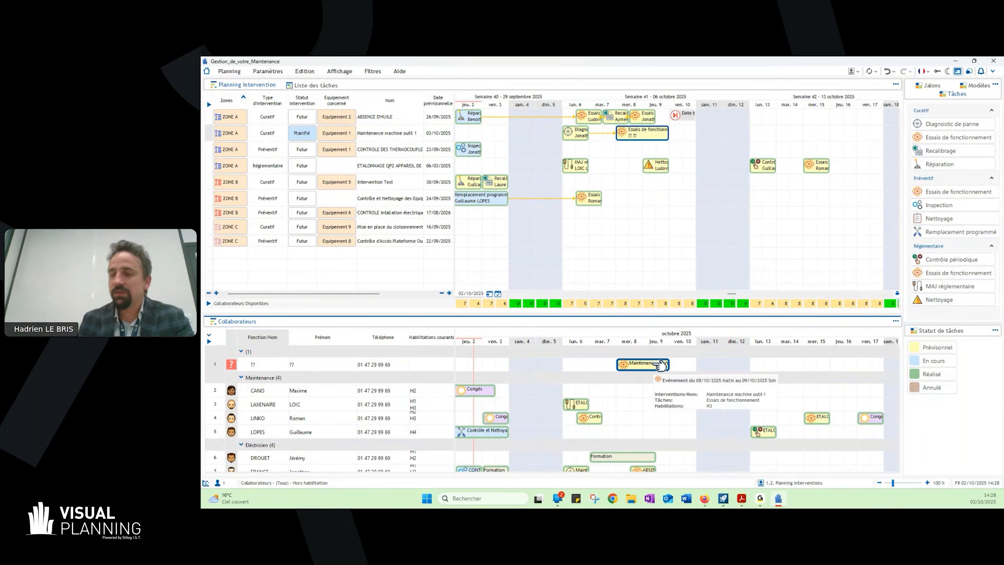
double_click(660, 365)
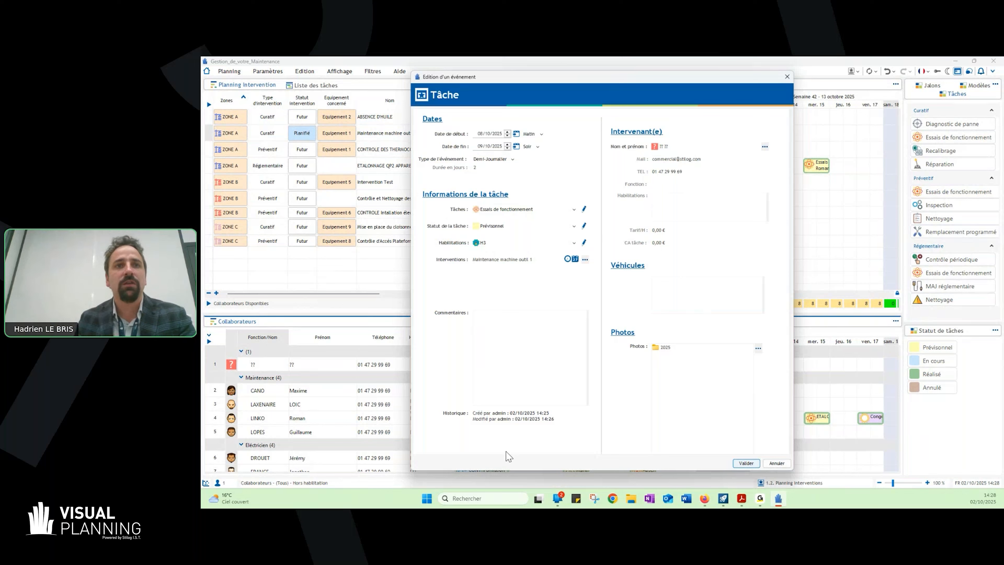
click(517, 316)
text(ez)
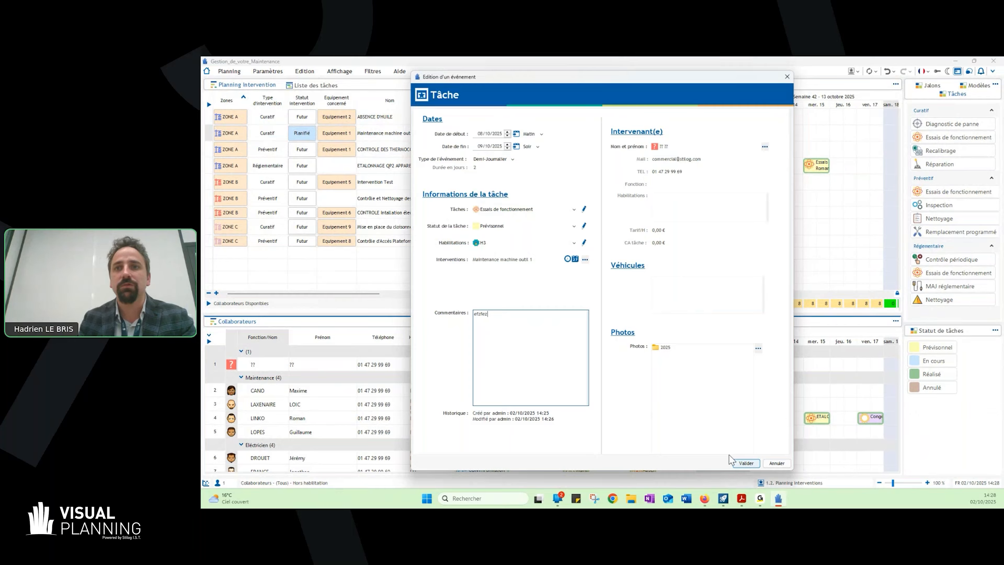
scroll(711, 370, down, 2)
scroll(701, 370, up, 1)
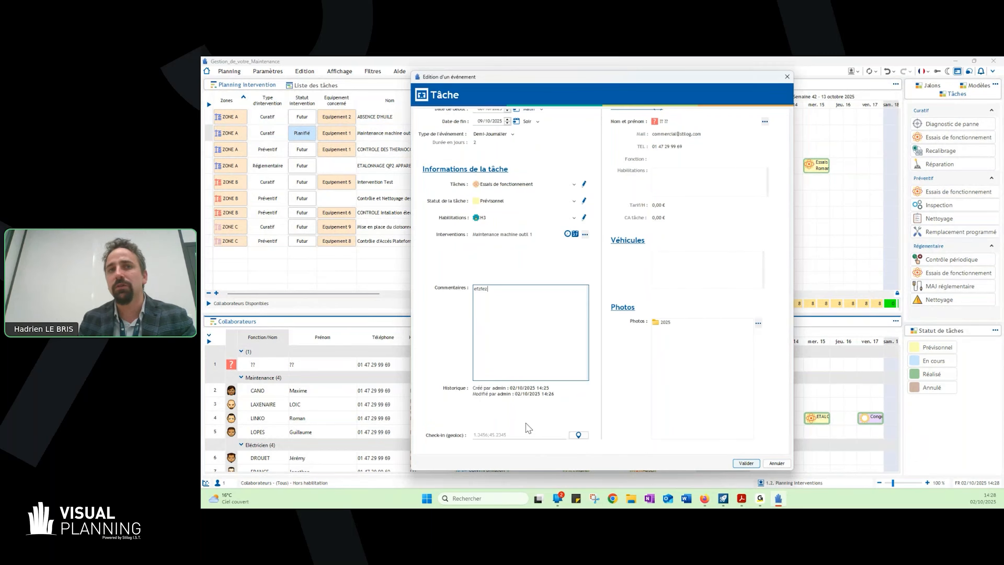
click(747, 463)
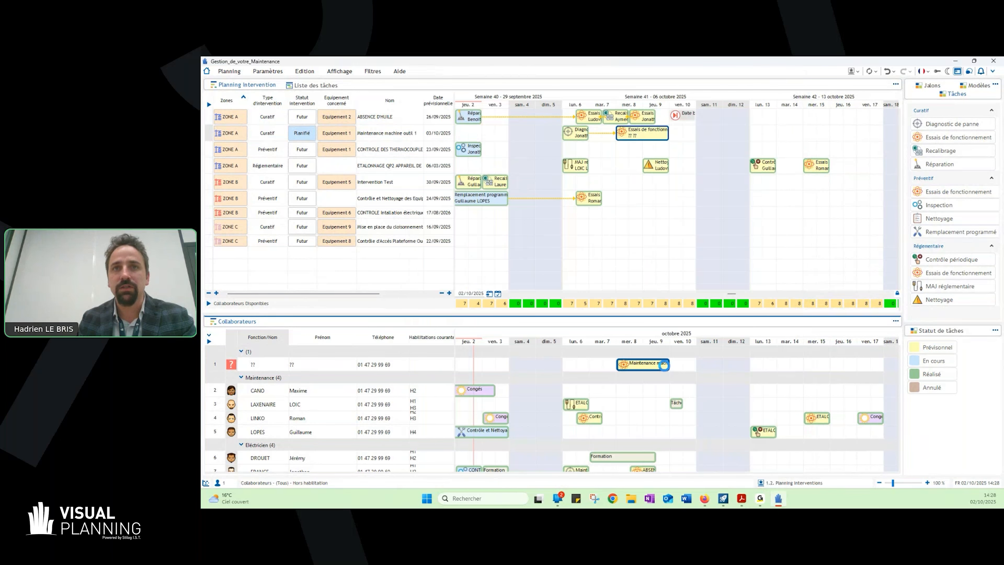
- Maximise the Collaborateurs planning and increase the row height so each collaborator's qualifications are easier to read
double_click(453, 322)
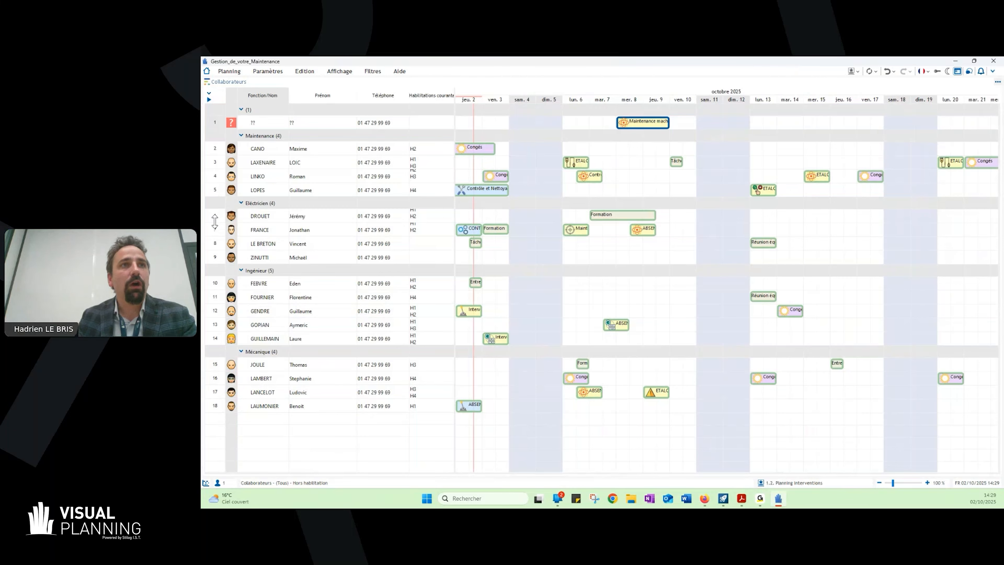
drag(215, 222, 214, 254)
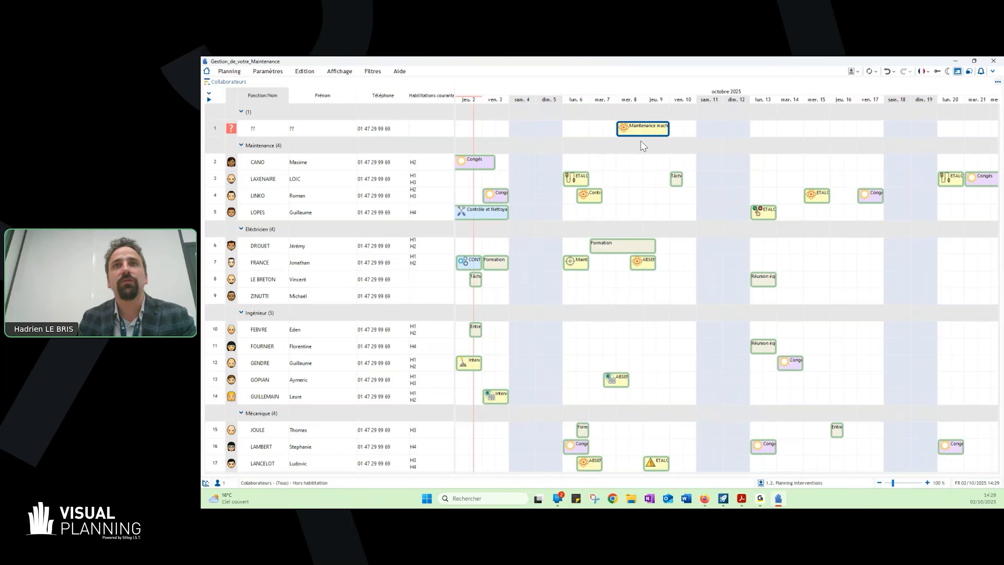
click(375, 185)
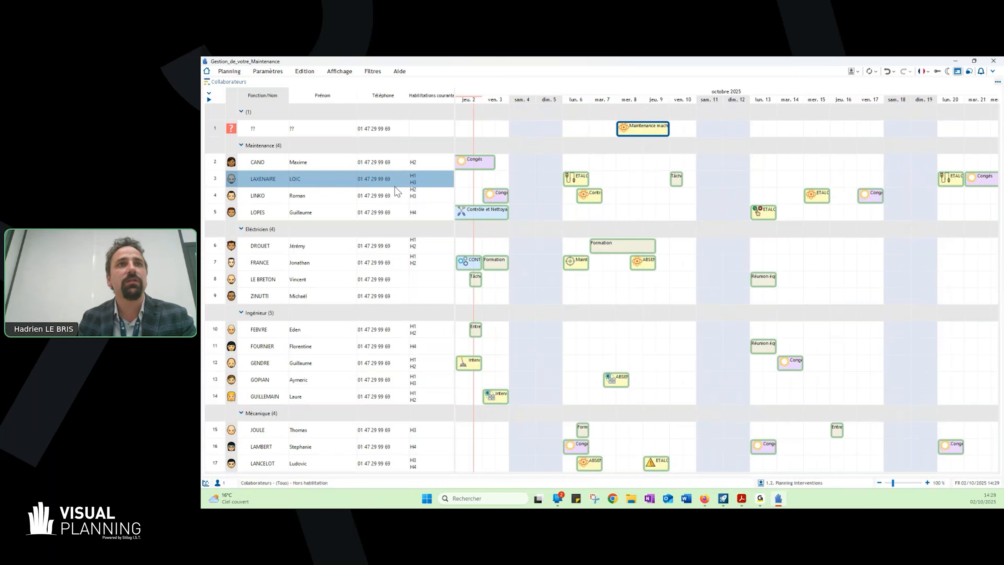
- Try assigning the unassigned task to the Maintenance collaborator qualified H1 and H3, and return it to the "??" row
drag(643, 129, 637, 182)
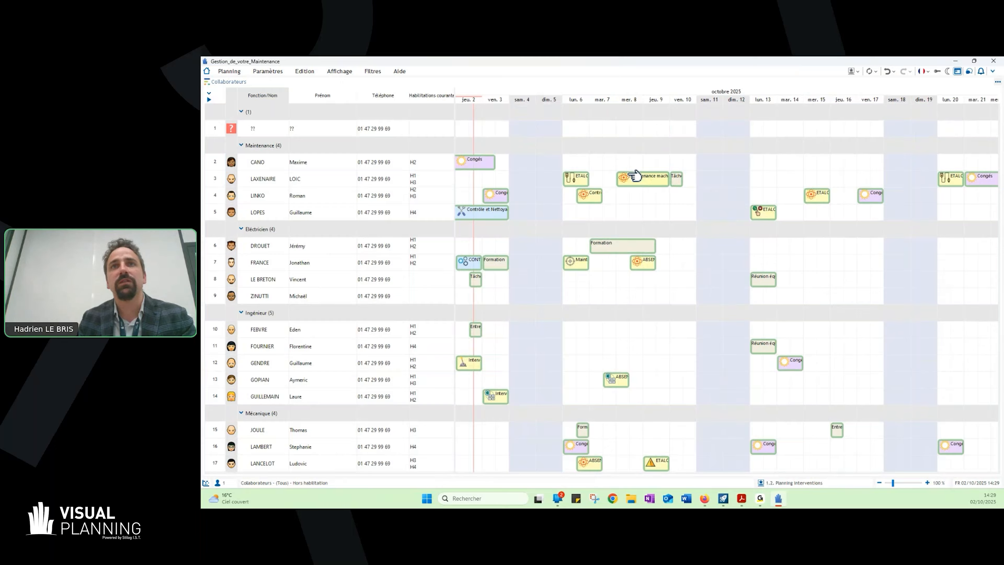
mouse_move(637, 182)
drag(637, 181, 635, 129)
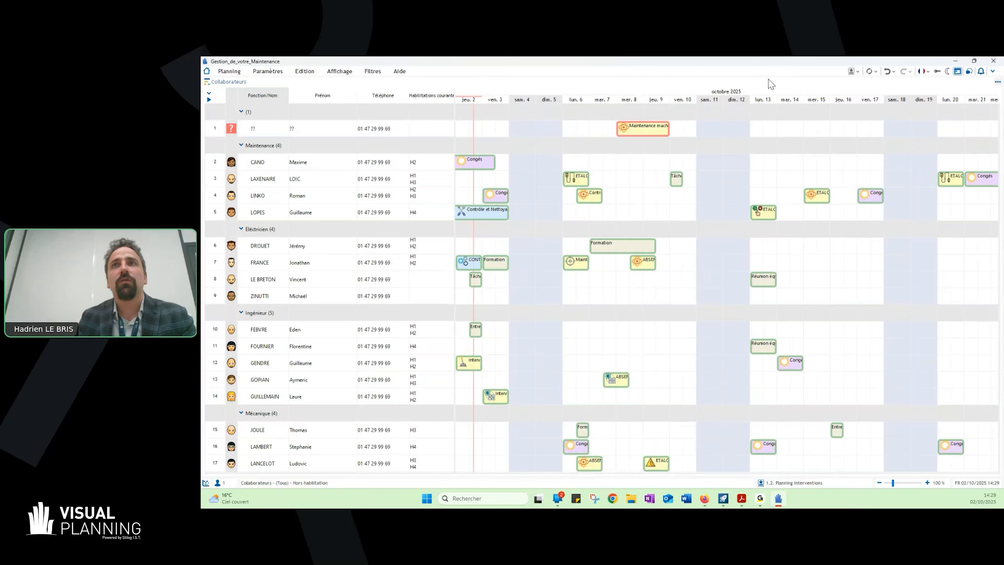
- Restore the split view and filter the collaborators with "Habilitation ?", choosing the H3 qualification
right_click(579, 127)
mouse_move(632, 158)
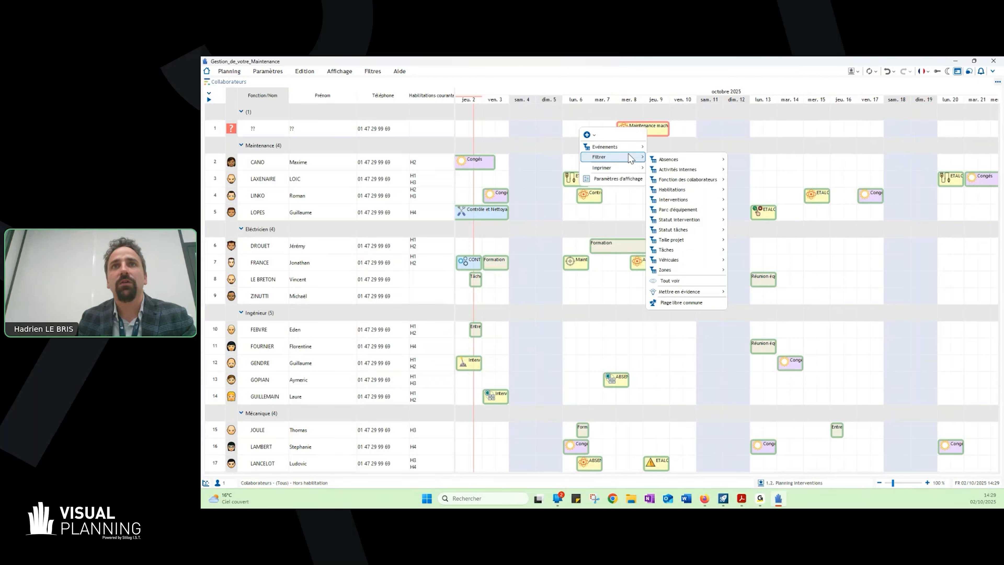
click(575, 84)
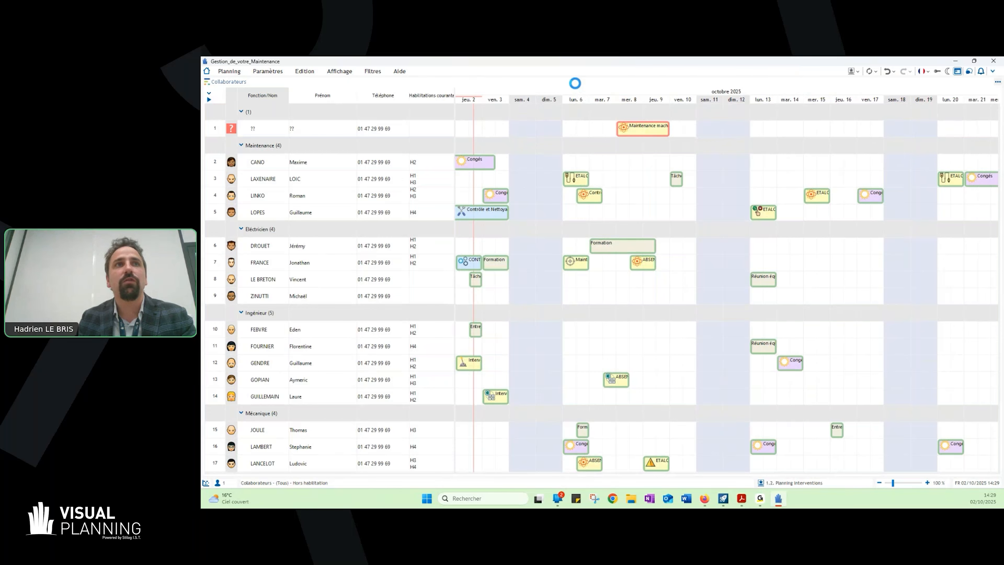
right_click(430, 339)
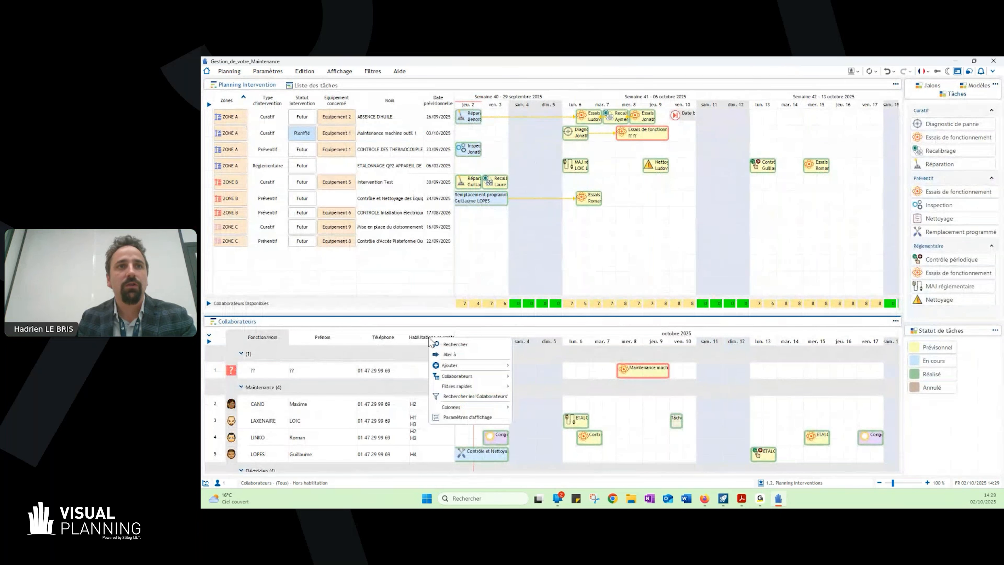
mouse_move(459, 375)
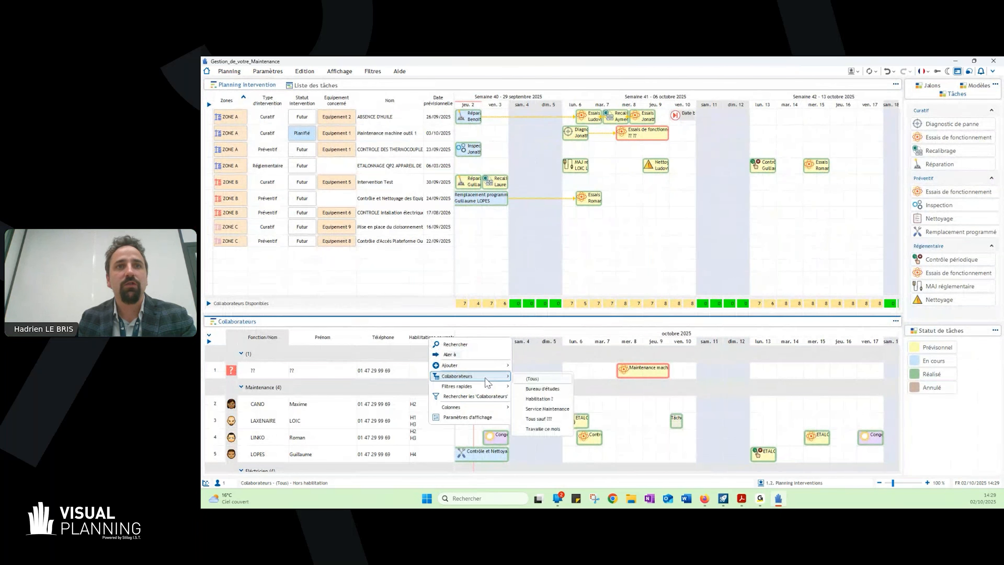
click(551, 397)
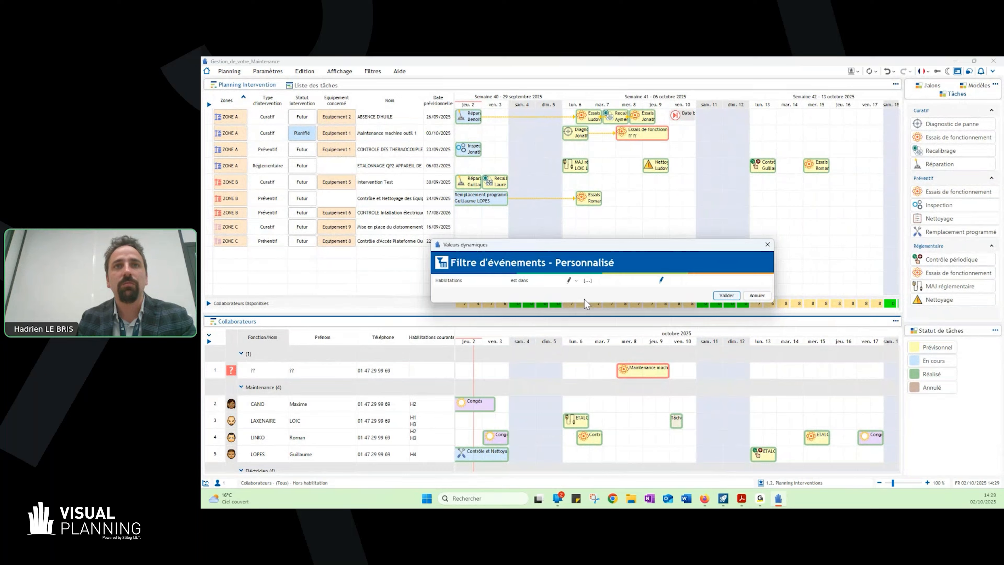
click(587, 280)
click(521, 218)
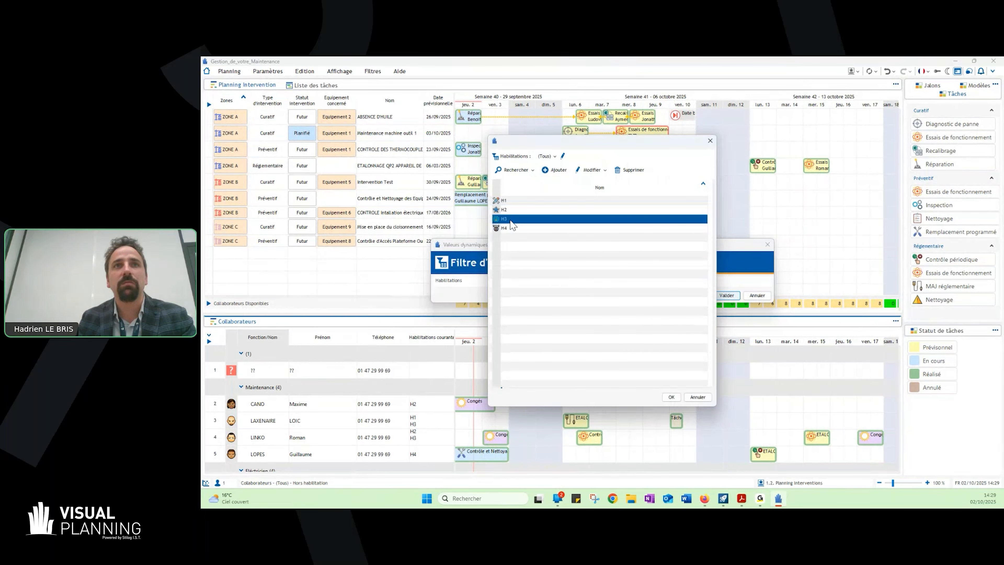
click(671, 397)
click(726, 295)
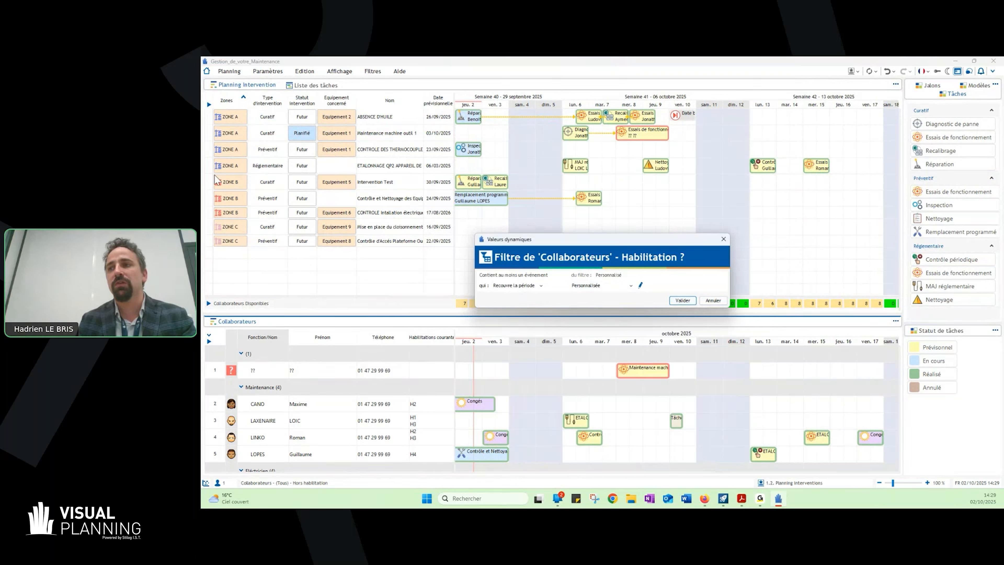
- Apply the qualification filter for the period "Ce mois", and examine the filtered collaborators in the maximised planning before restoring the split view
click(603, 285)
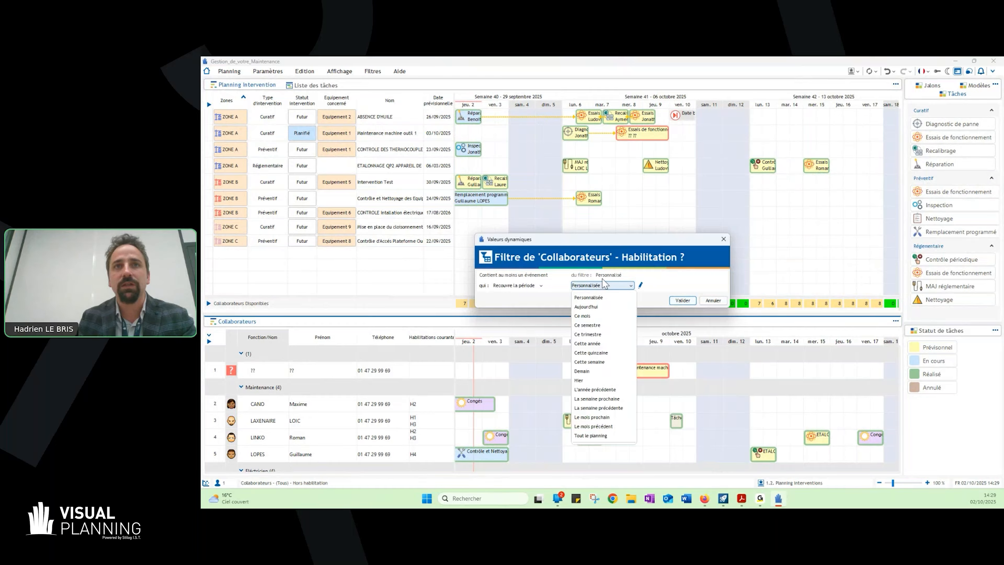
click(585, 315)
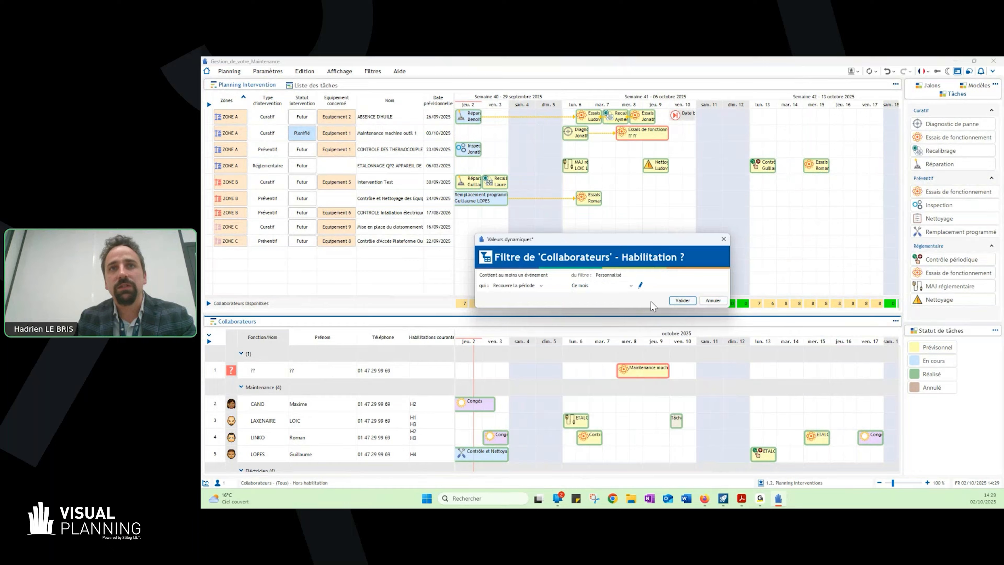
click(685, 301)
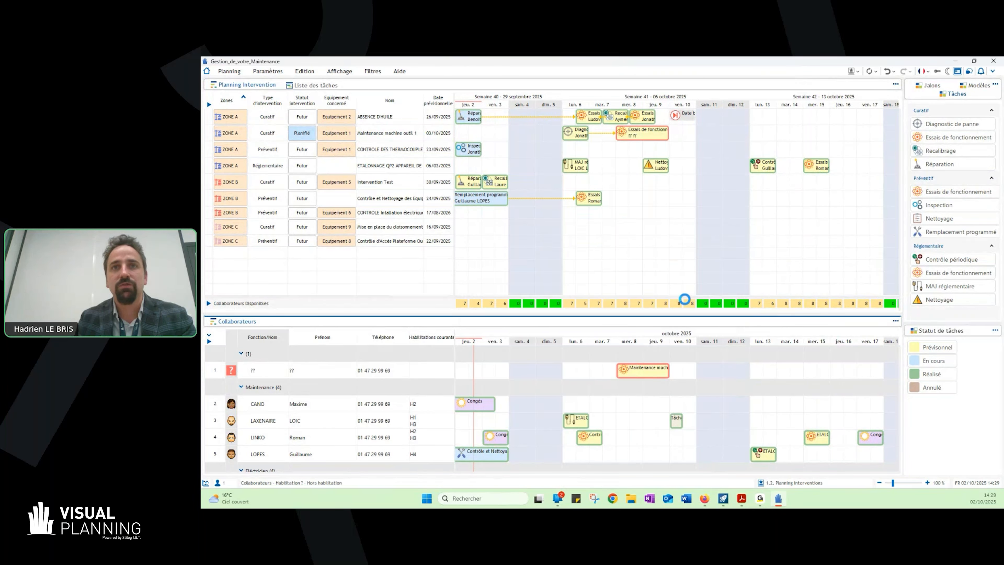
double_click(425, 322)
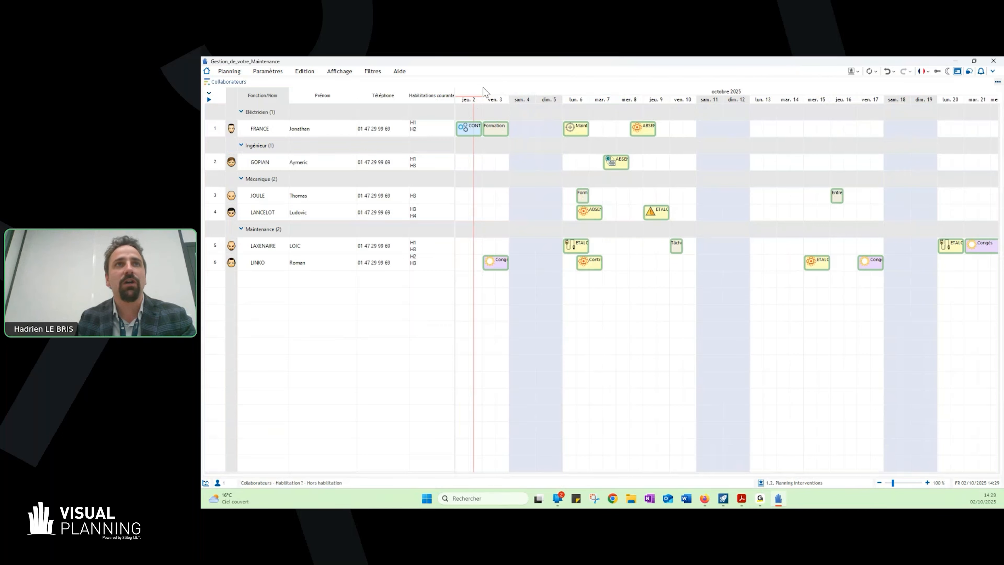
double_click(489, 81)
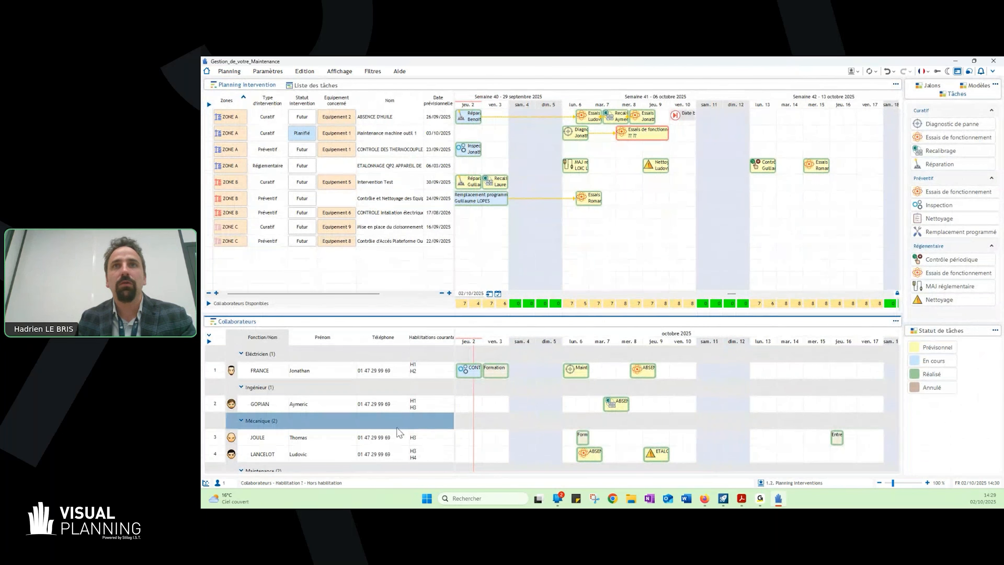
- Assign the Mécanique collaborator qualified only H3 to the "Essais de fonctionnement" task of "Maintenance machine outil 1"
click(349, 445)
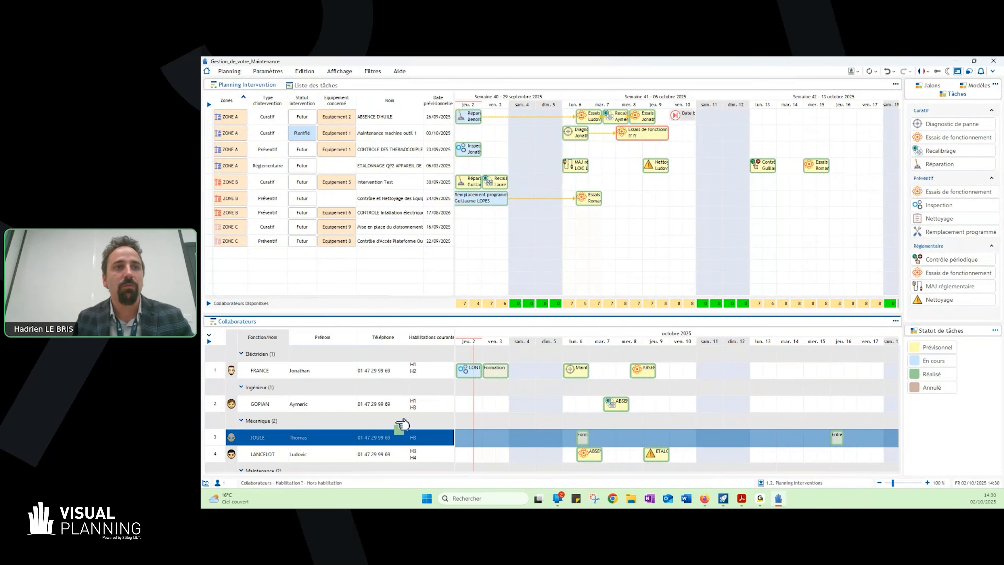
click(648, 135)
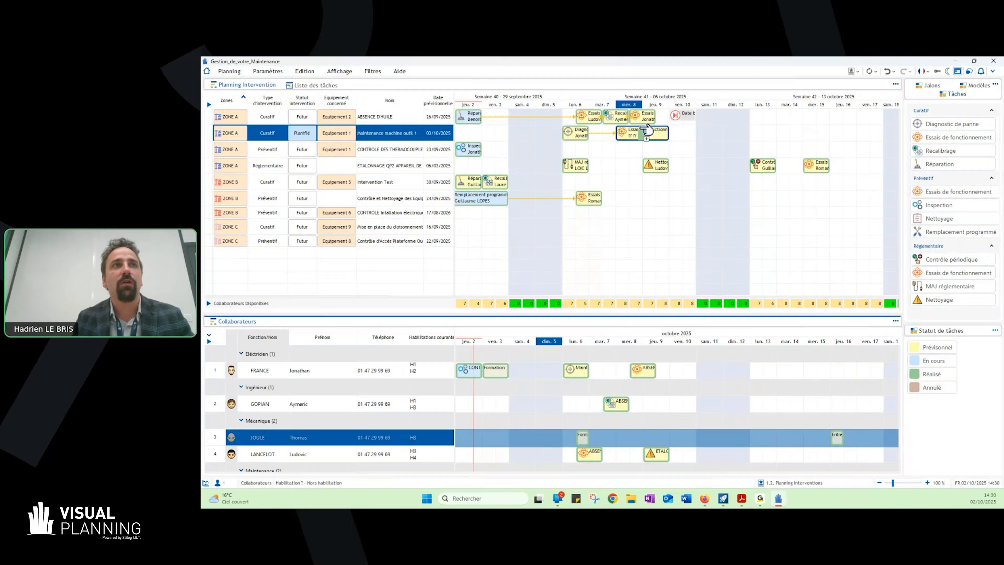
drag(647, 129, 647, 131)
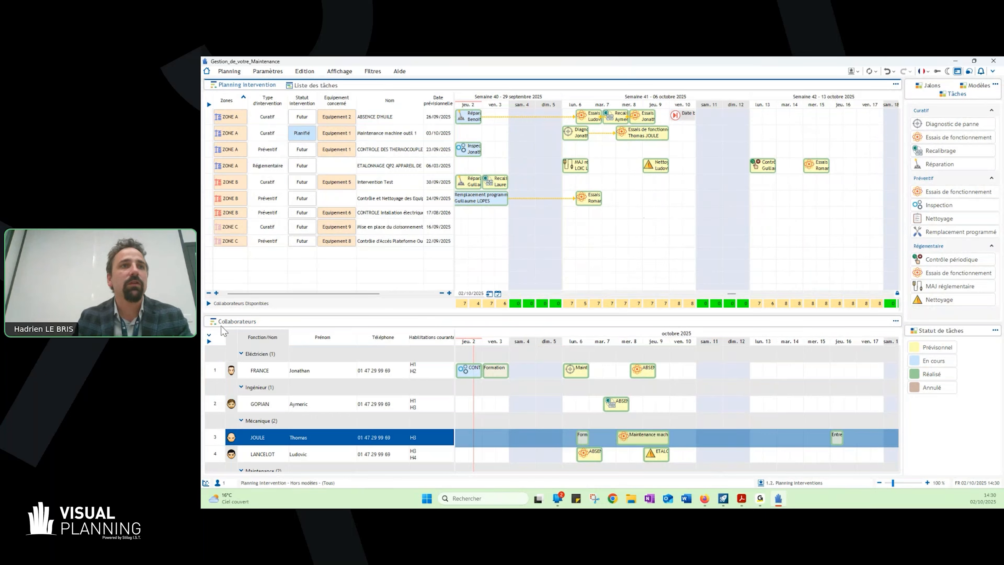
- Set the Collaborateurs planning filter back to "(Tous)"
click(279, 323)
right_click(279, 324)
mouse_move(316, 362)
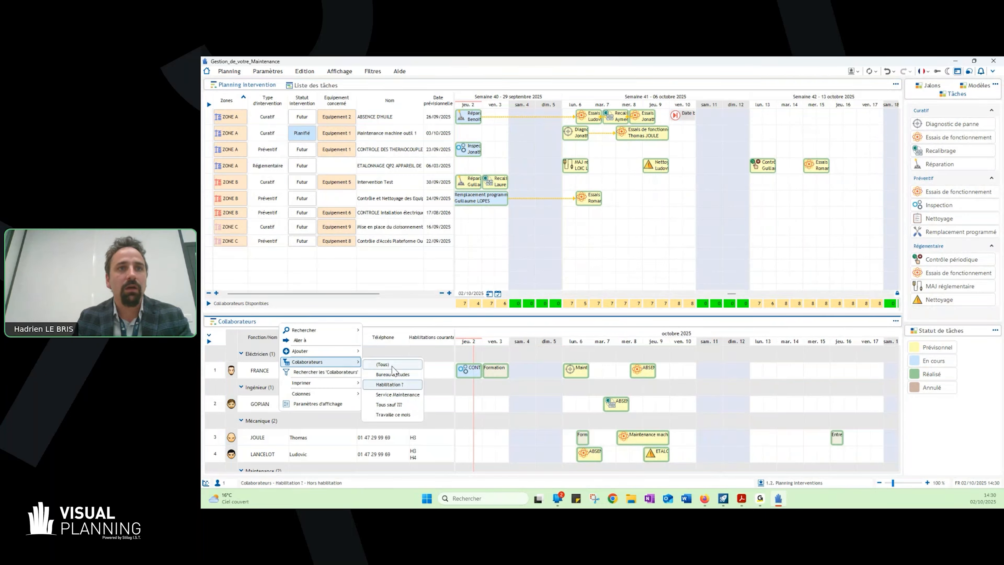
click(393, 364)
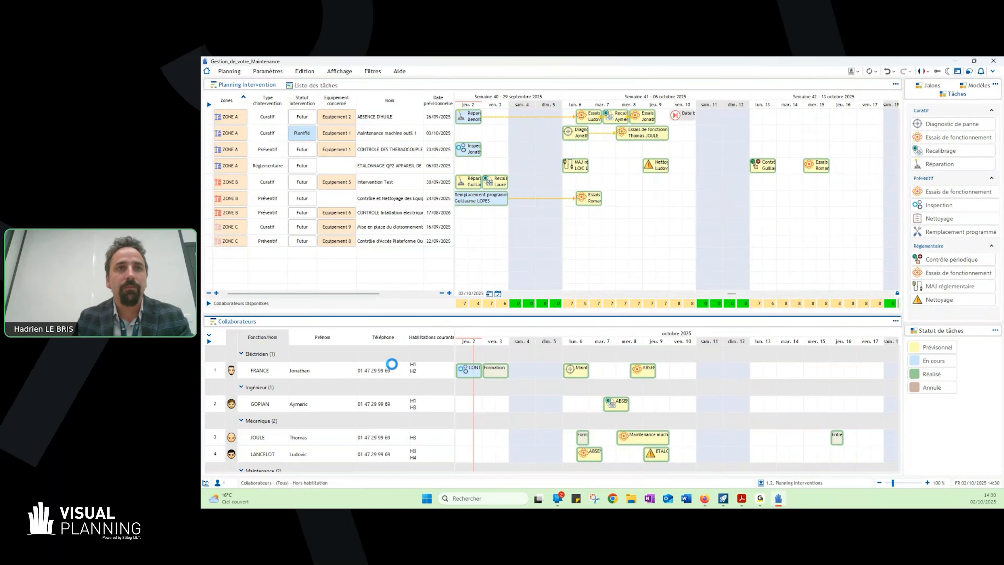
- View only the "Bureau d'études" collaborators in the planning, and return to the "(Tous)" filter
right_click(330, 322)
mouse_move(373, 362)
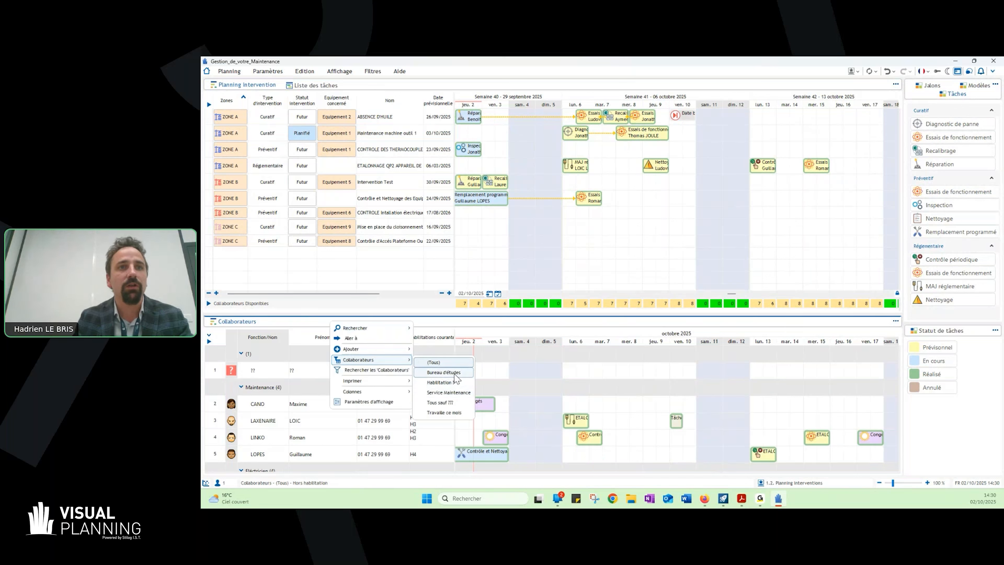
click(444, 372)
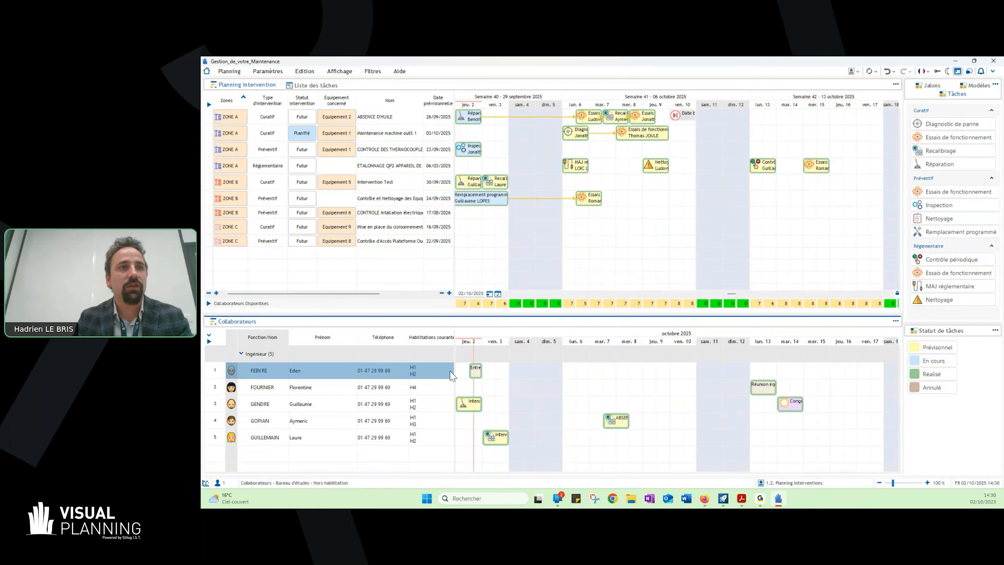
right_click(356, 328)
mouse_move(399, 362)
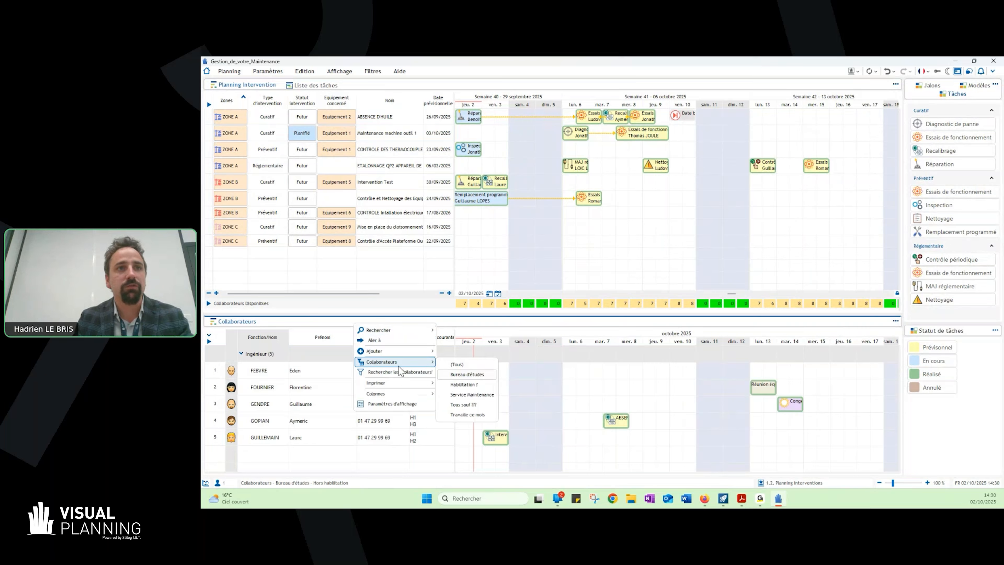
click(473, 367)
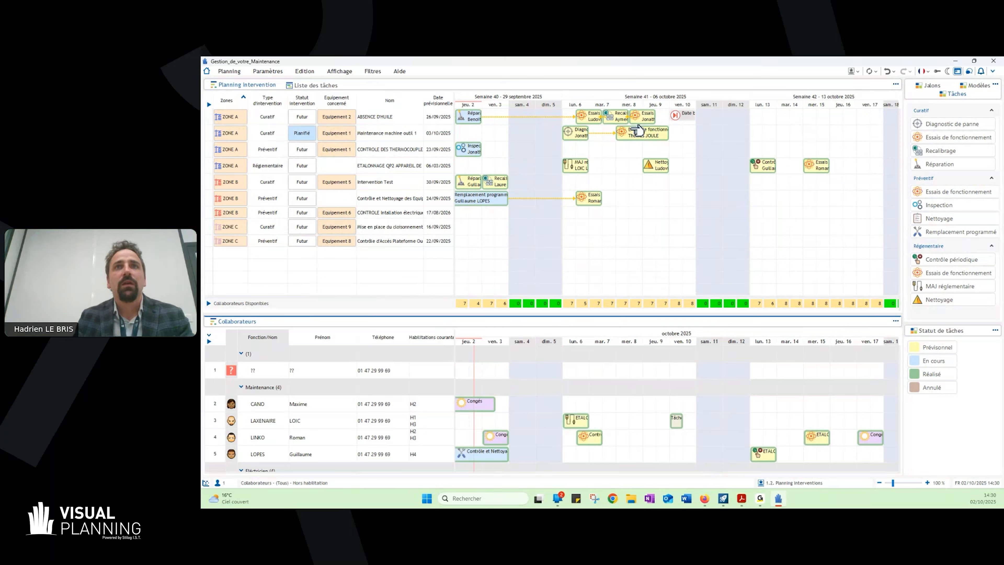
right_click(658, 138)
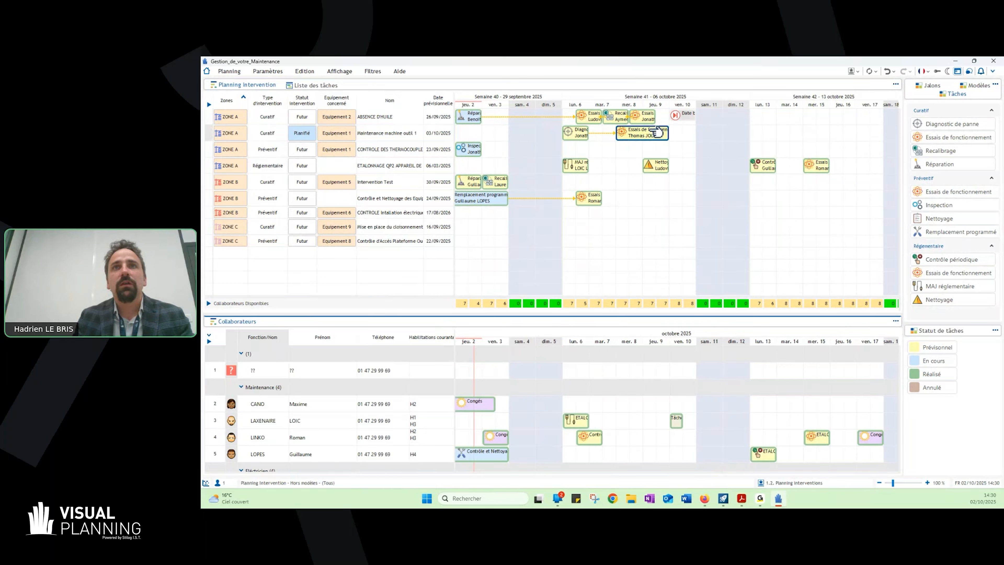
mouse_move(687, 152)
mouse_move(751, 157)
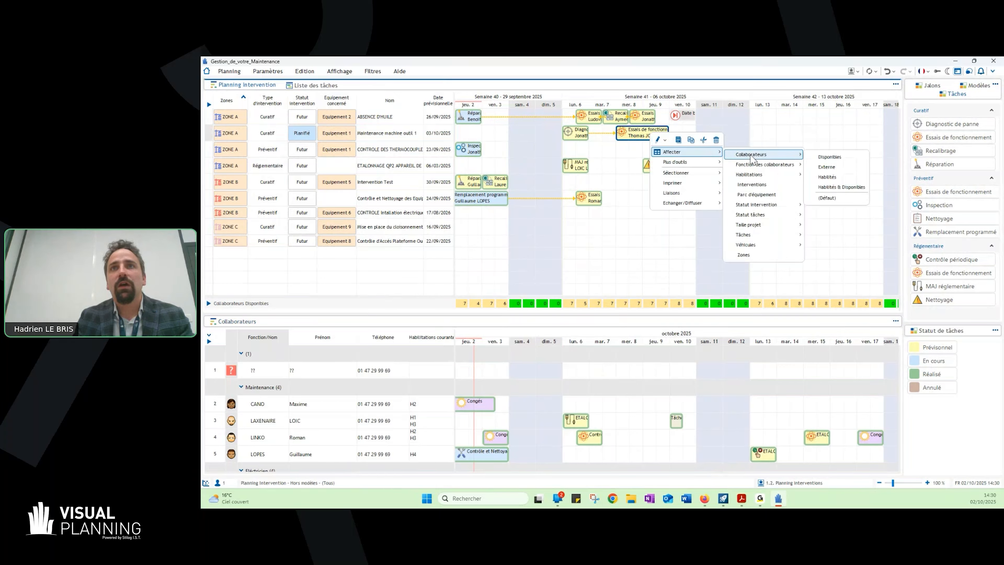
click(838, 188)
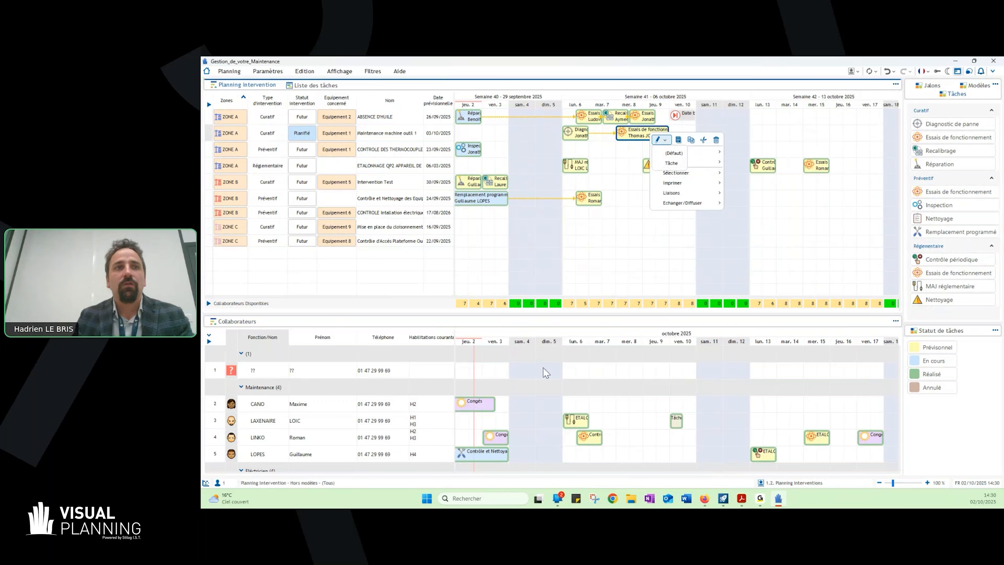
click(636, 373)
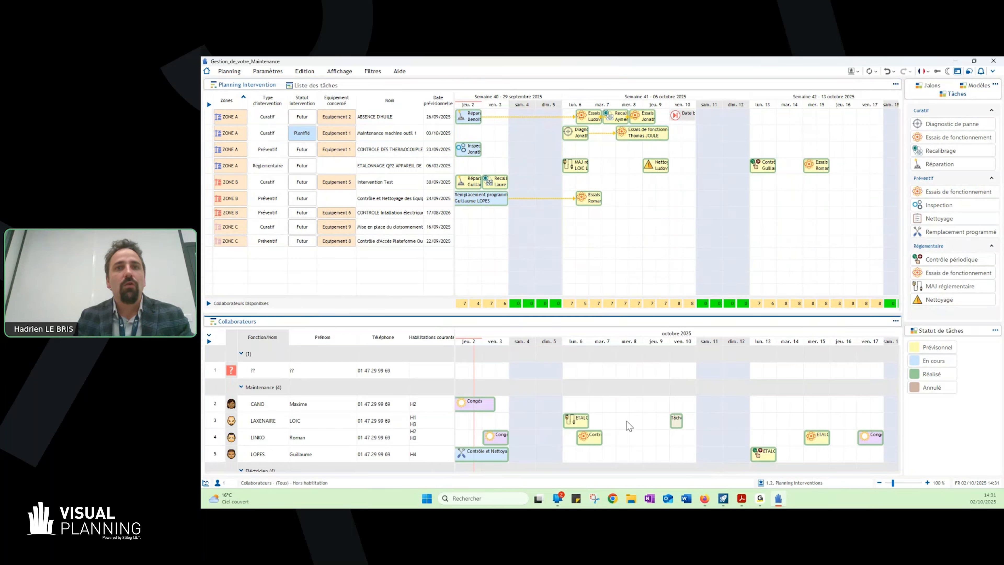
- Place a "Date butoir" milestone on Thursday 16 October for the ZONE C "Contrôle d'Accès Plateforme" intervention
click(326, 422)
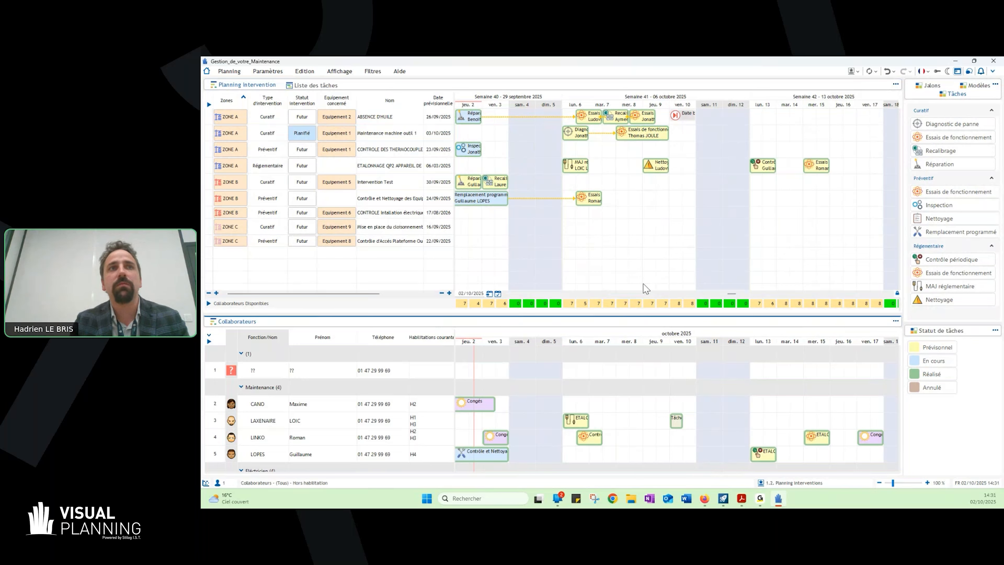
click(931, 86)
click(420, 242)
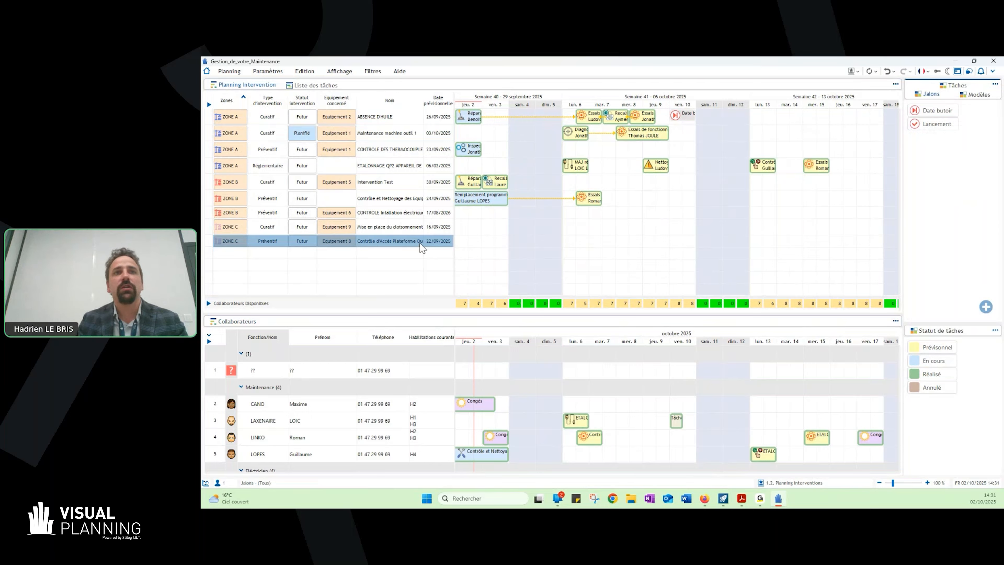
drag(933, 115, 839, 242)
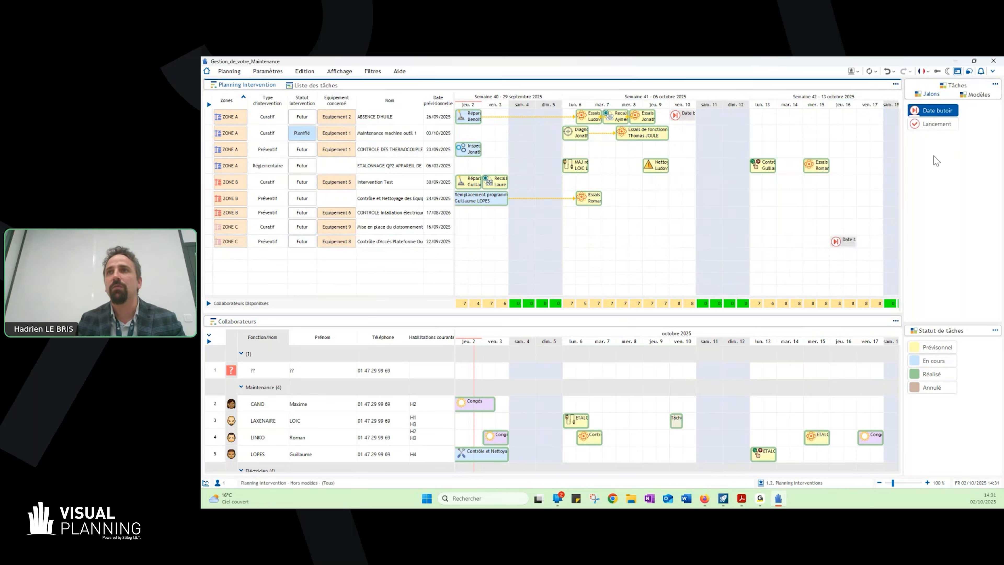
- Copy the "Modèle Préventif" tasks onto the "Contrôle d'Accès Plateforme" intervention at Wednesday 15 October, scheduling them from the last task ("à partir du dernier")
click(976, 96)
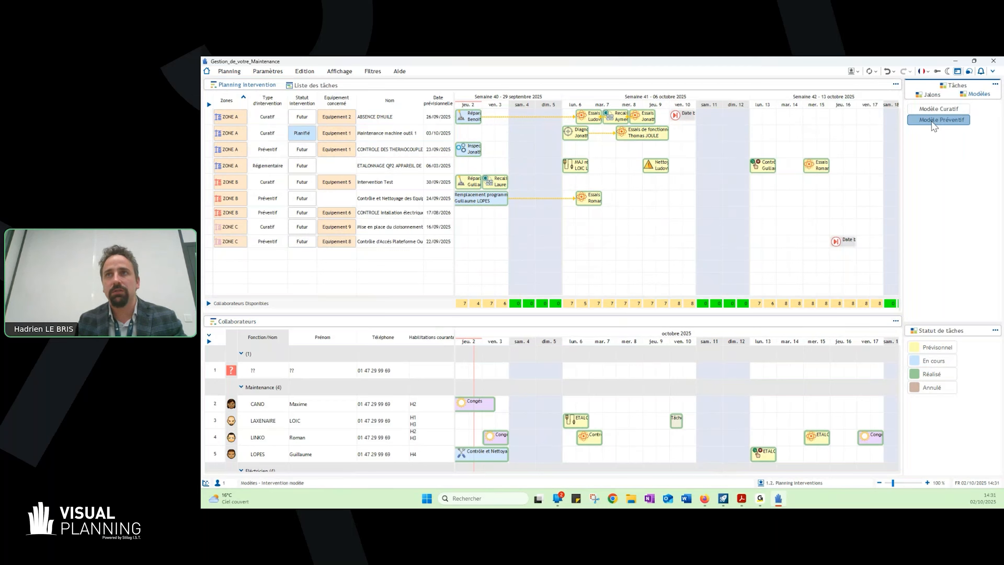
drag(933, 126, 814, 240)
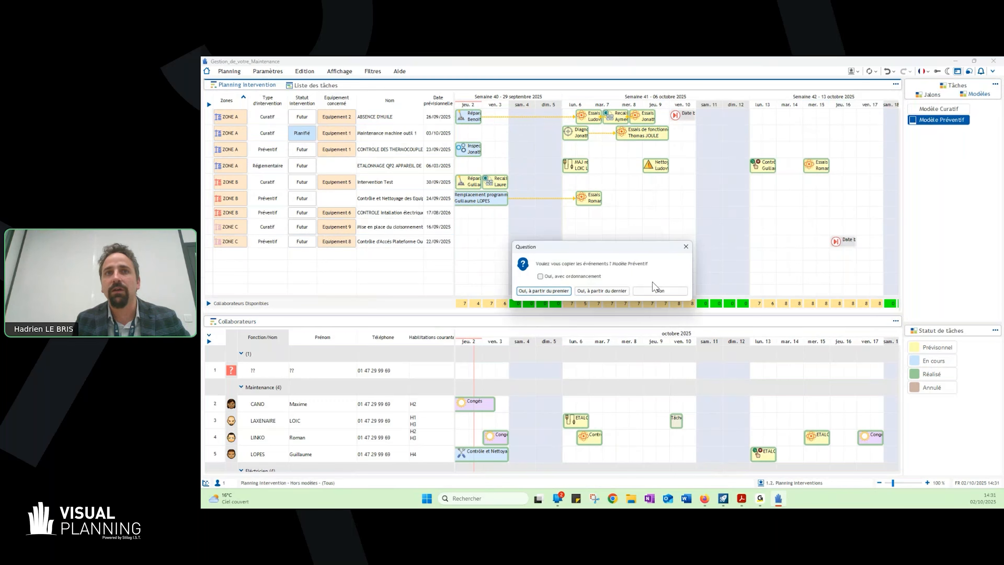
click(611, 291)
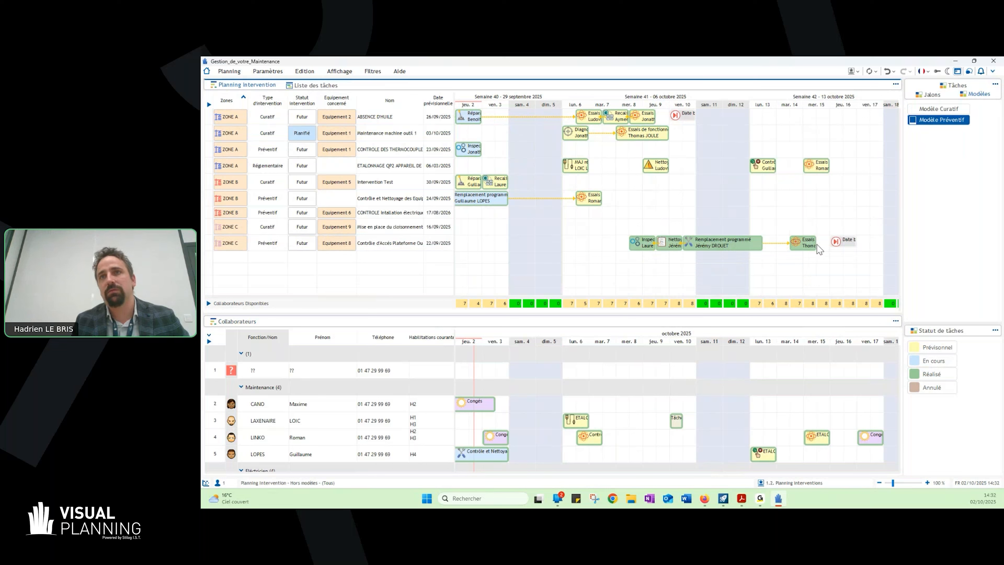
mouse_move(814, 242)
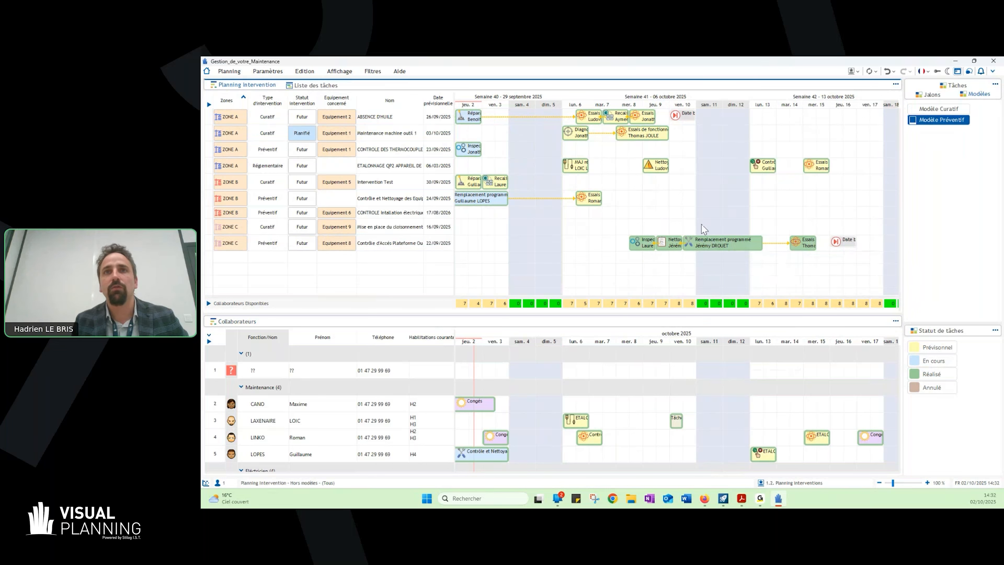
mouse_move(657, 244)
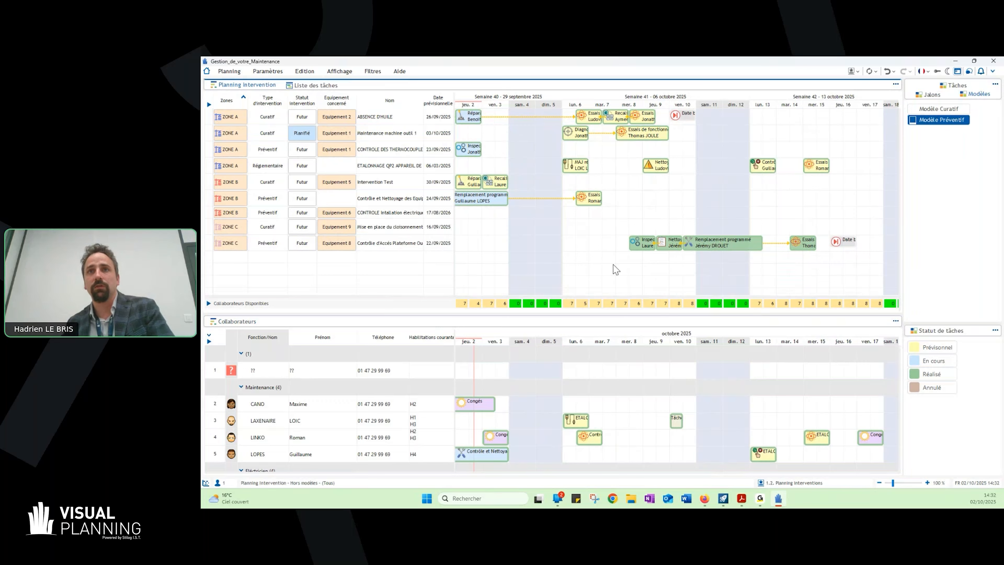
- Copy the "Modèle Curatif" tasks onto "Mise en place du cloisonnement" from Monday 6 October, starting with the first task and accepting all double assignments
click(964, 86)
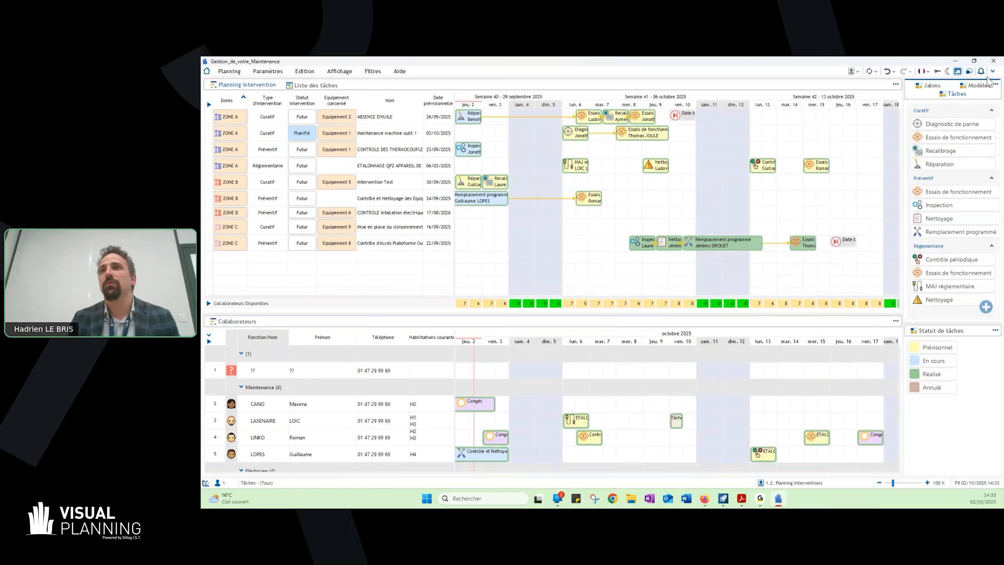
click(981, 85)
drag(959, 109, 575, 224)
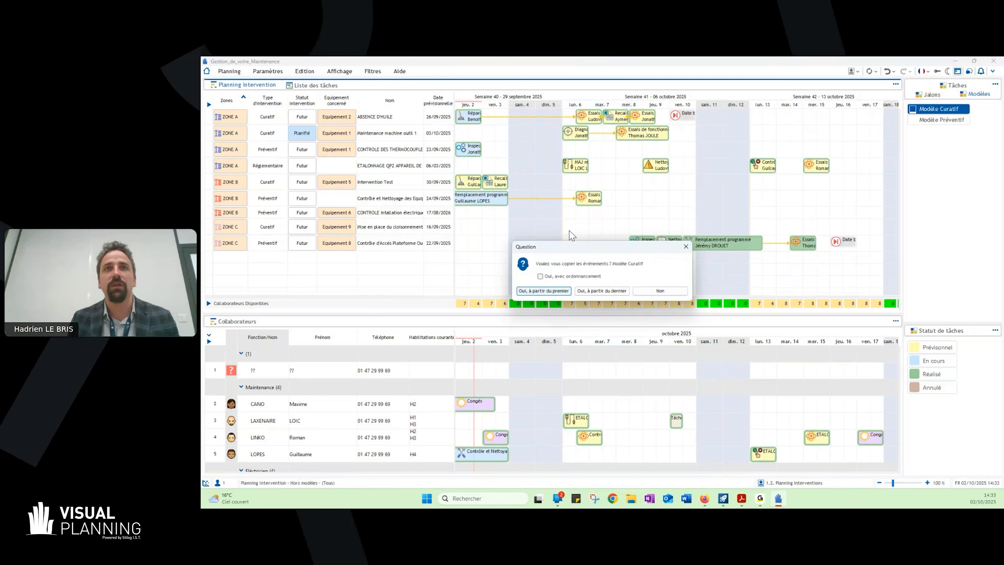
click(556, 291)
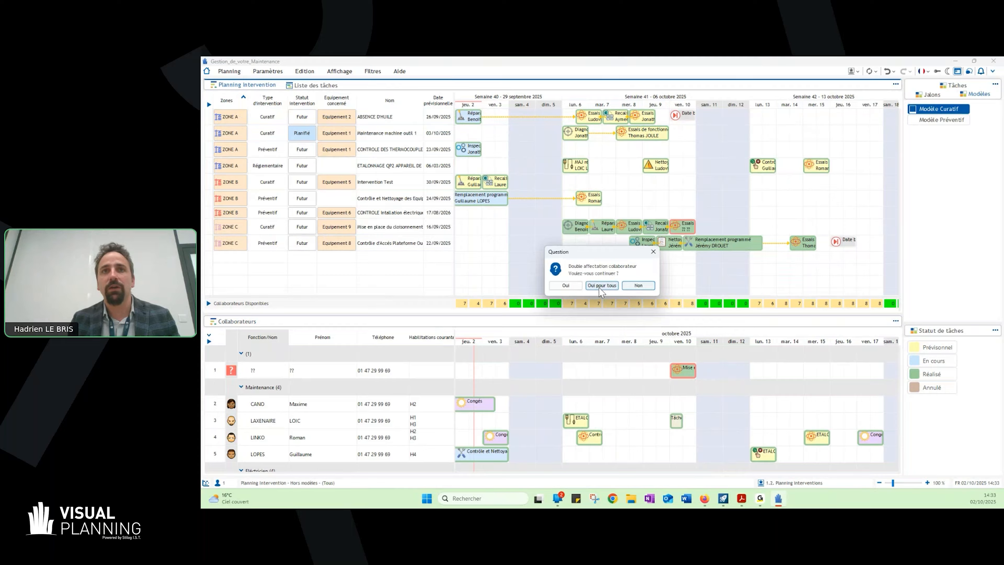
click(603, 285)
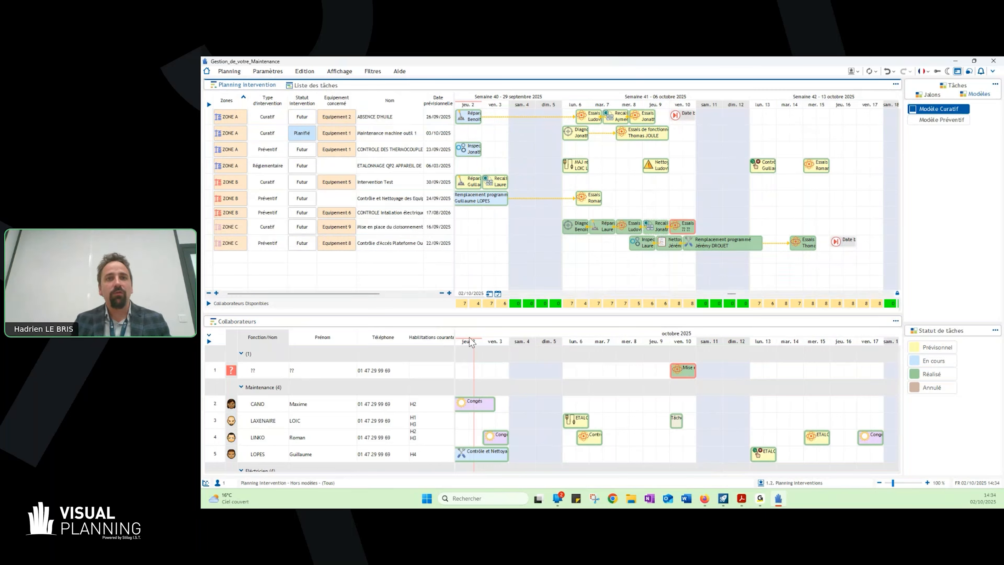
- Reassign the 9 October Recalibrage task of "Mise en place du cloisonnement" from the double-booked Électricien to the first listed Ingénieur qualified H1 and H2
scroll(377, 413, down, 1)
scroll(377, 413, down, 1)
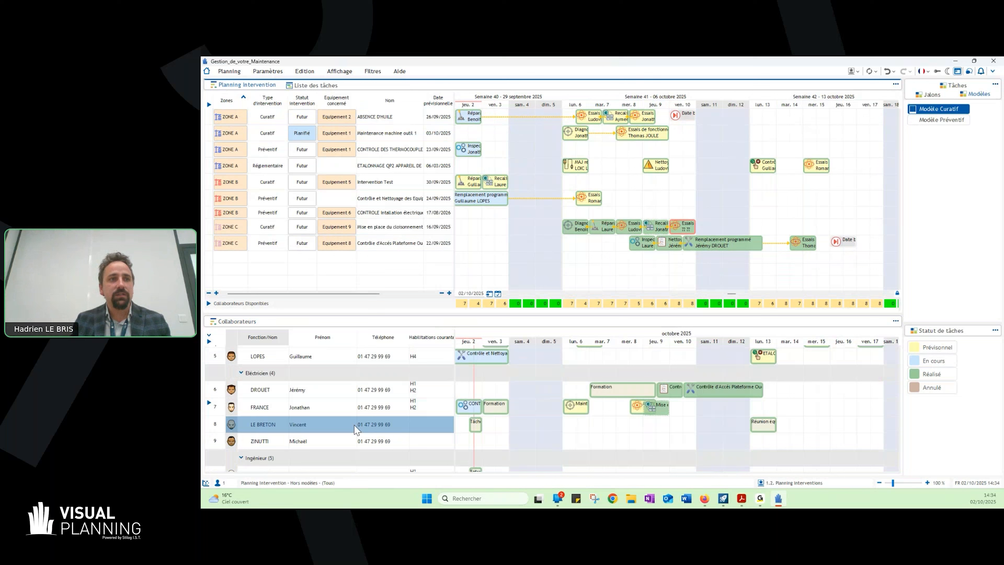
click(210, 402)
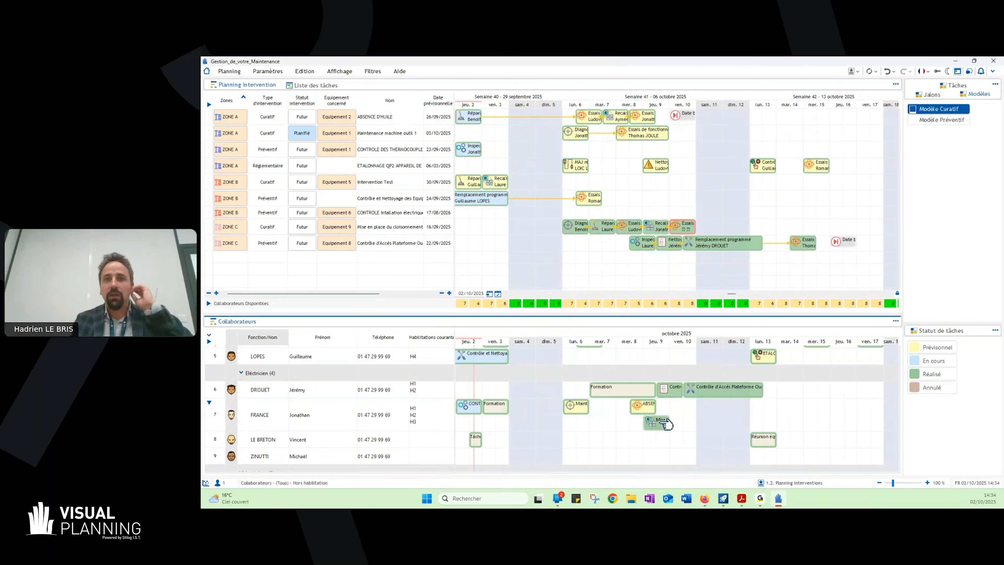
mouse_move(666, 423)
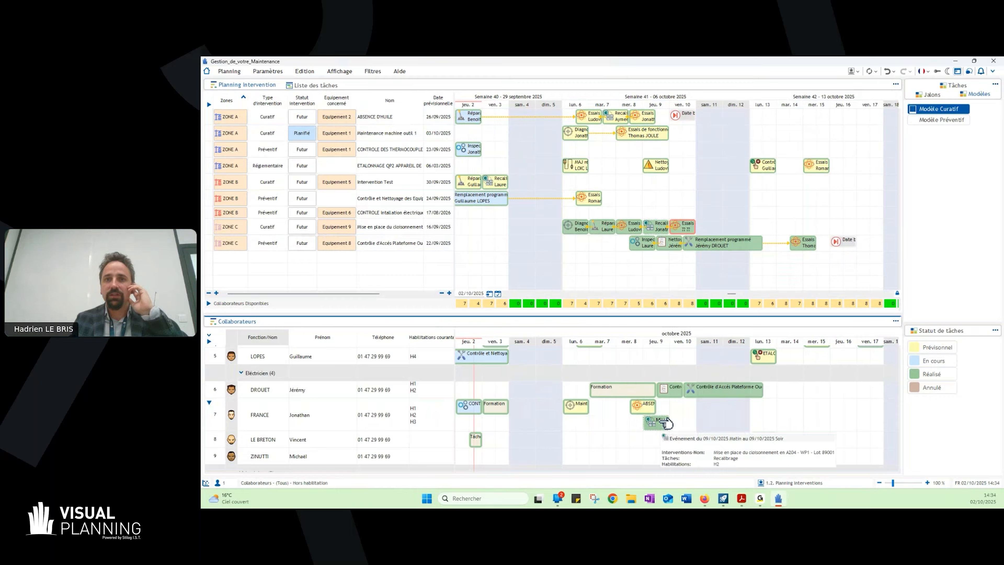
scroll(666, 423, down, 1)
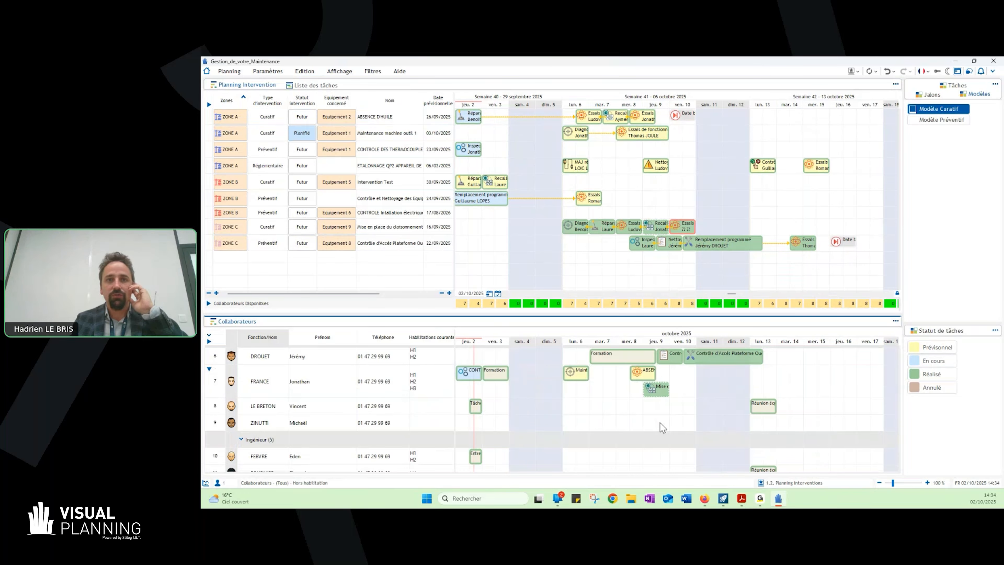
scroll(660, 423, down, 1)
click(660, 356)
click(391, 425)
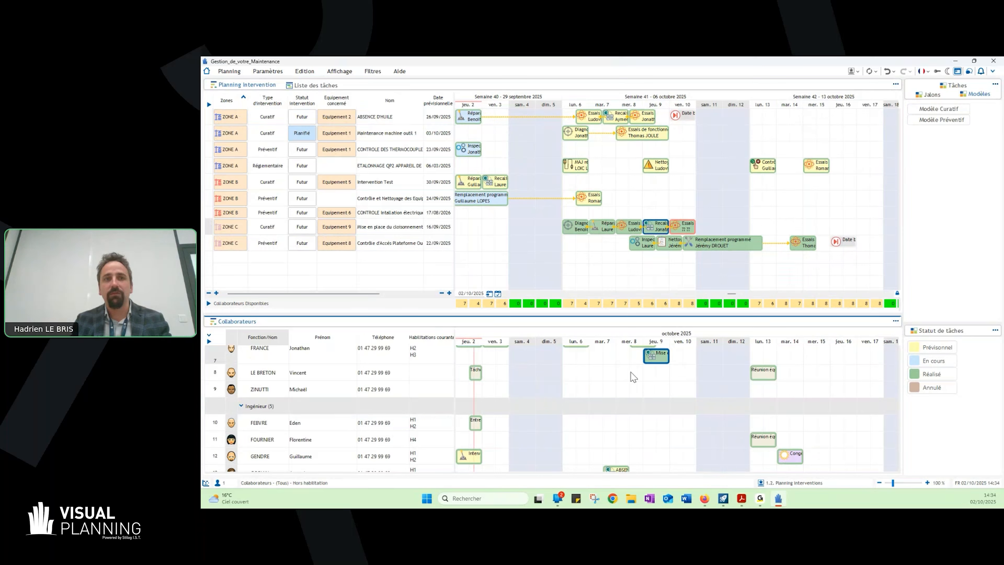
drag(662, 356, 656, 421)
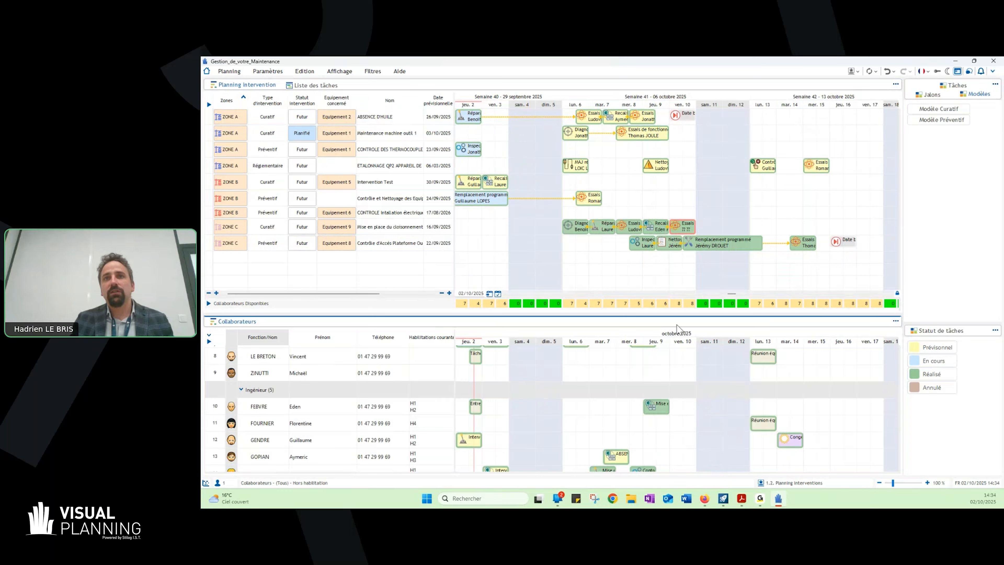
- Assign the last listed Mécanique collaborator from "Habilités & Disponibles" to the unassigned 10 October Essais de fonctionnement task of "Mise en place du cloisonnement"
scroll(652, 366, up, 2)
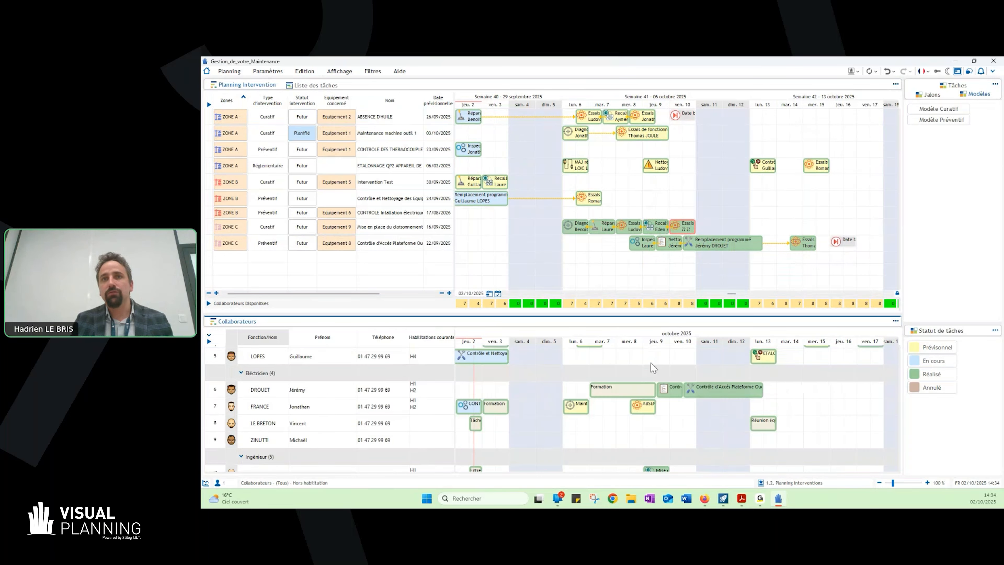
scroll(659, 366, up, 2)
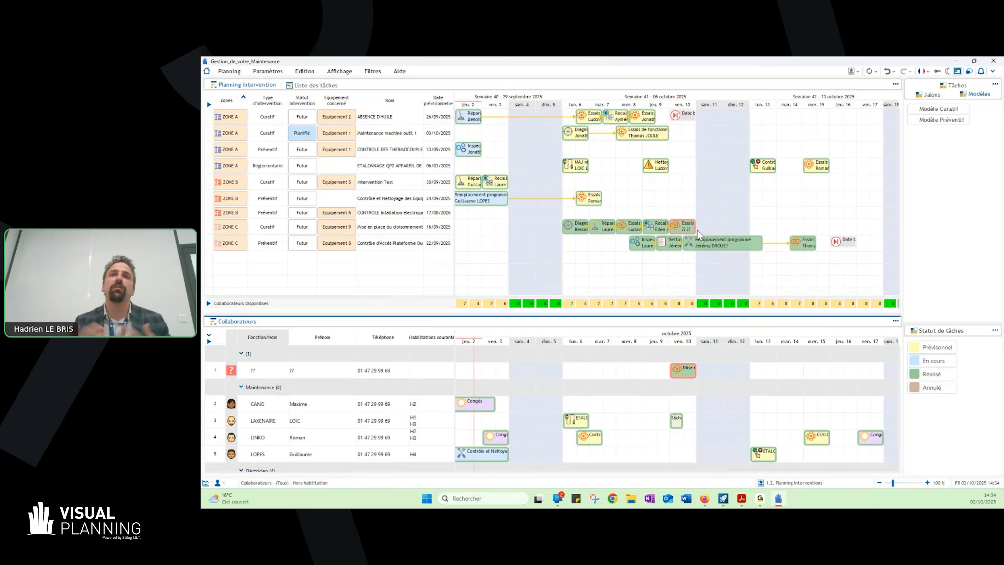
right_click(692, 225)
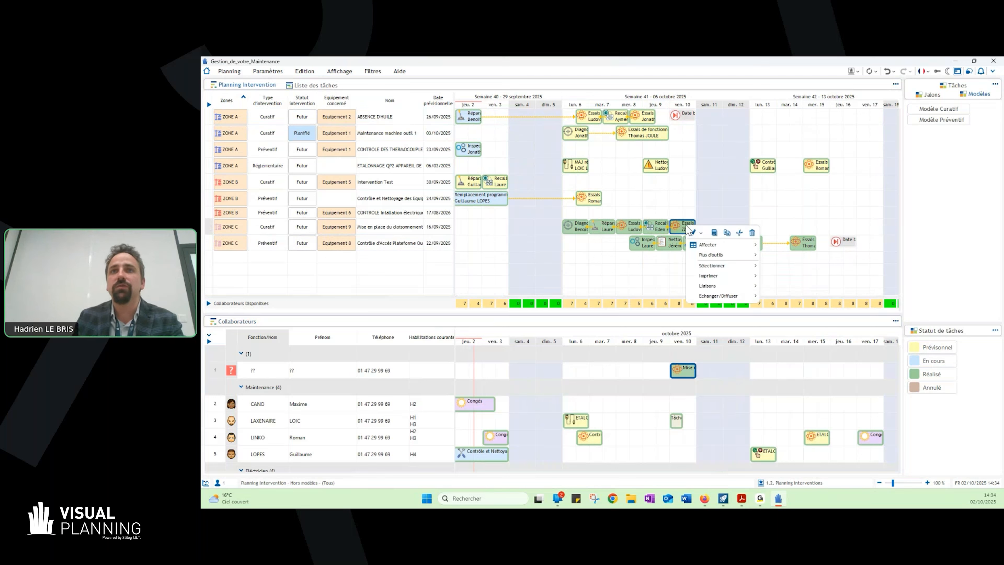
mouse_move(711, 244)
mouse_move(790, 247)
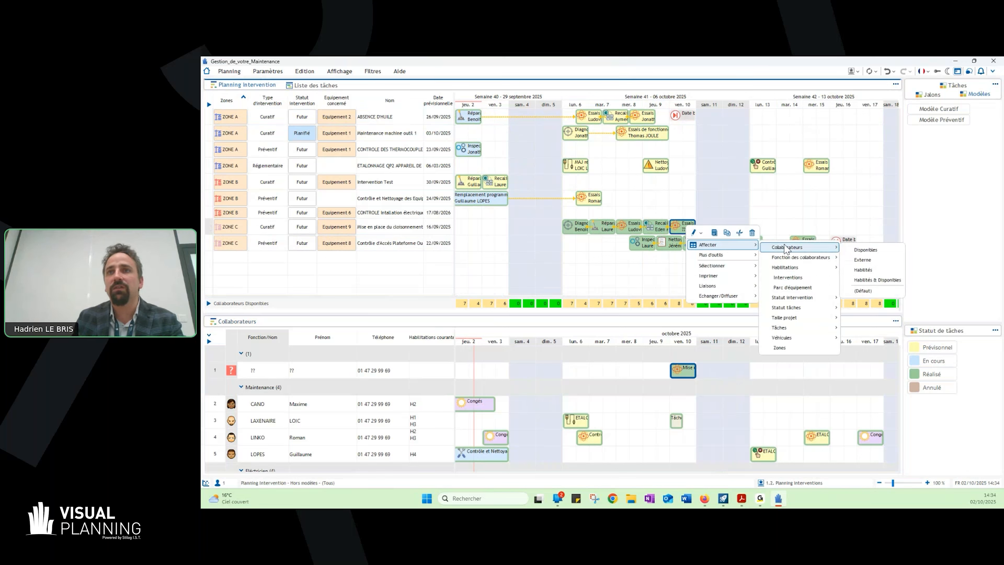
click(876, 280)
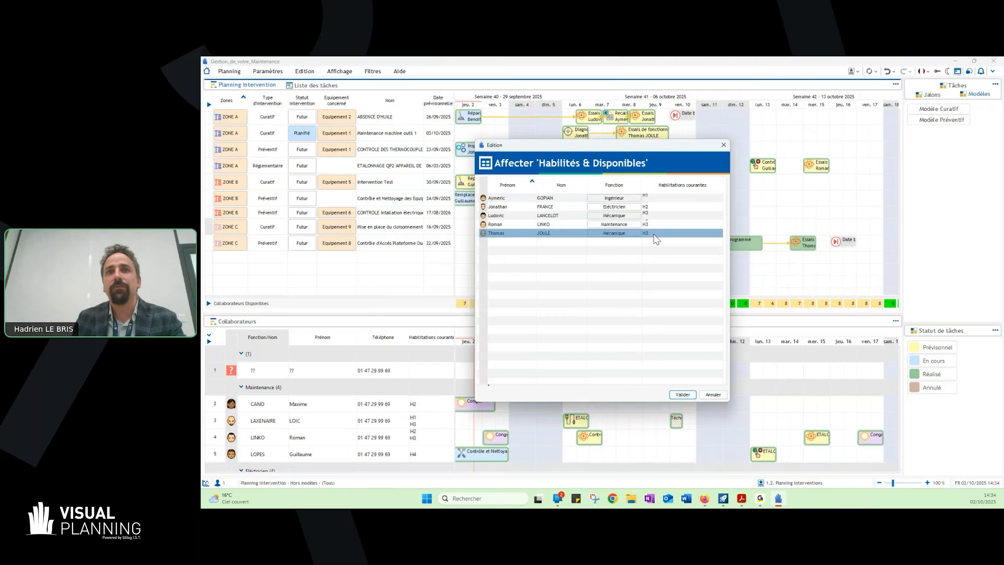
double_click(653, 233)
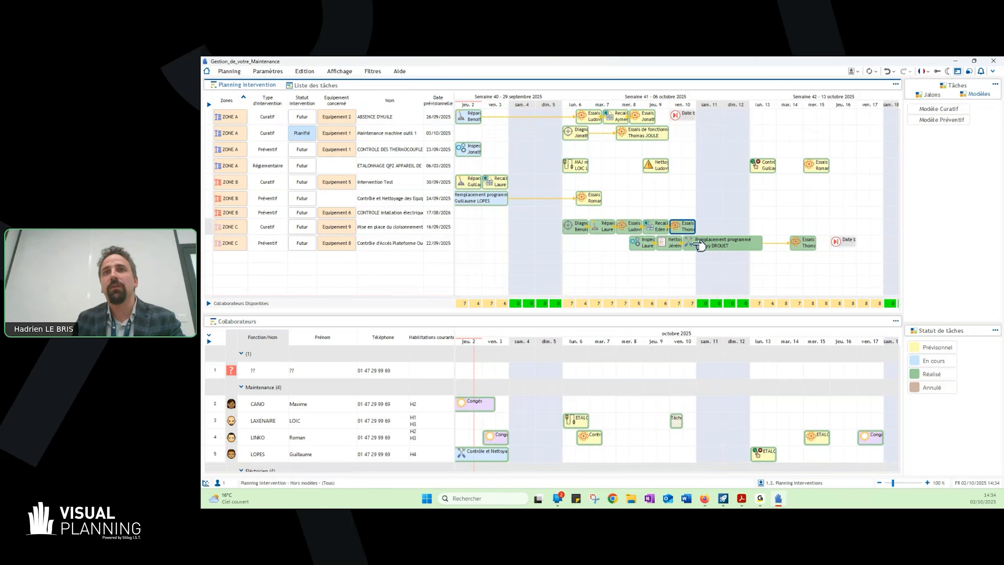
mouse_move(700, 246)
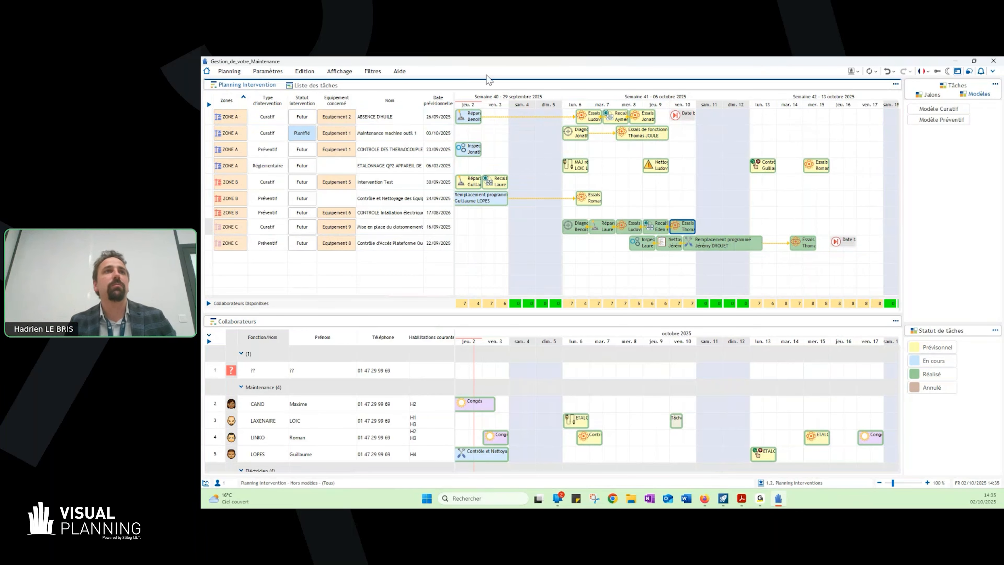
- View the "Liste des tâches" for the period "Aujourd'hui", and return its period filter to "Cette semaine"
click(327, 88)
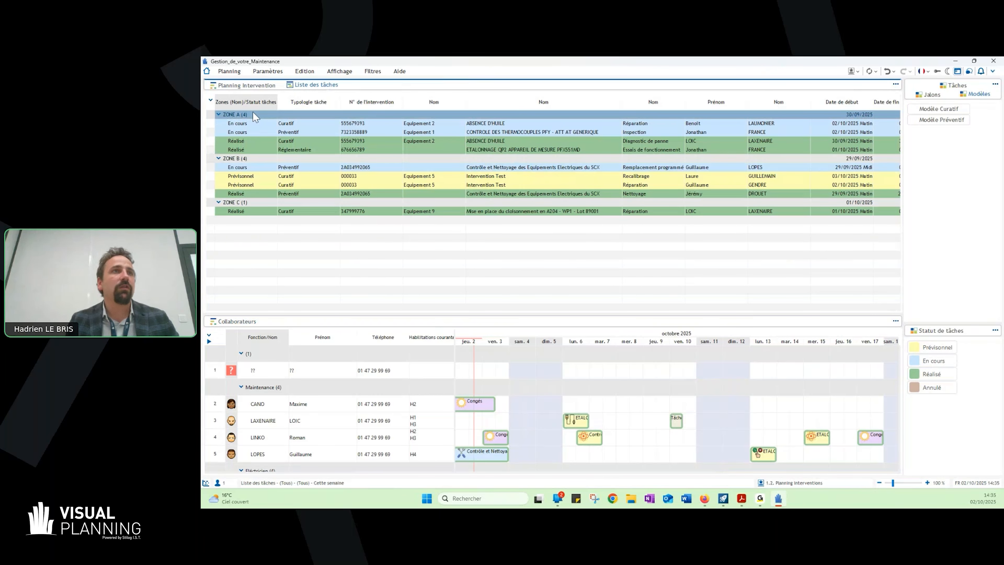
right_click(317, 89)
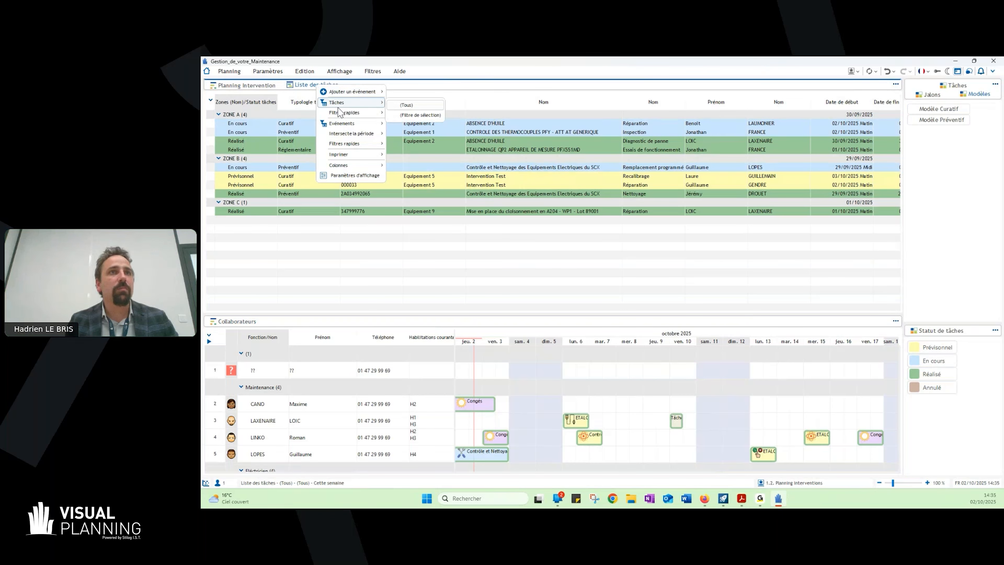
mouse_move(353, 137)
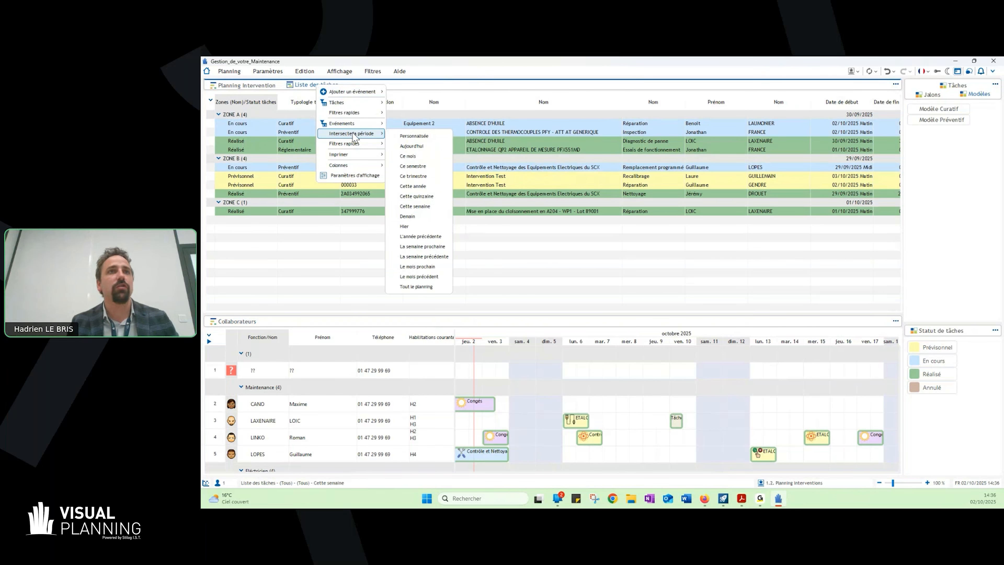
click(411, 146)
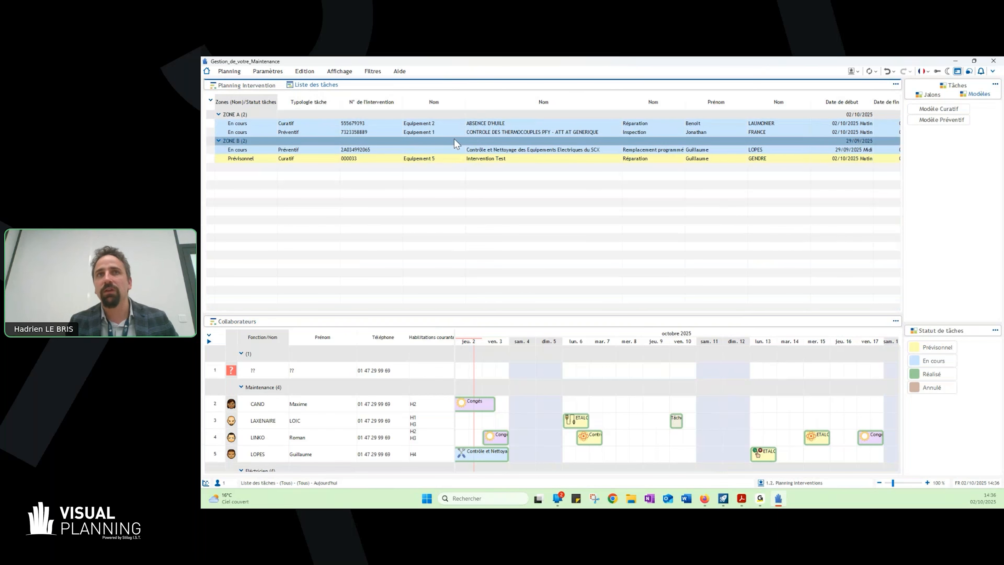
right_click(309, 85)
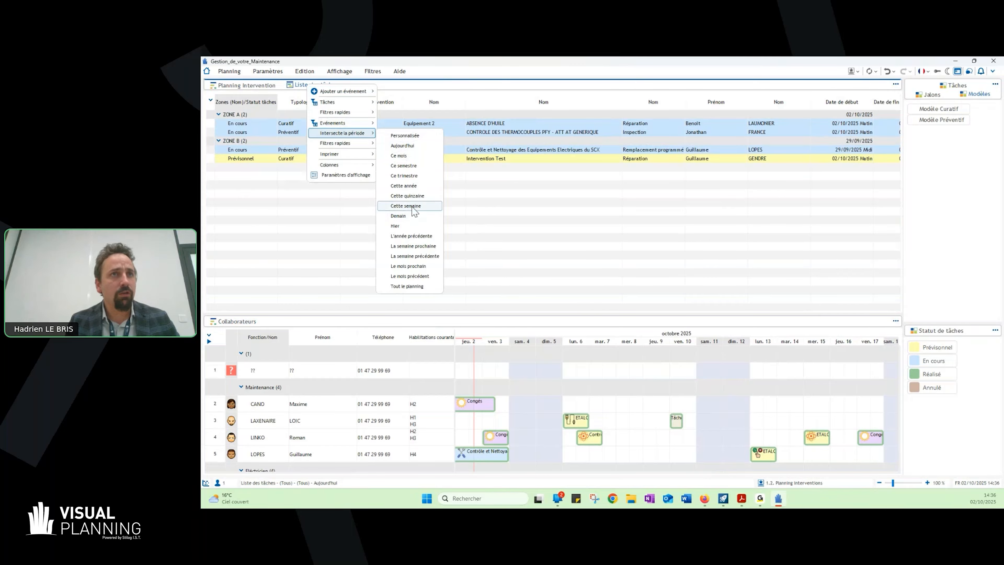
click(411, 206)
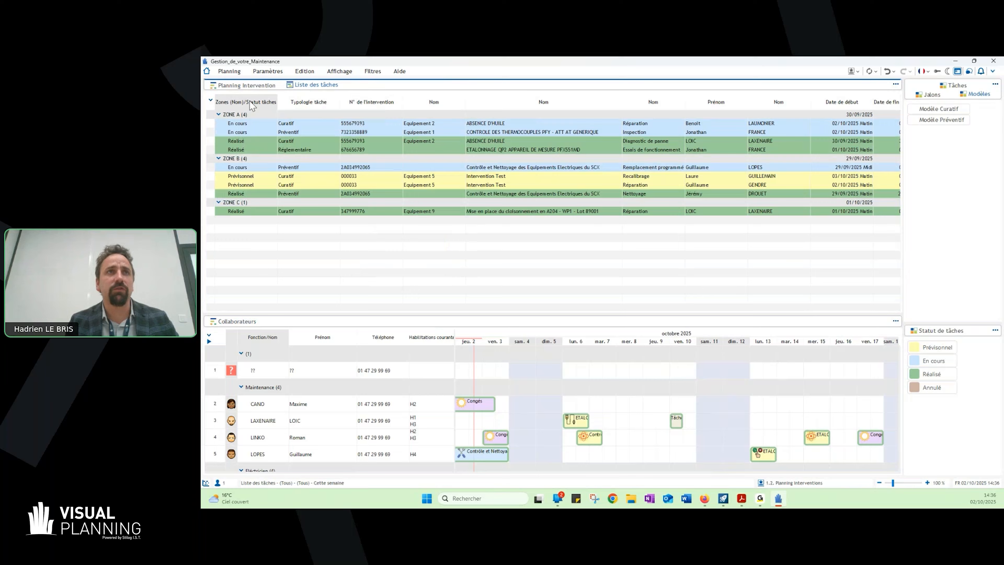
- Open the Kanban view and limit its tasks to those intersecting the period "Aujourd'hui"
click(240, 88)
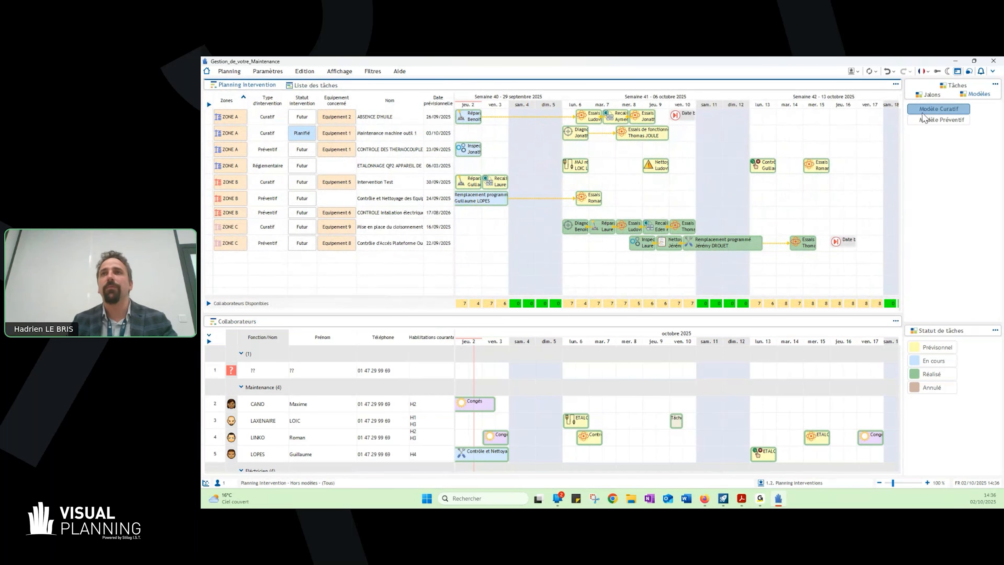
click(852, 72)
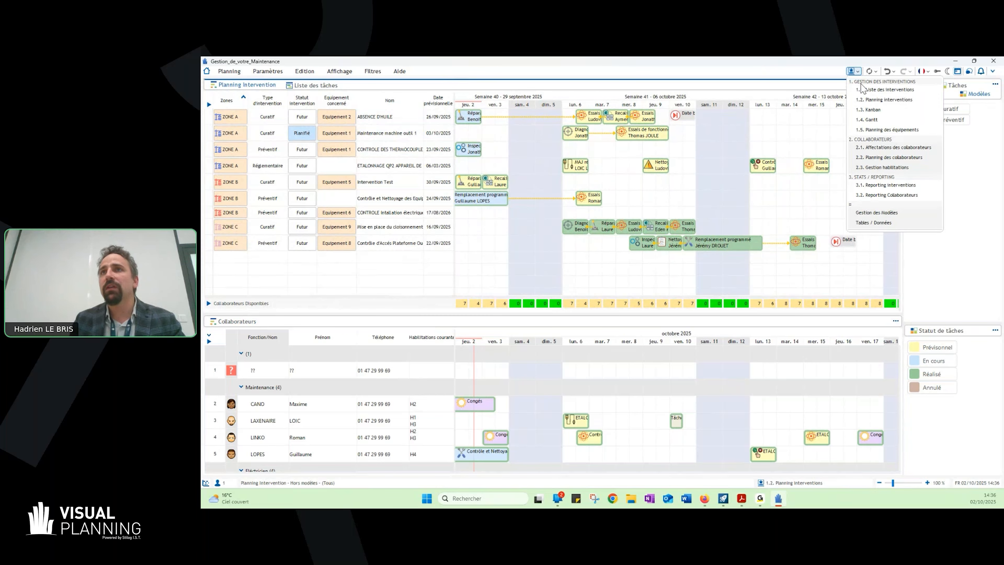
click(877, 111)
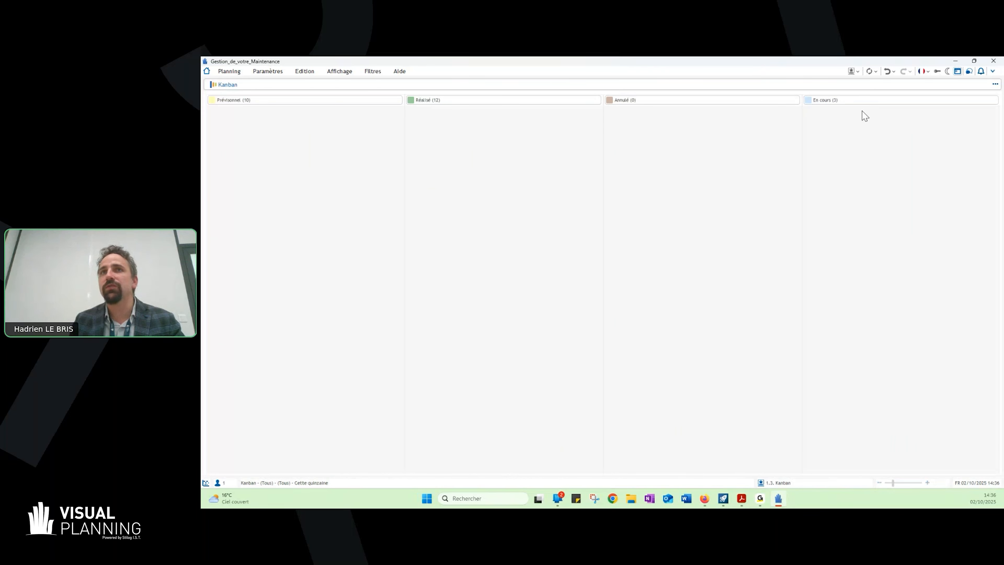
right_click(320, 89)
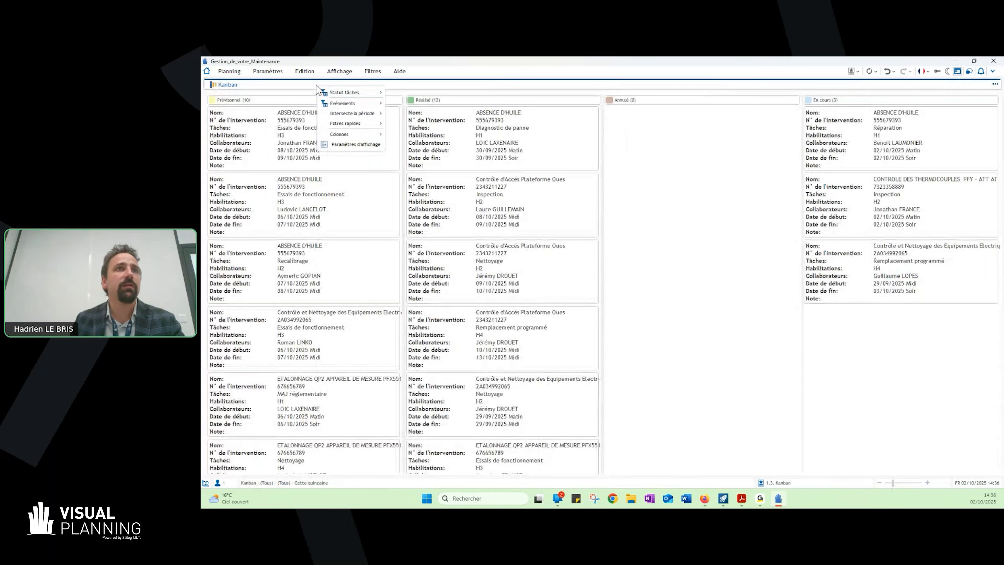
mouse_move(356, 114)
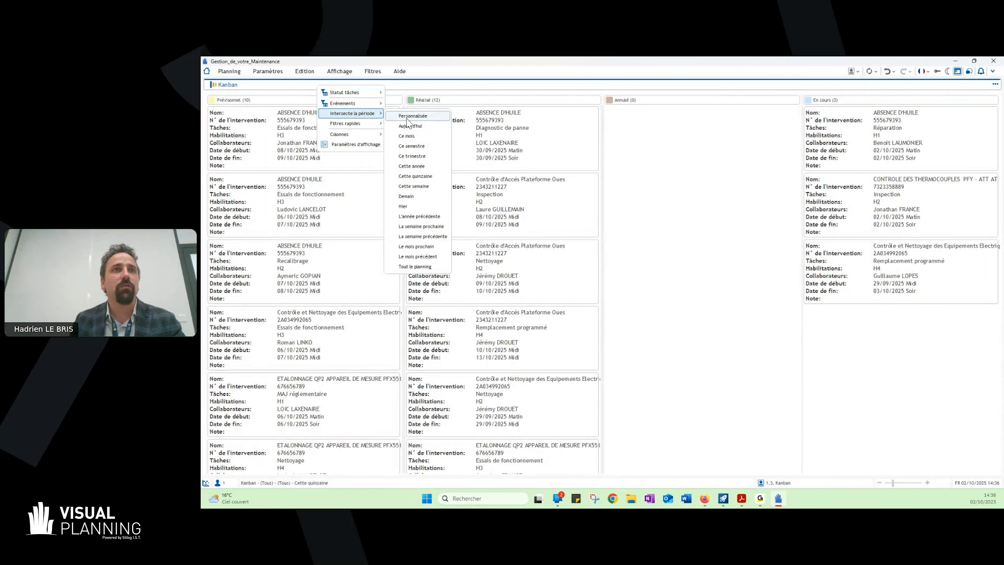
click(409, 126)
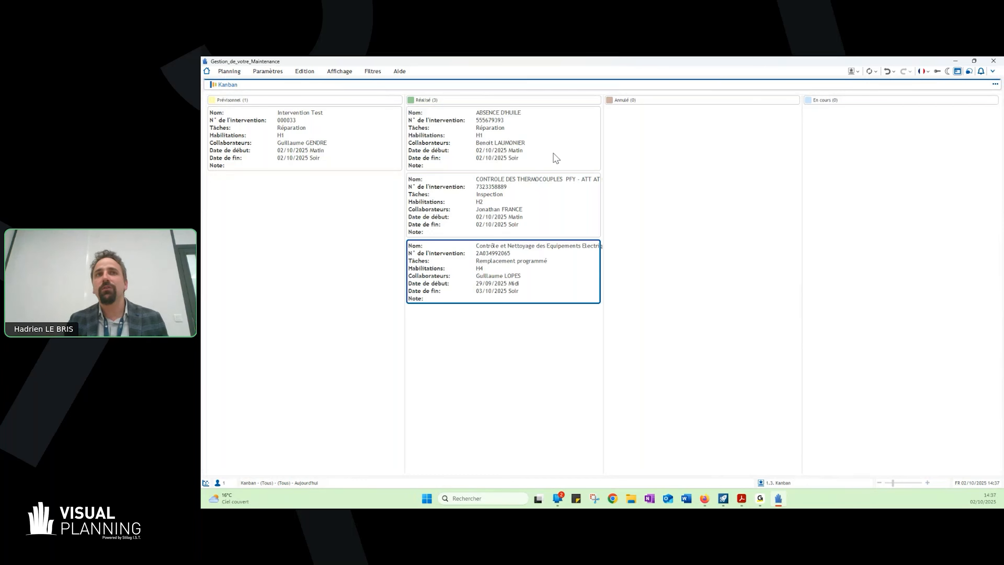
- Return from the Kanban to the "Planning interventions" view
click(856, 75)
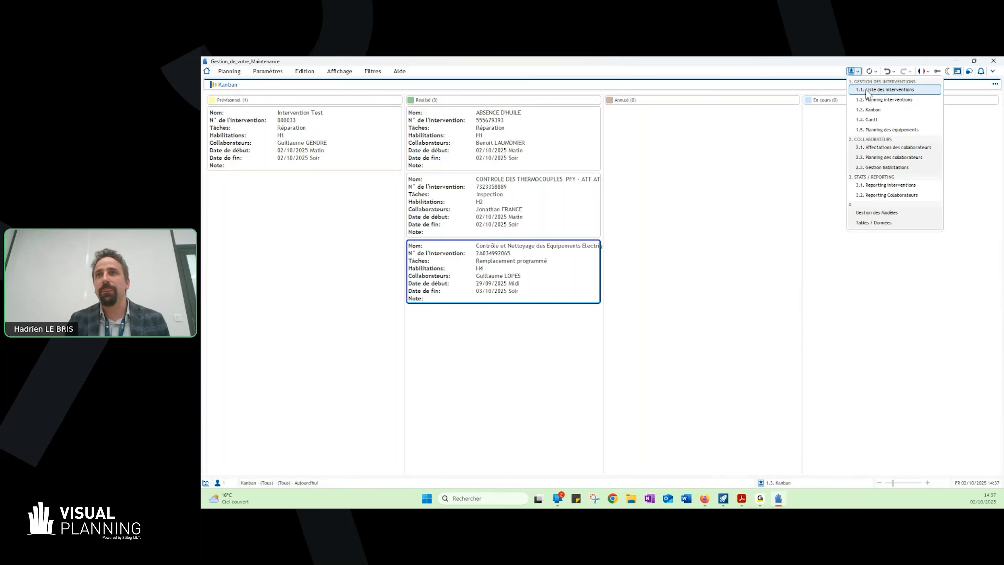
click(869, 97)
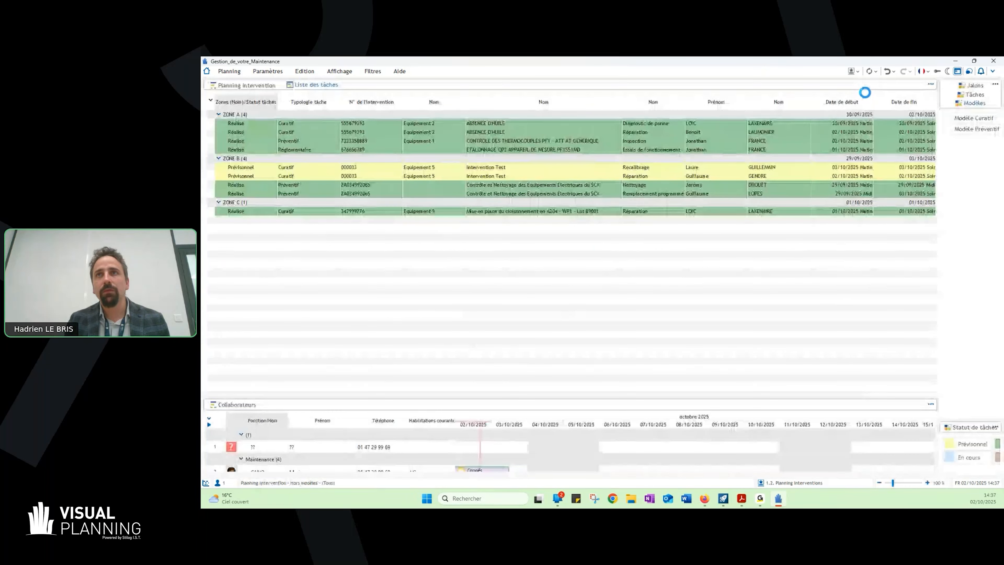
click(854, 72)
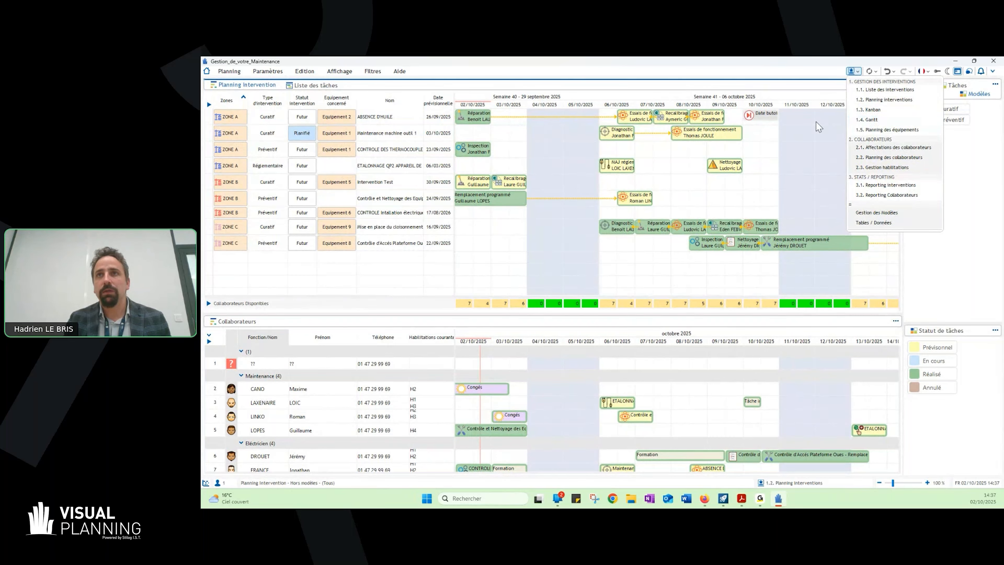
click(675, 172)
click(300, 133)
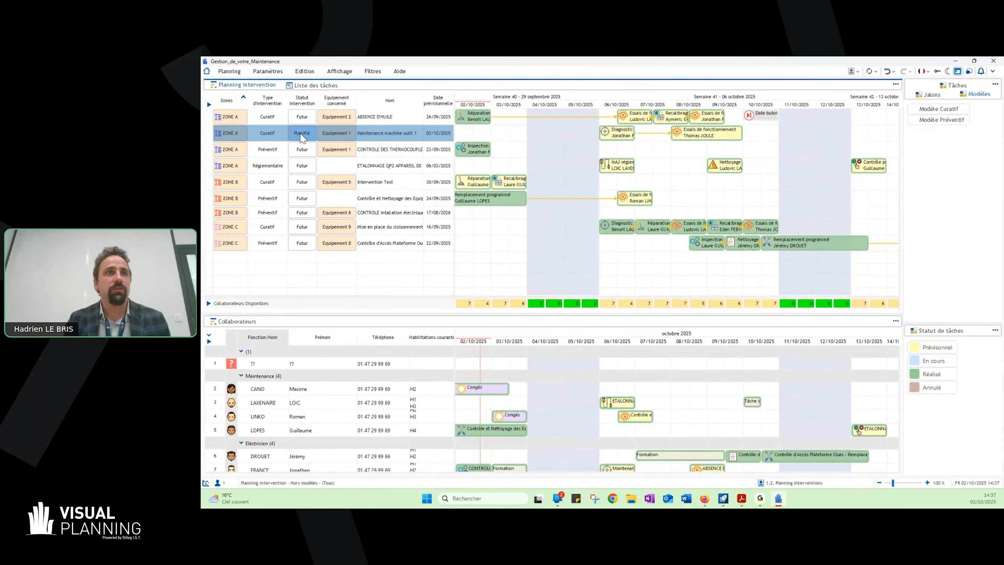
- Set the intervention status of "Mise en place du cloisonnement" in ZONE C to "Terminé" and validate its record
double_click(318, 227)
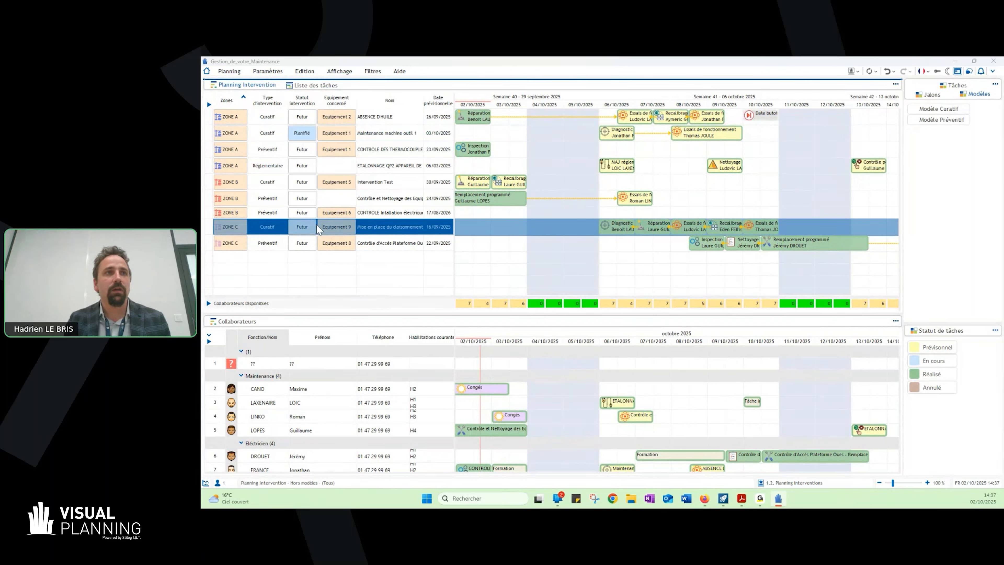
click(493, 257)
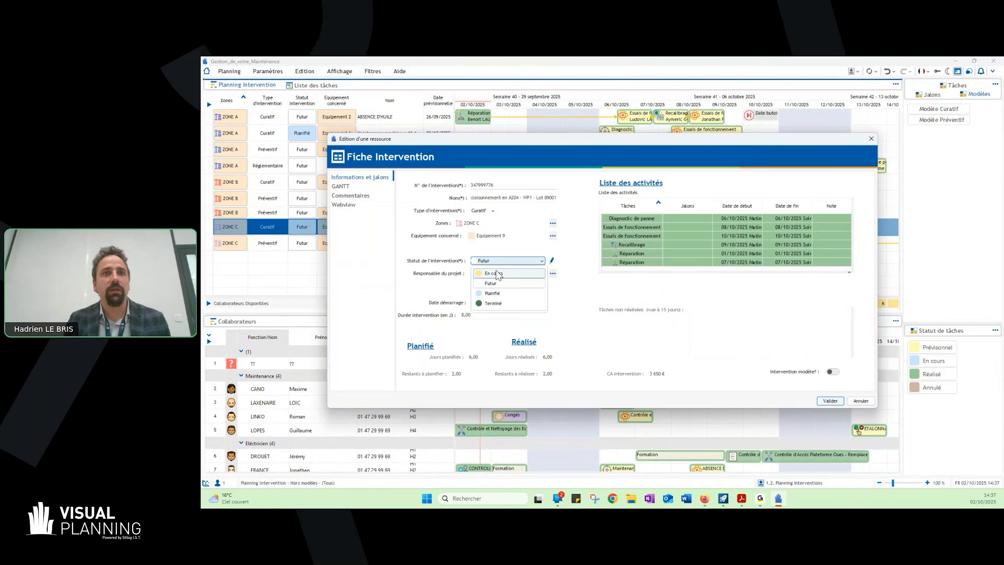
click(504, 305)
click(830, 401)
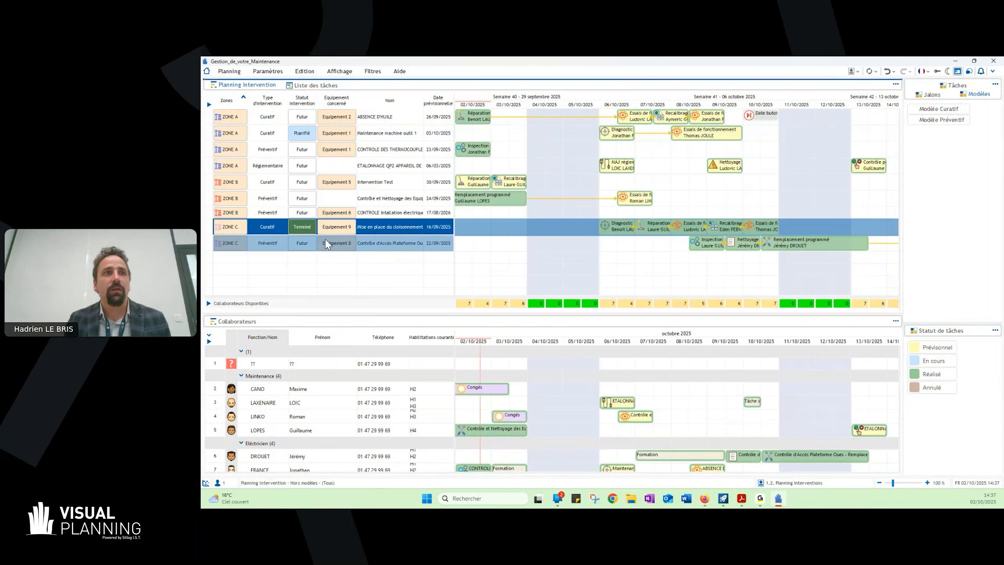
click(336, 287)
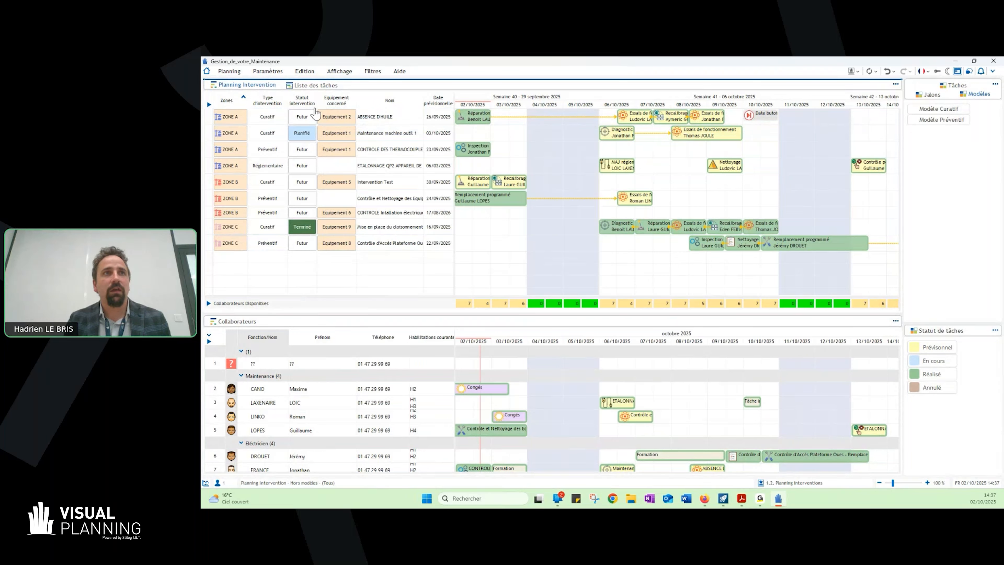
- Filter the interventions in "Planning Intervention" with the saved filter "Statut - Ouvert"
right_click(264, 97)
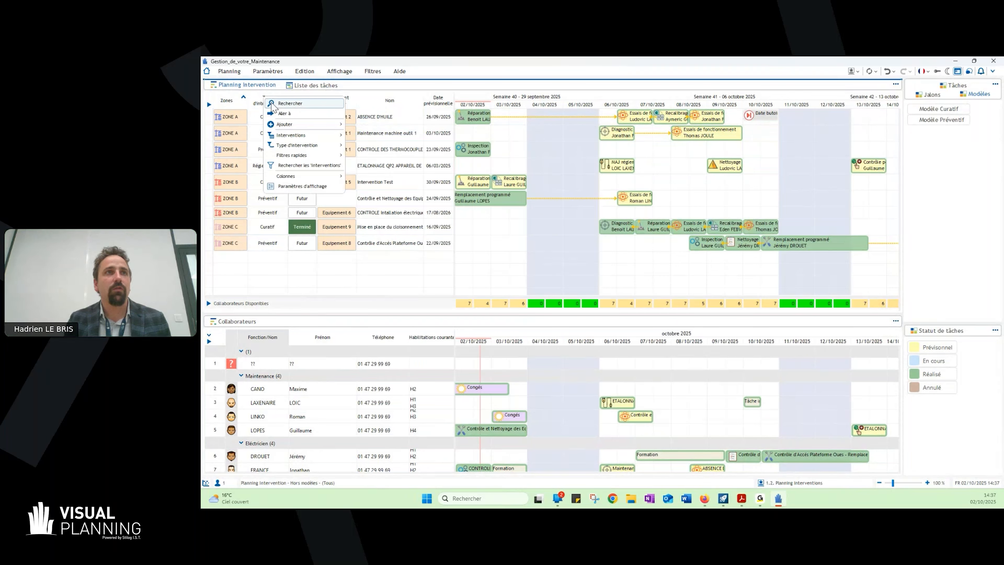
mouse_move(329, 139)
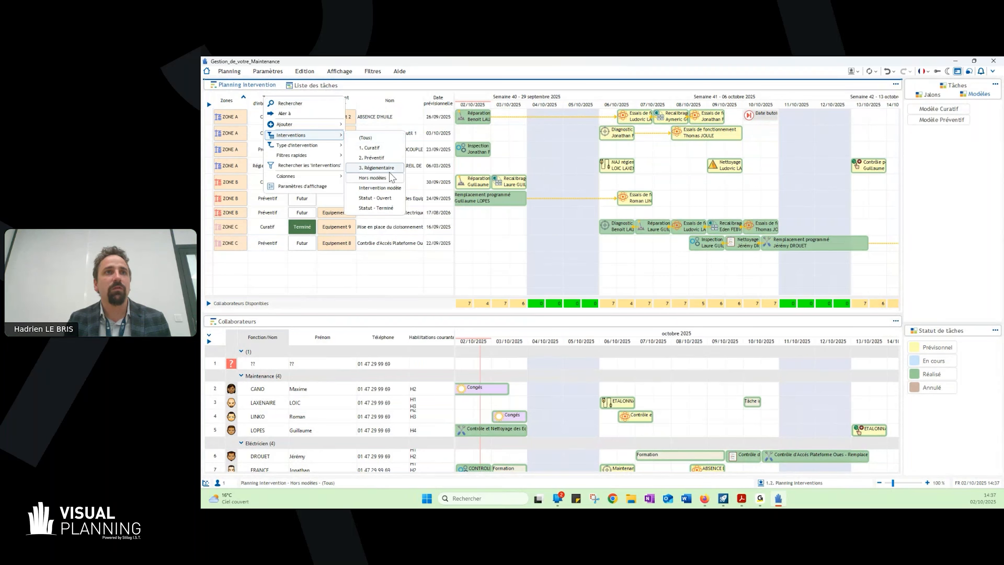
click(396, 200)
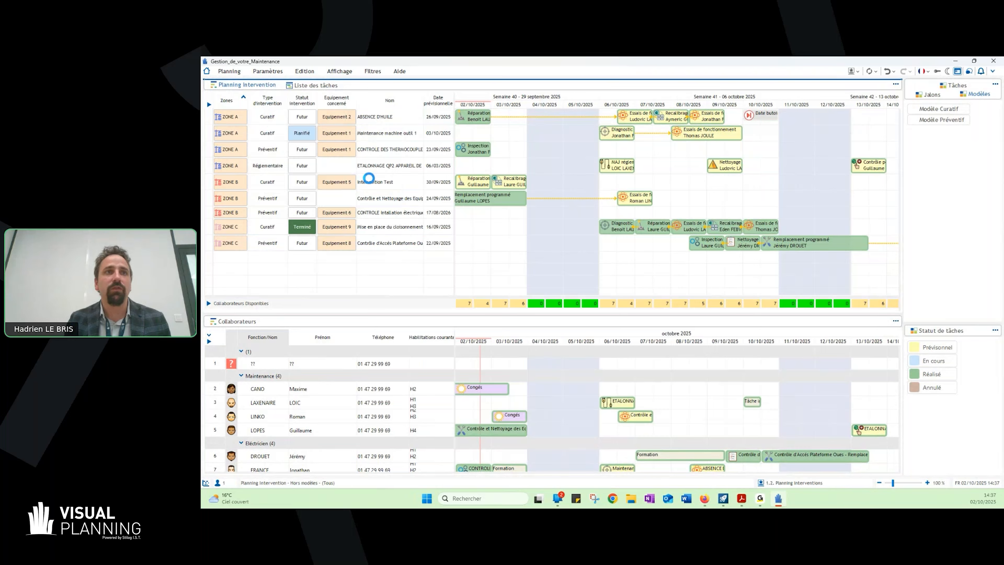
click(356, 161)
click(298, 228)
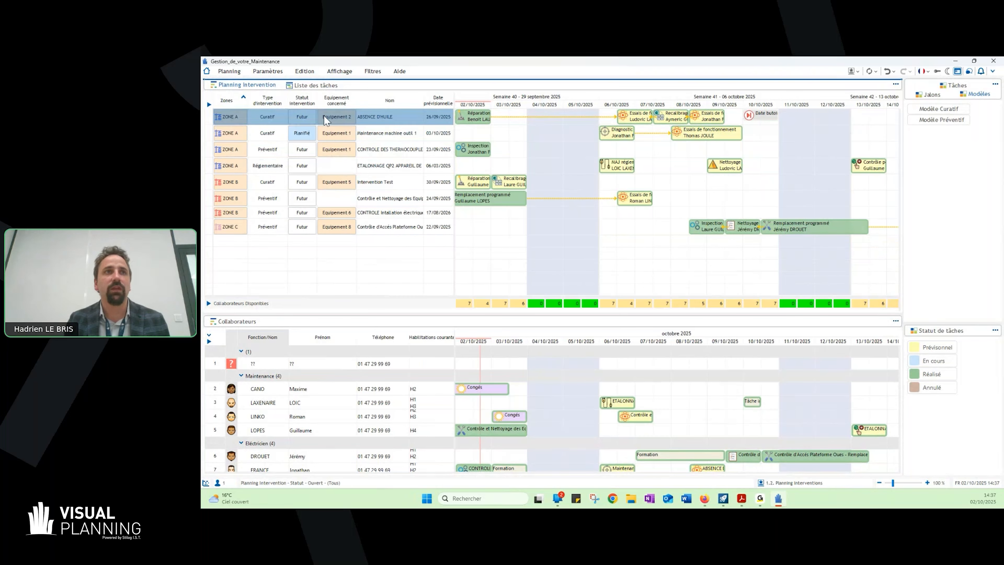
- View the interventions under the filter "Statut - Terminé", and return the filter to "Statut - Ouvert"
right_click(298, 102)
mouse_move(324, 138)
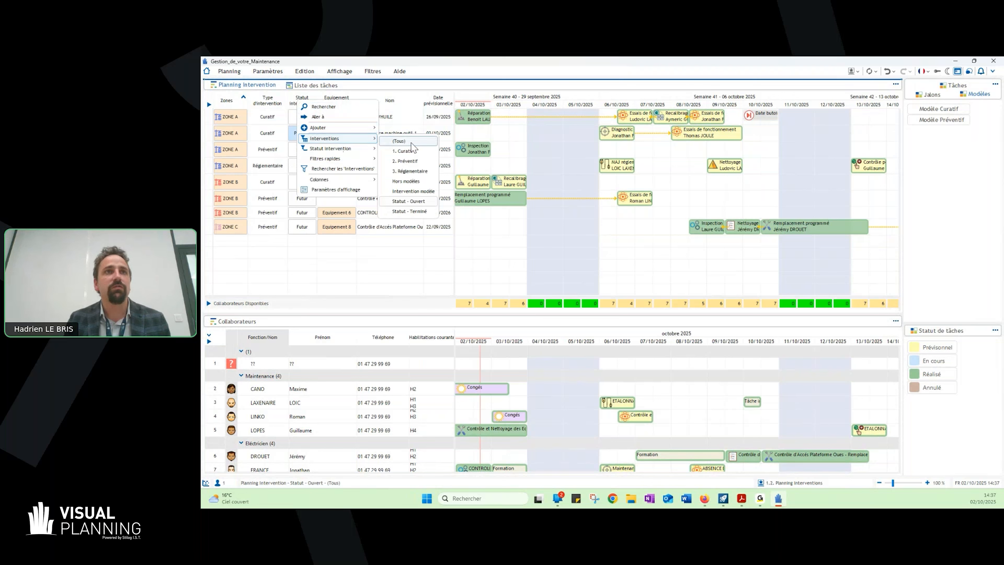
click(420, 211)
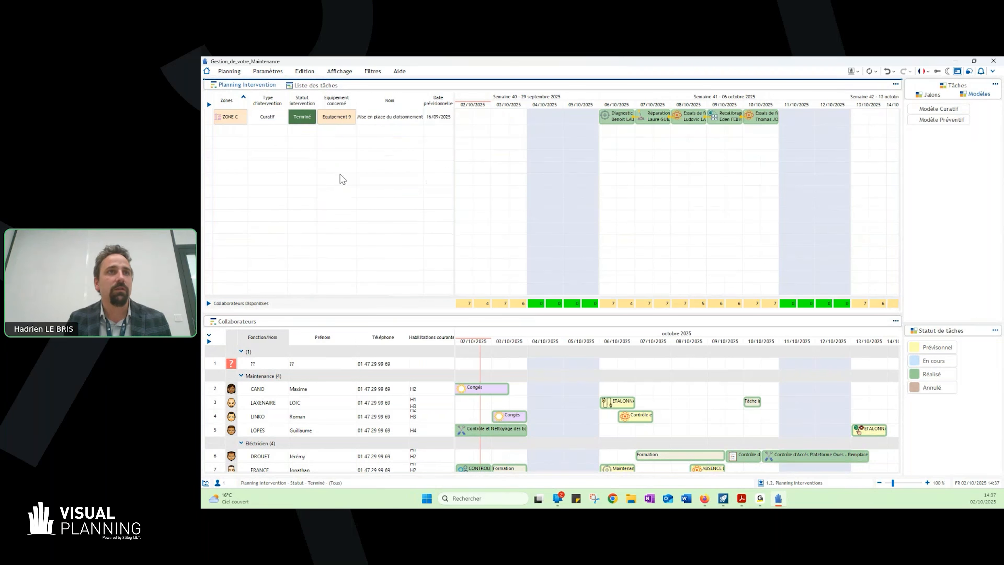
right_click(287, 96)
mouse_move(328, 134)
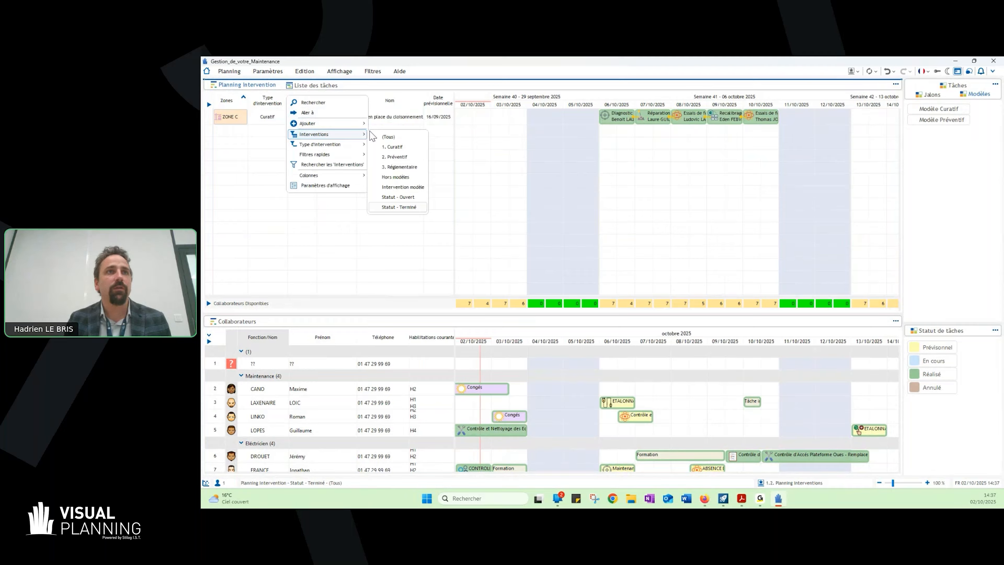
click(407, 197)
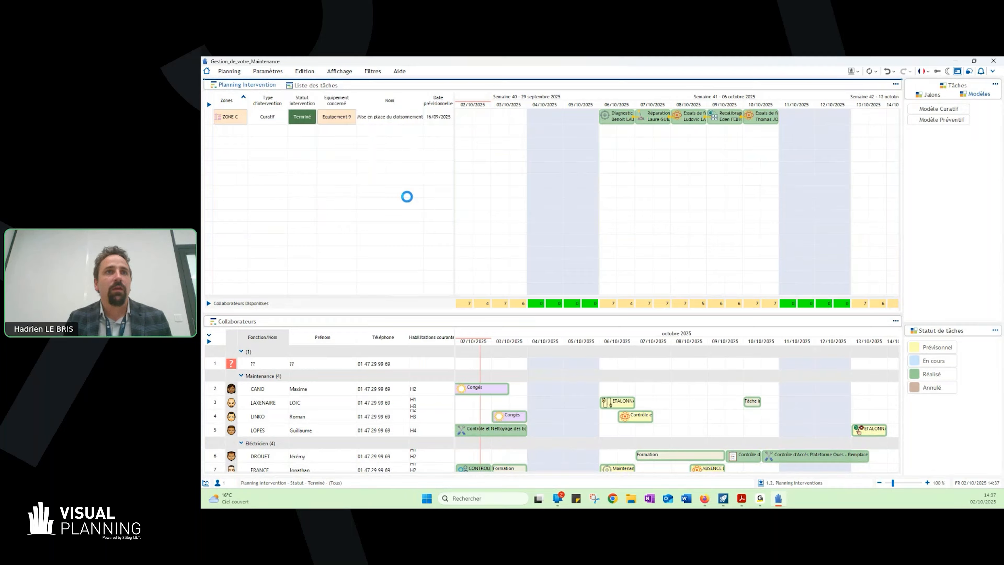
- Filter the open interventions by "Responsable Intervention", choosing the second collaborator listed under "Bureau d'études", and collapse the filter options
click(376, 75)
click(992, 71)
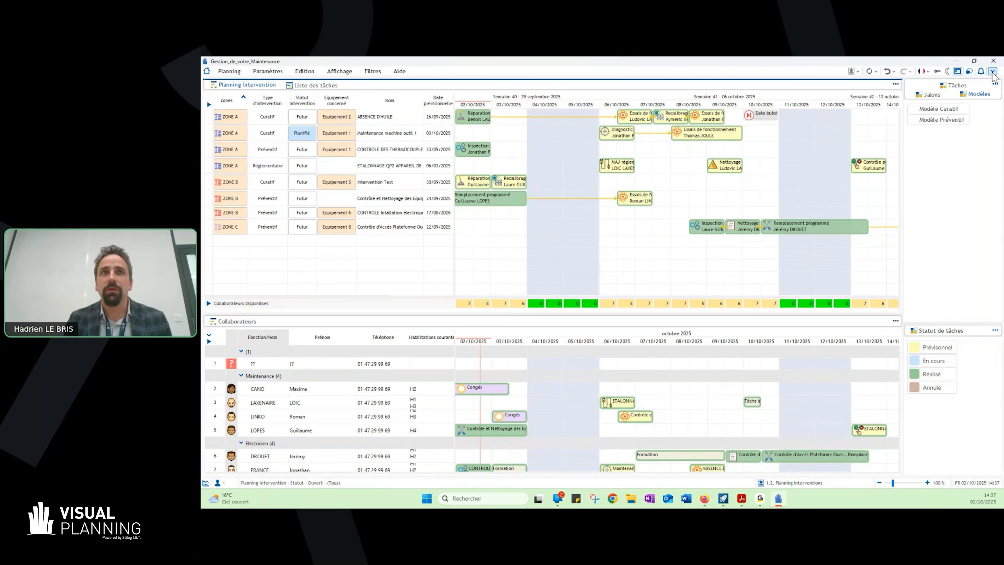
click(992, 72)
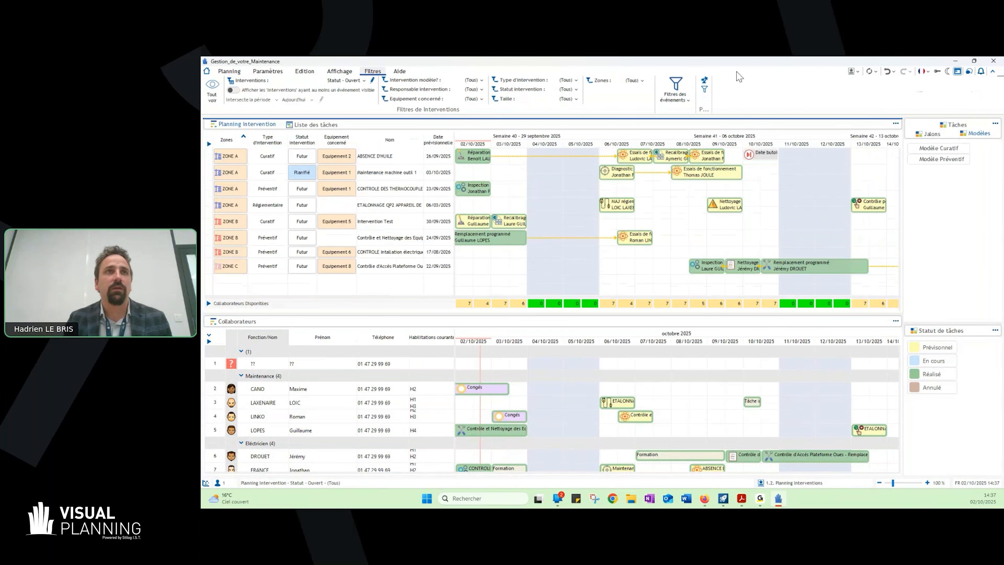
click(474, 100)
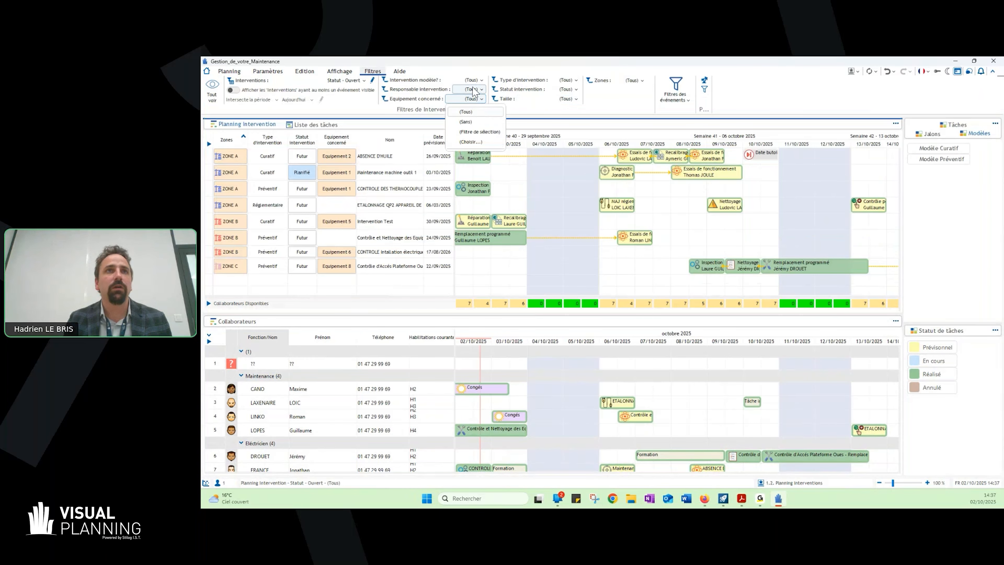
click(473, 90)
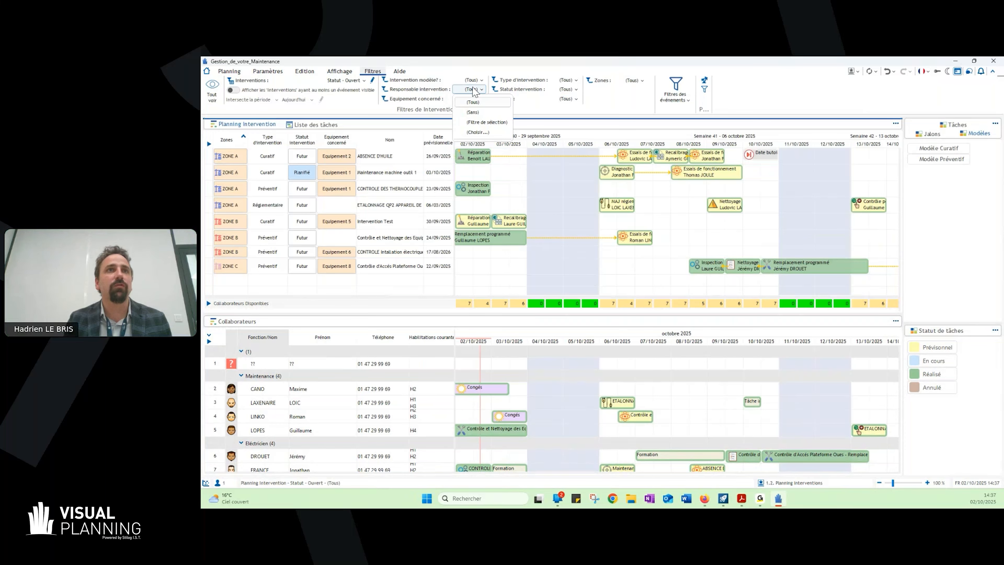
click(487, 133)
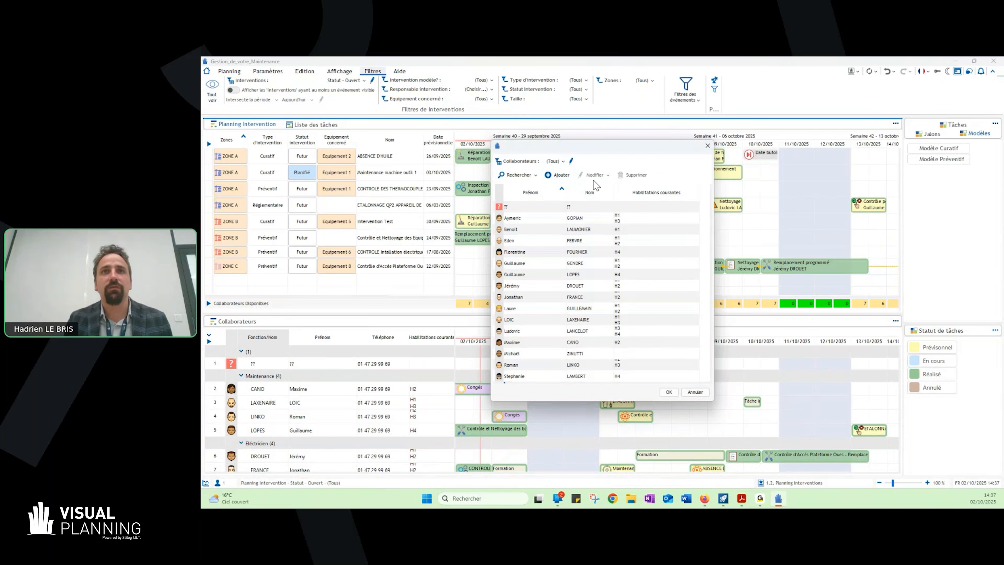
click(555, 161)
click(565, 188)
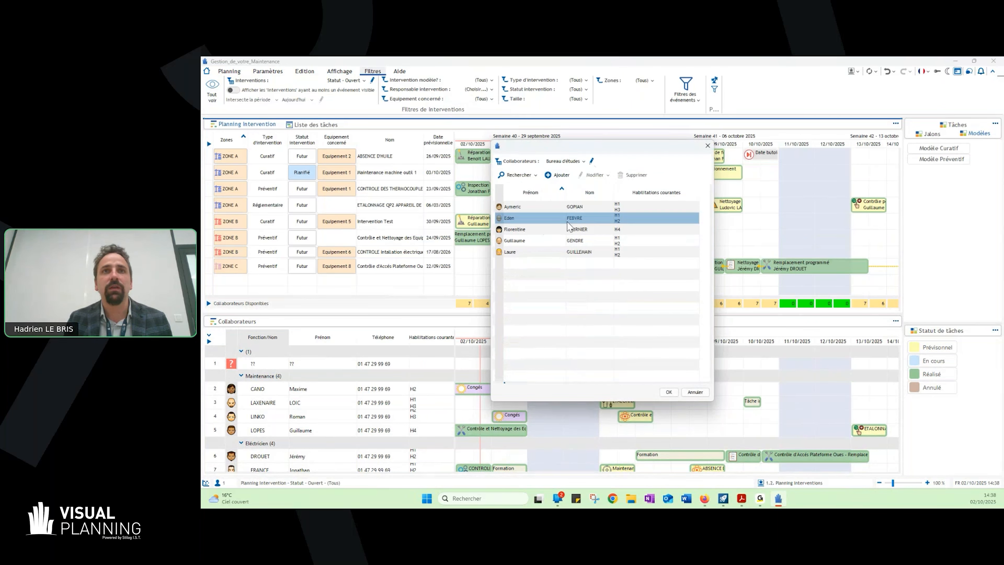
click(554, 217)
double_click(553, 218)
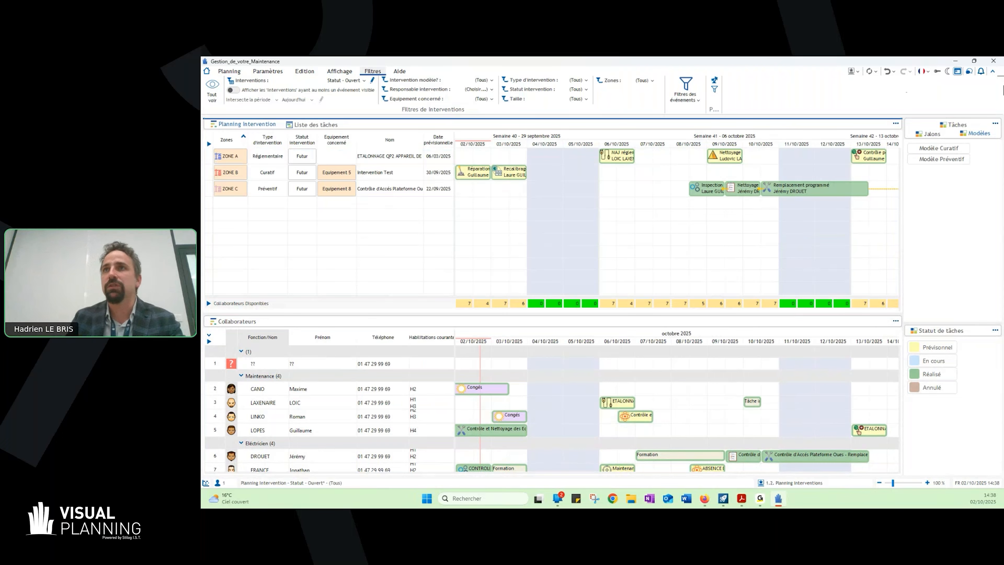
click(993, 71)
- Open the Gantt view and examine the project timelines of several interventions, ending with "ETALONNAGE QP2 APPAREIL DE MESURE" in May 2025
click(854, 71)
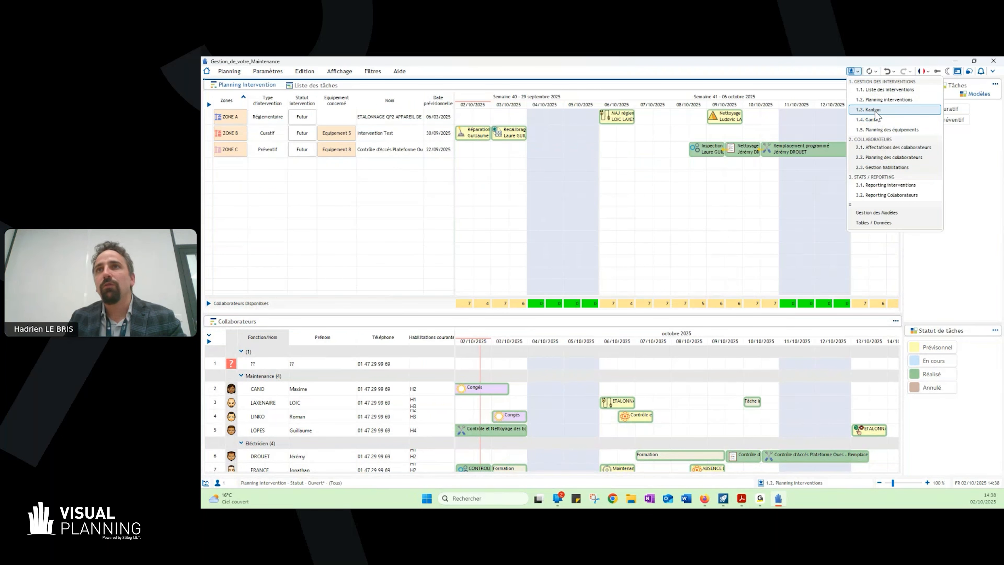
click(877, 121)
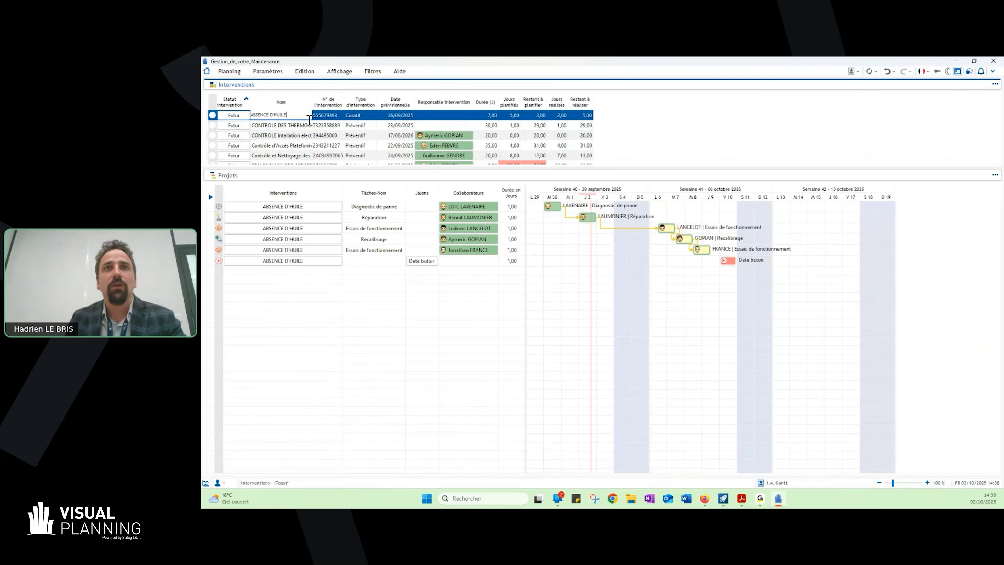
click(311, 125)
click(321, 146)
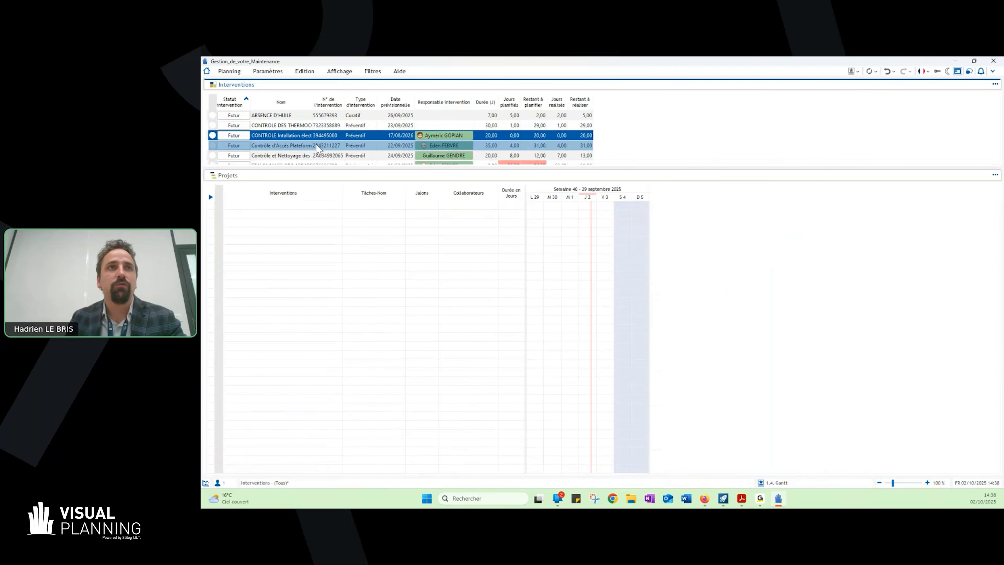
scroll(321, 149, down, 1)
click(321, 127)
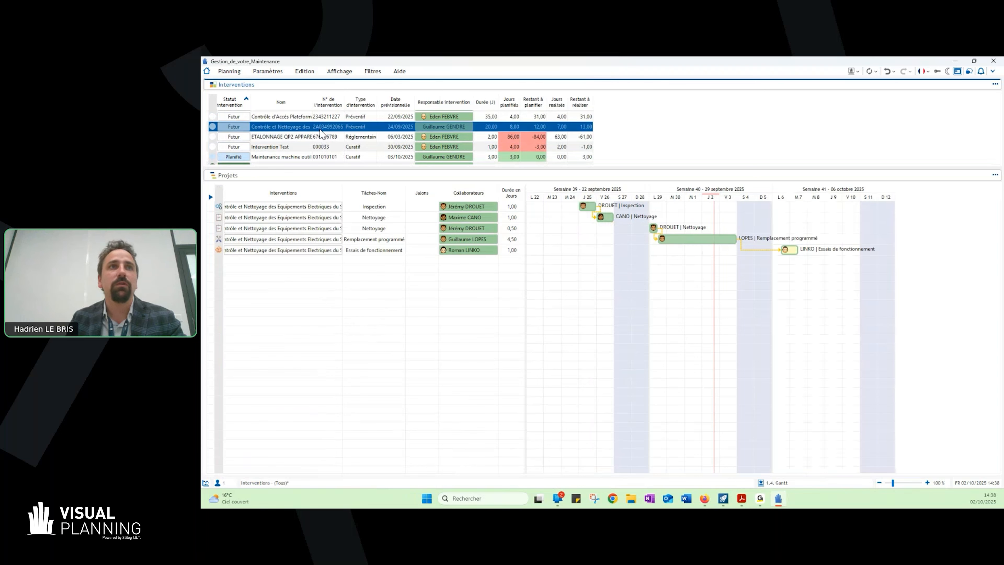
click(321, 136)
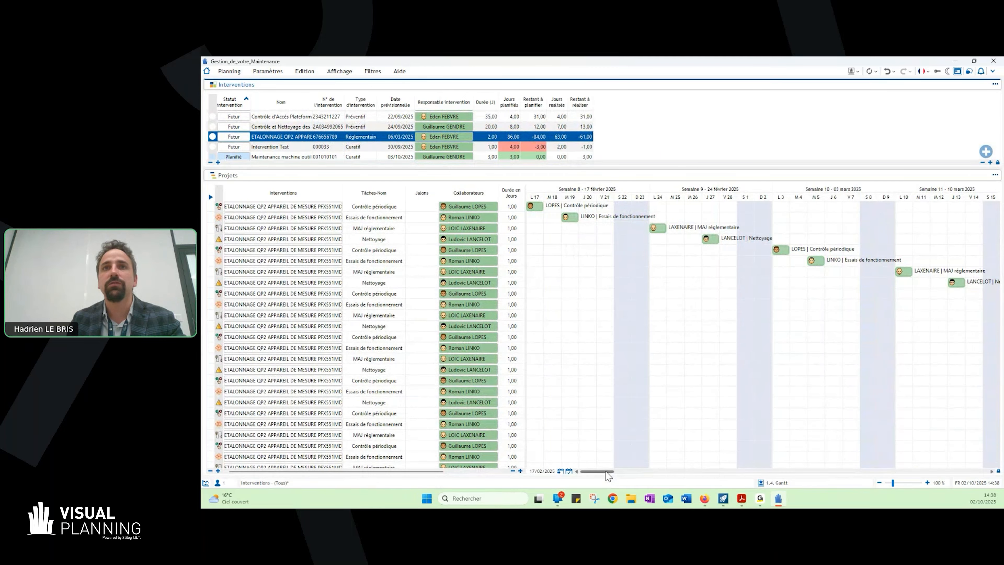
drag(605, 472, 619, 472)
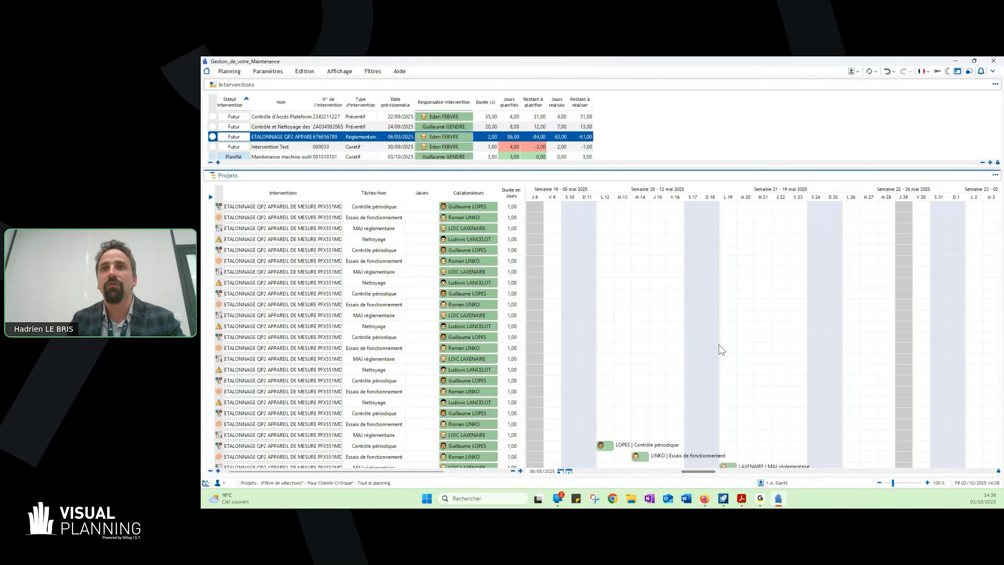
- Examine the remaining "ETALONNAGE QP2 APPAREIL DE MESURE" tasks and the Gantt timelines of four other interventions, ending with "Intervention Test"
scroll(692, 306, down, 8)
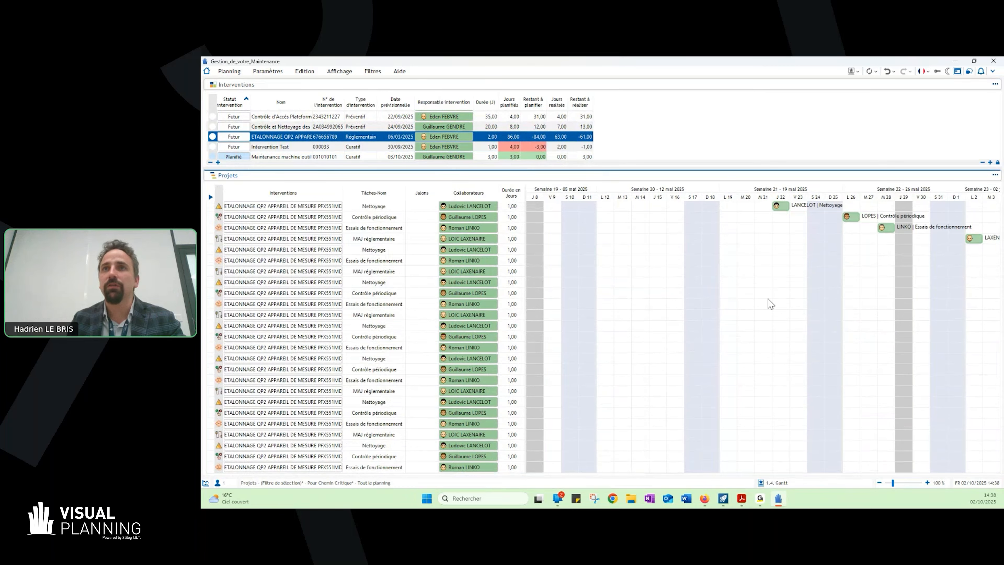
scroll(756, 296, up, 2)
scroll(751, 296, down, 3)
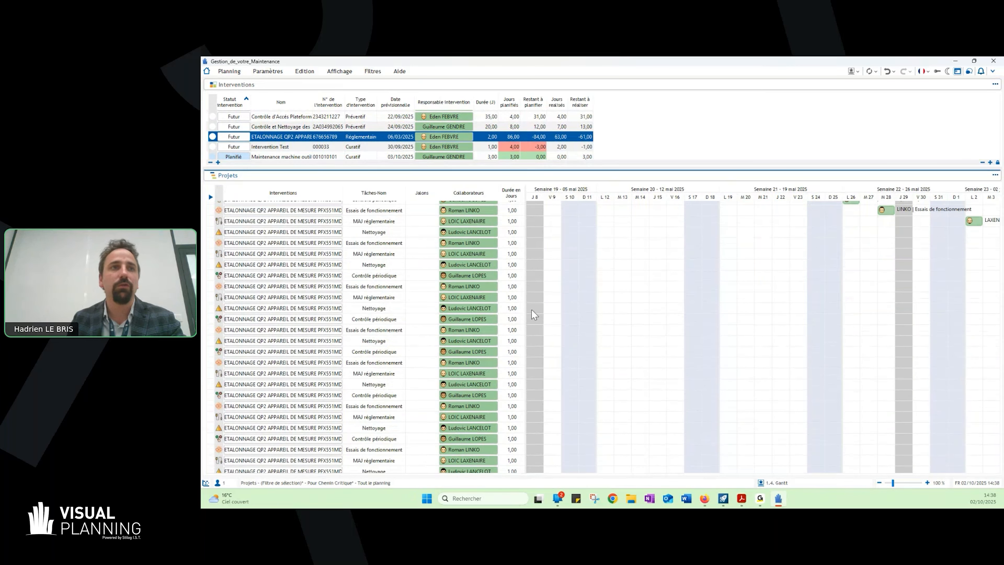
scroll(733, 295, up, 4)
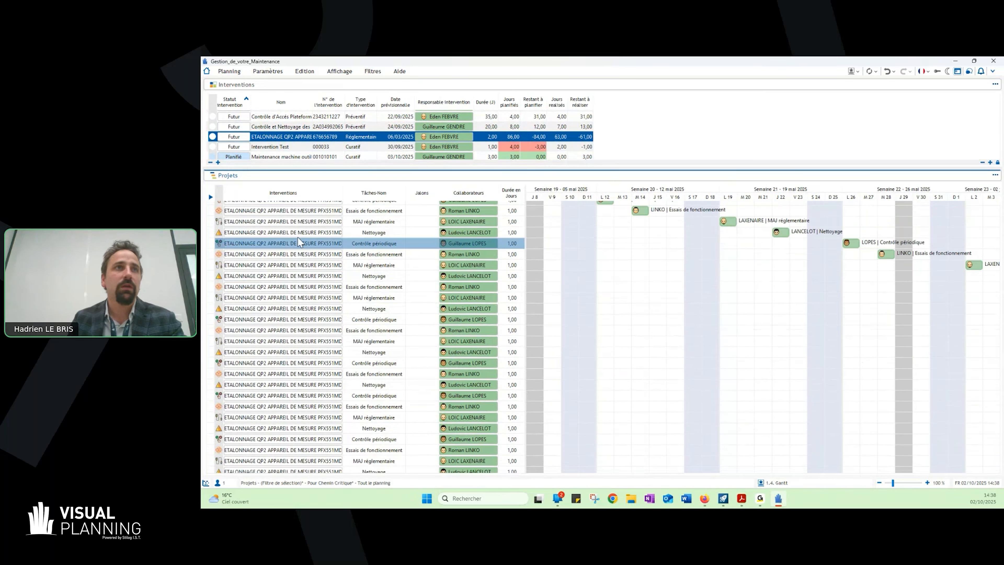
click(293, 127)
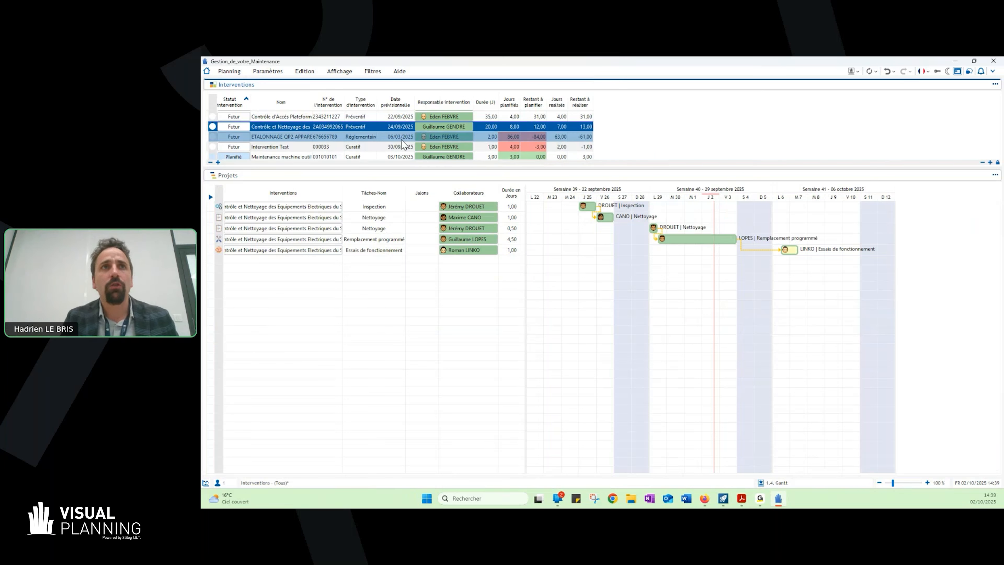
scroll(395, 148, down, 1)
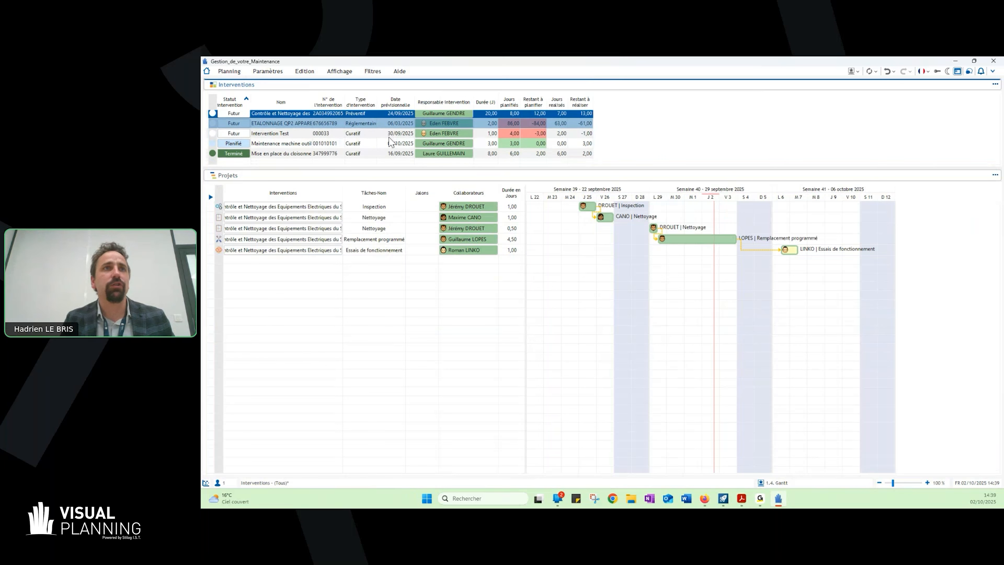
click(382, 154)
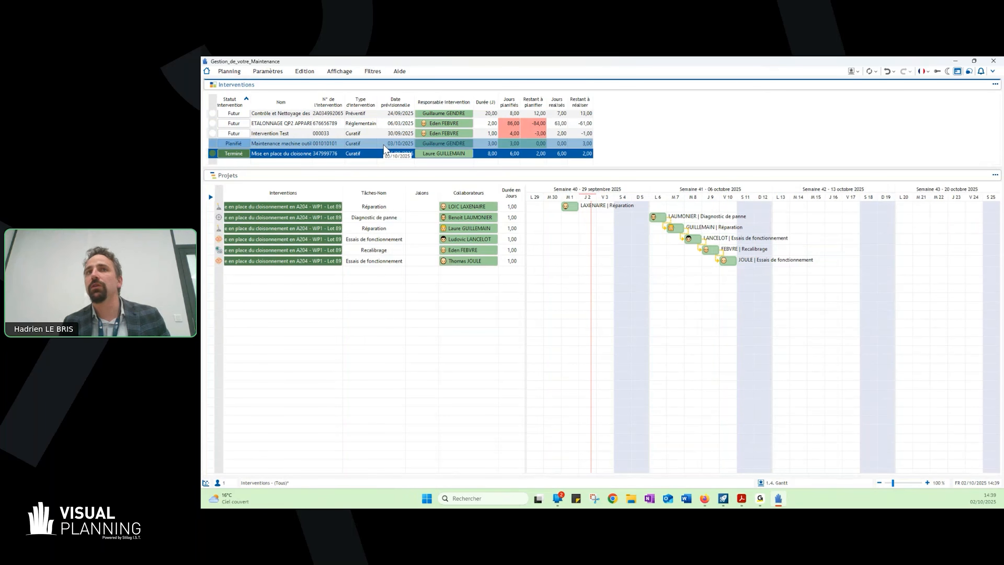
scroll(384, 150, up, 1)
click(385, 154)
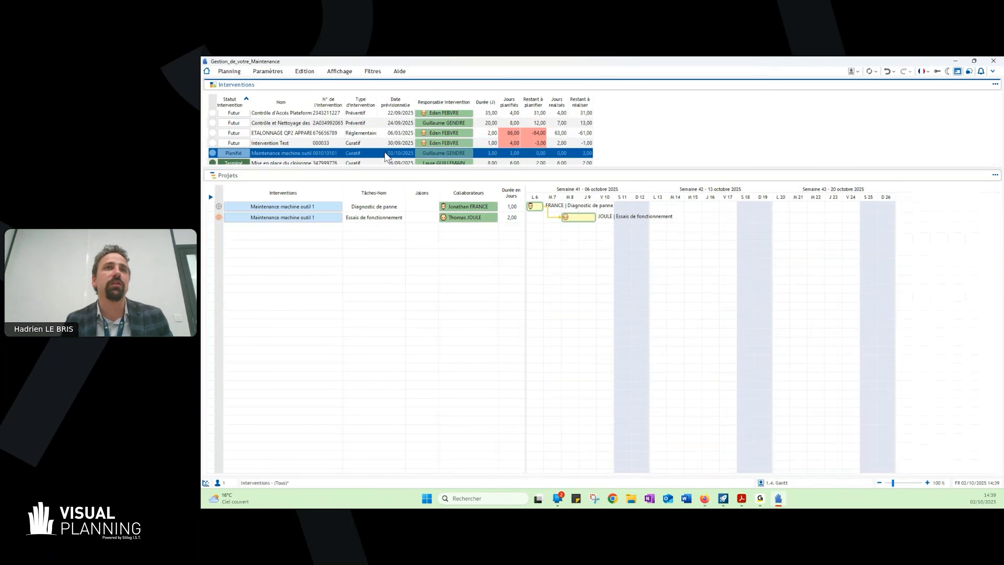
click(385, 142)
click(667, 247)
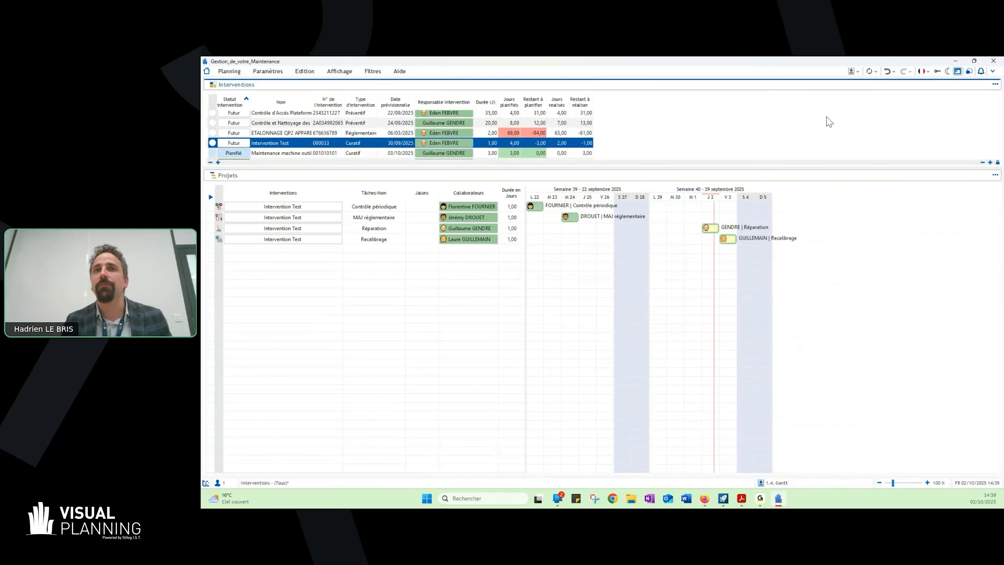
- Switch to the "1.5. Planning des équipements" view to review the tasks planned on each equipment
click(852, 71)
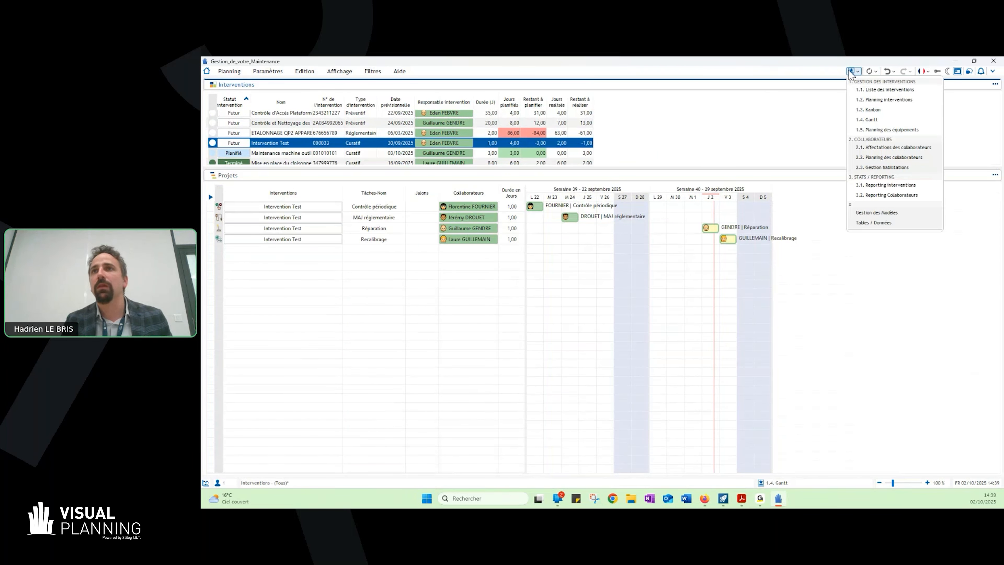
click(885, 133)
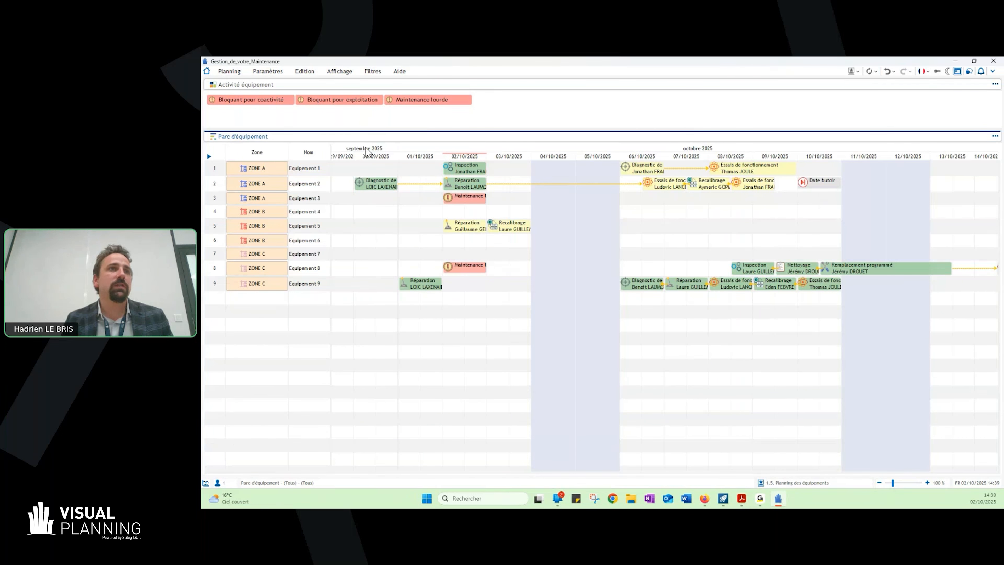
click(257, 197)
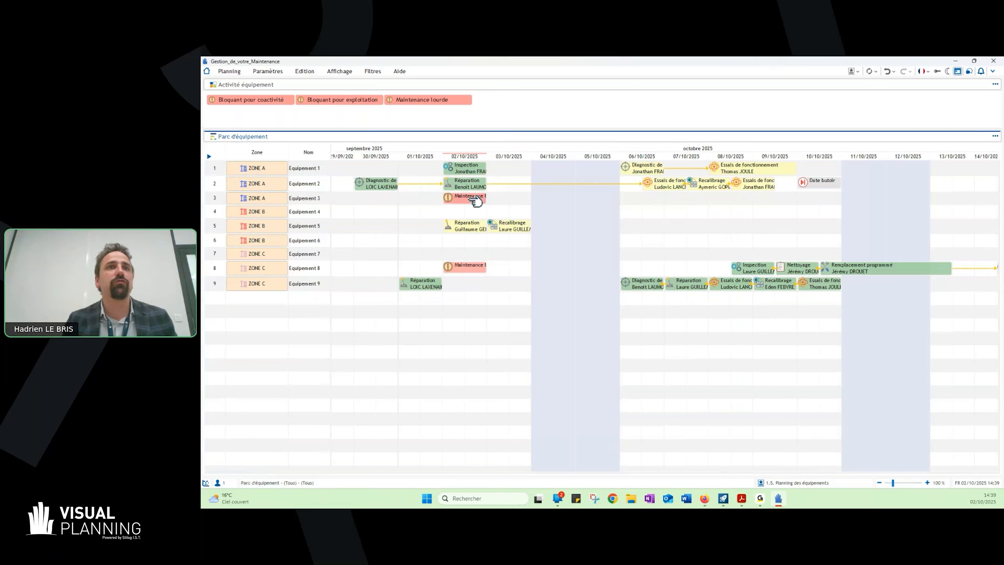
click(857, 72)
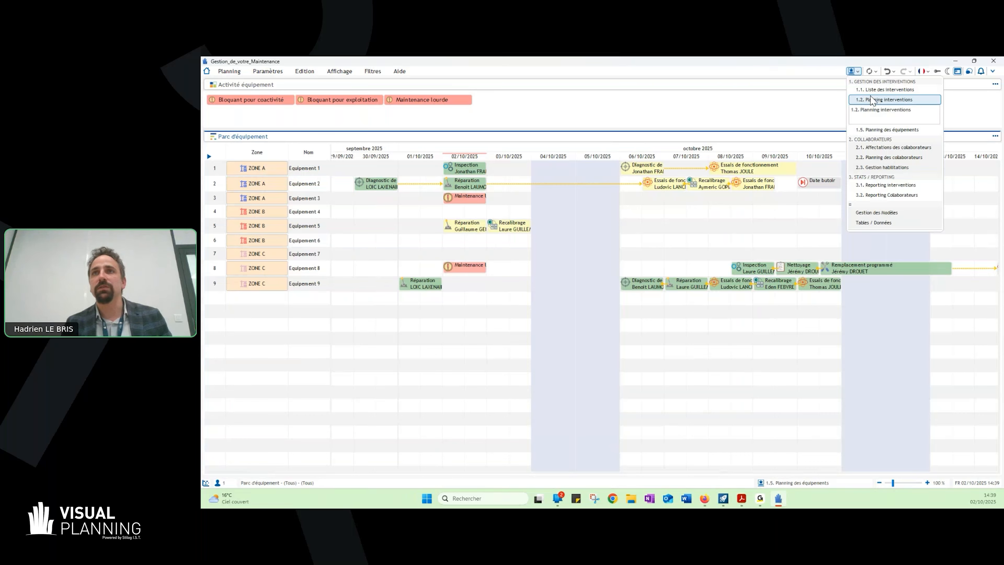
click(671, 246)
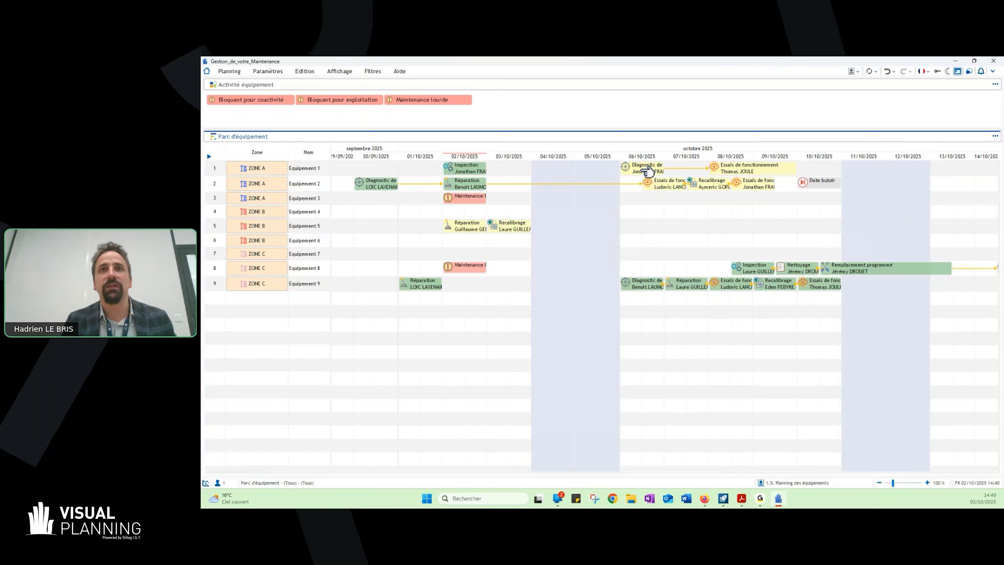
mouse_move(645, 172)
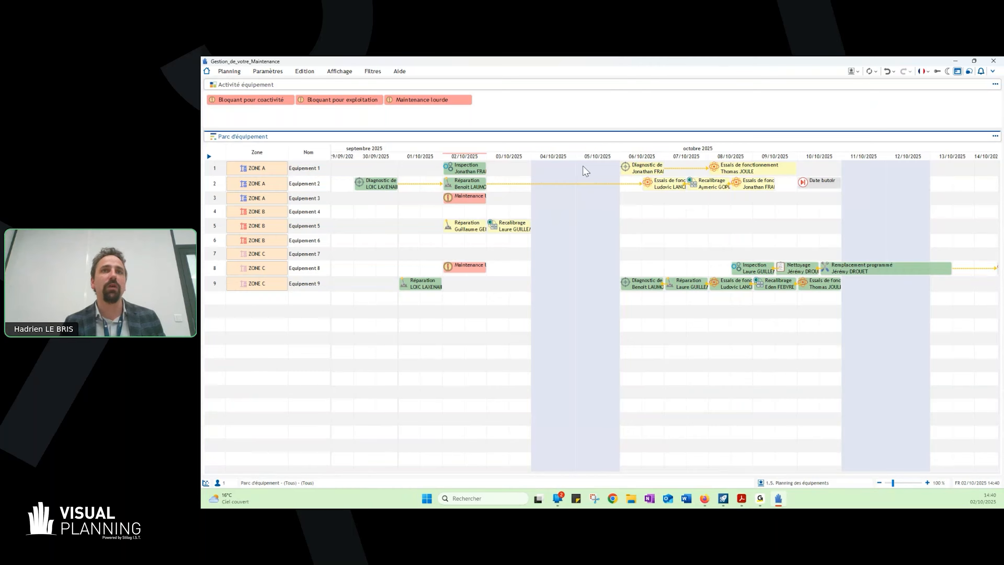
- Place "Bloquant pour coactivité" on Equipement 3 on 06/10/2025, and set that activity's event creation rule to "Planification activité équipement"
mouse_move(262, 101)
mouse_down()
mouse_move(631, 154)
mouse_move(634, 198)
mouse_up()
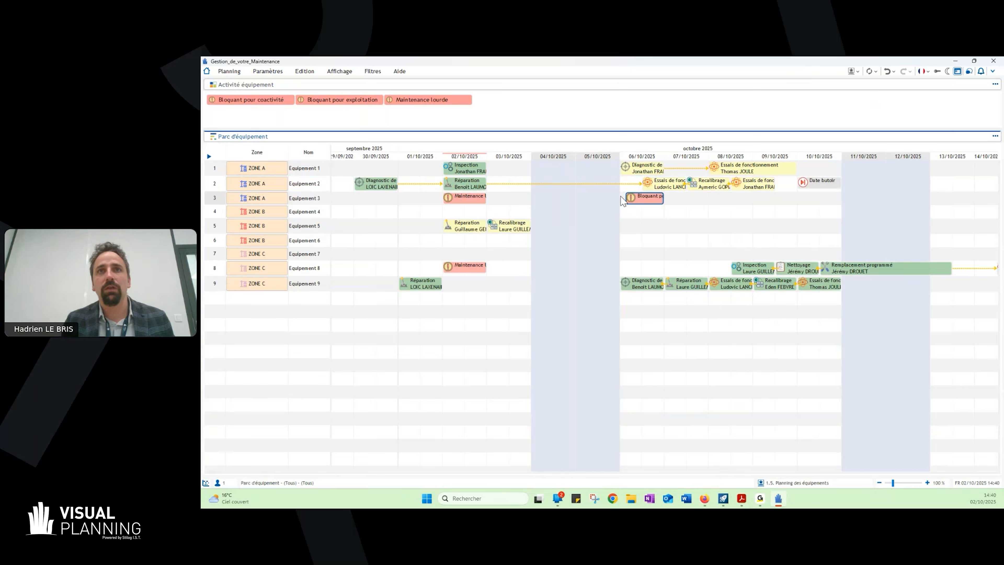
click(281, 101)
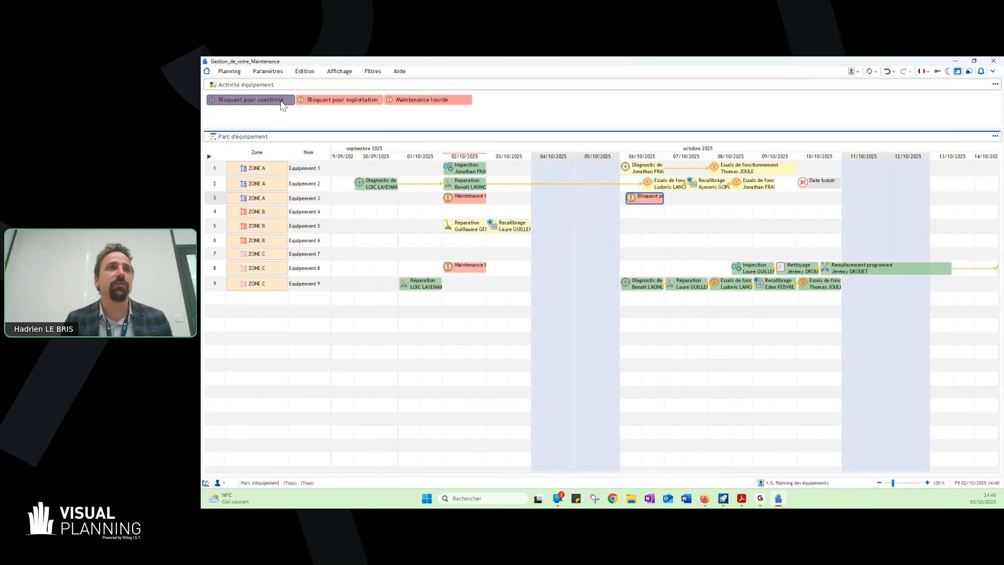
double_click(282, 101)
click(476, 201)
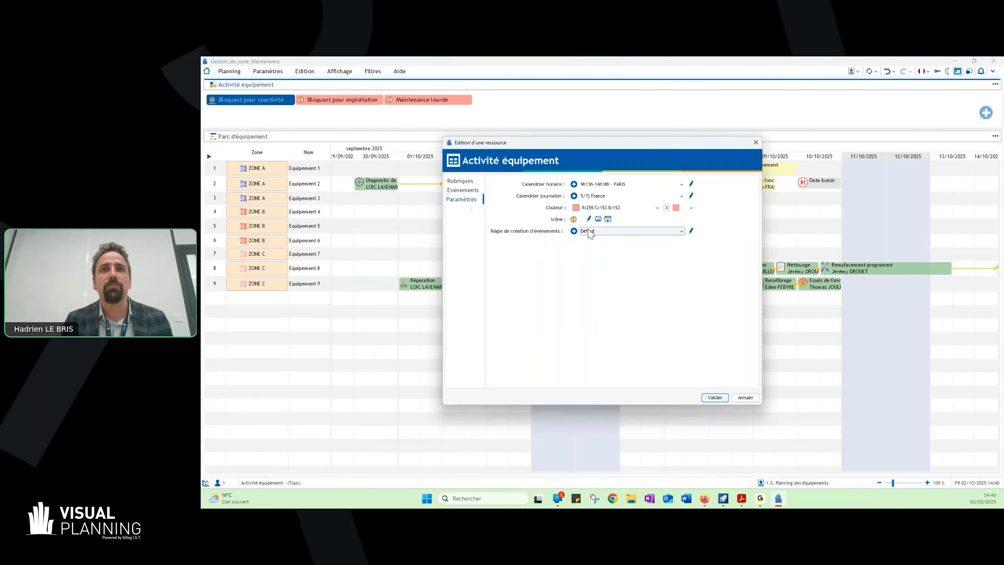
click(590, 231)
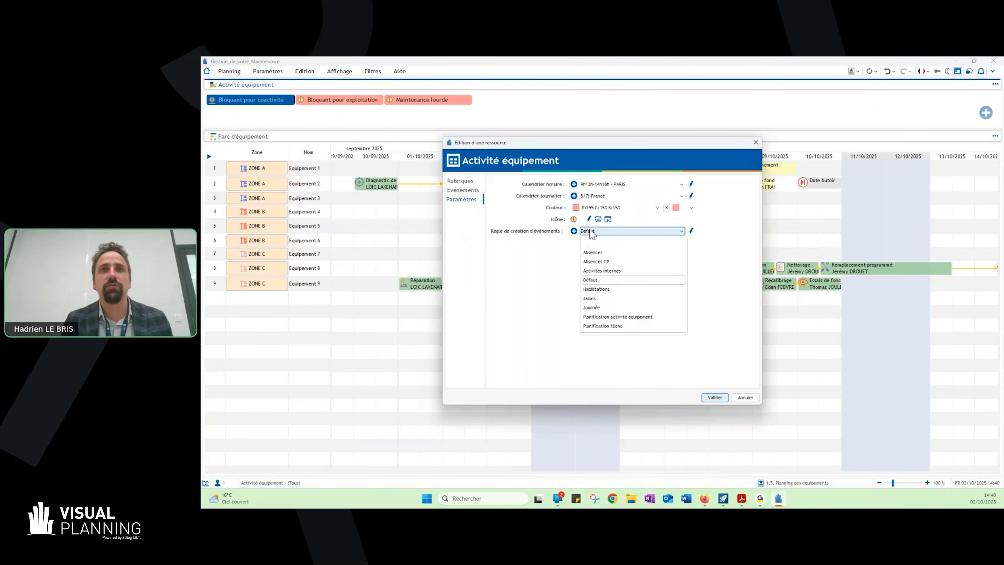
click(632, 317)
click(714, 397)
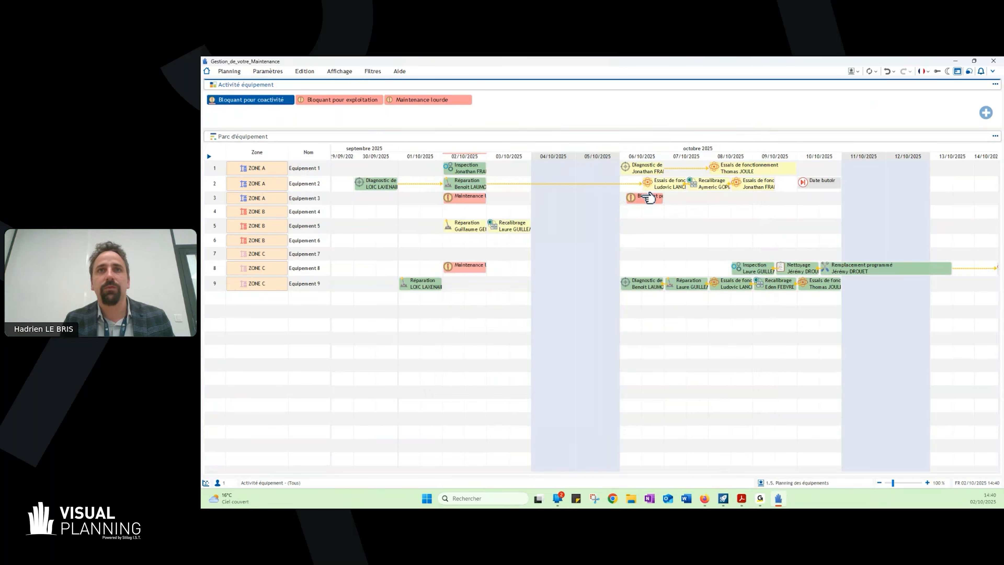
- Place a "Bloquant pour coactivité" event on Equipement 4 on 06/10/2025, and delete the one on Equipement 3
click(641, 199)
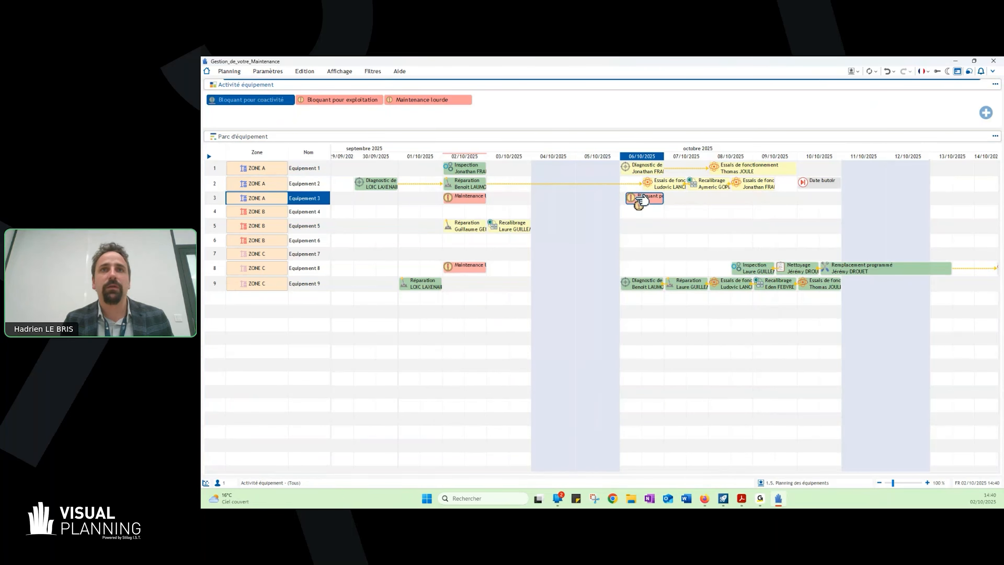
drag(637, 199, 628, 213)
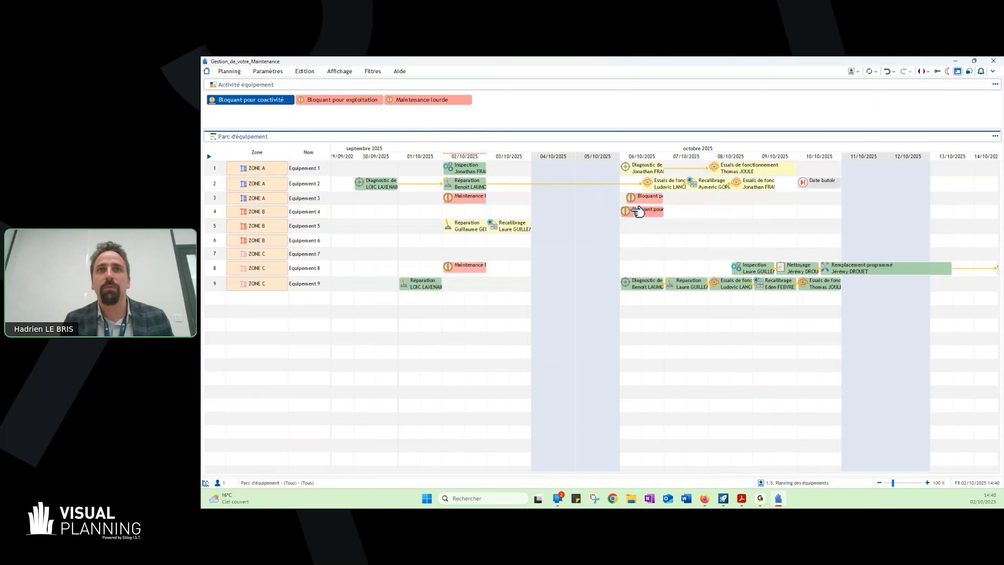
click(651, 198)
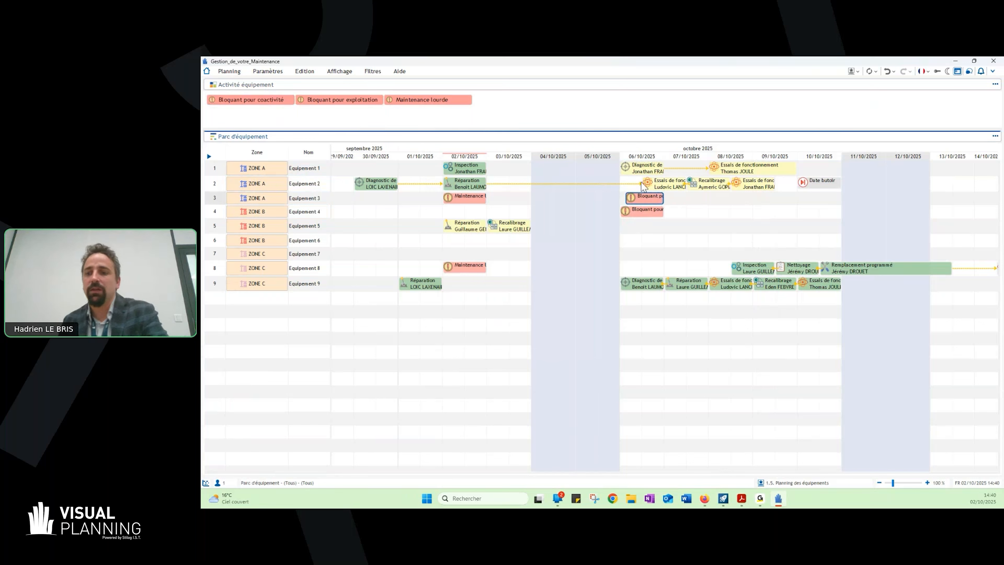
key(Delete)
click(593, 316)
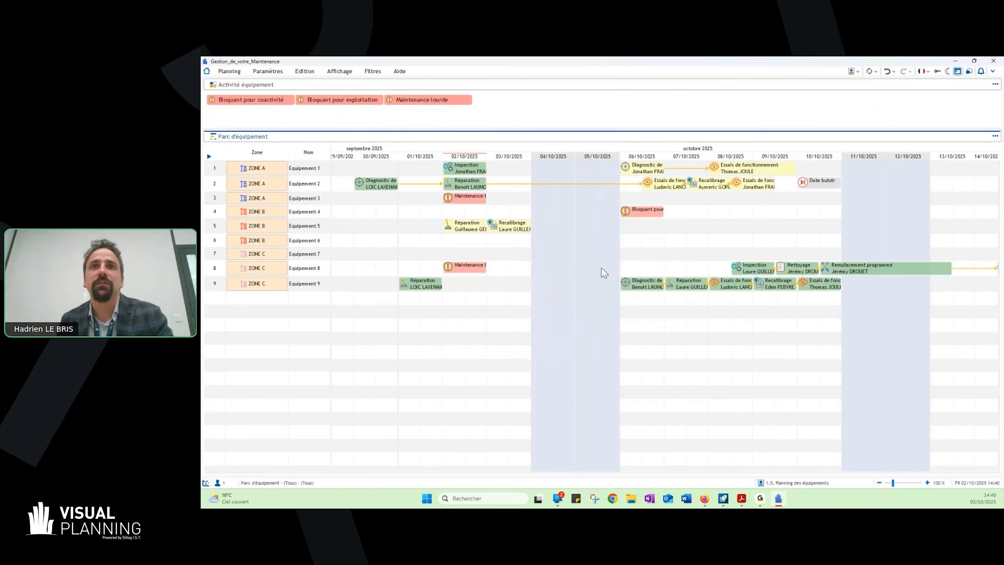
- View the details of the first "Essais de fonctionnement" task on Equipement 2, and close them without changes
click(255, 103)
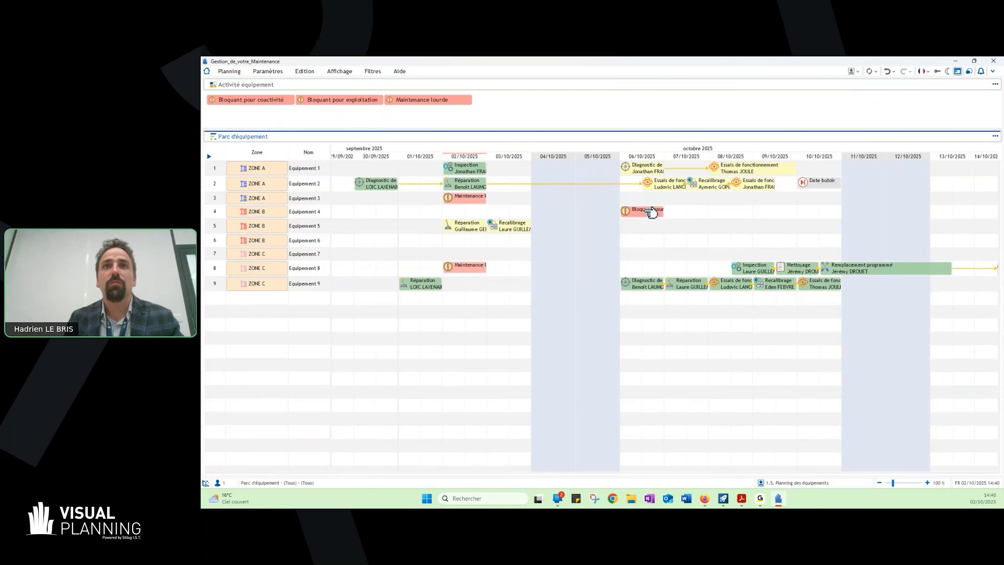
double_click(667, 185)
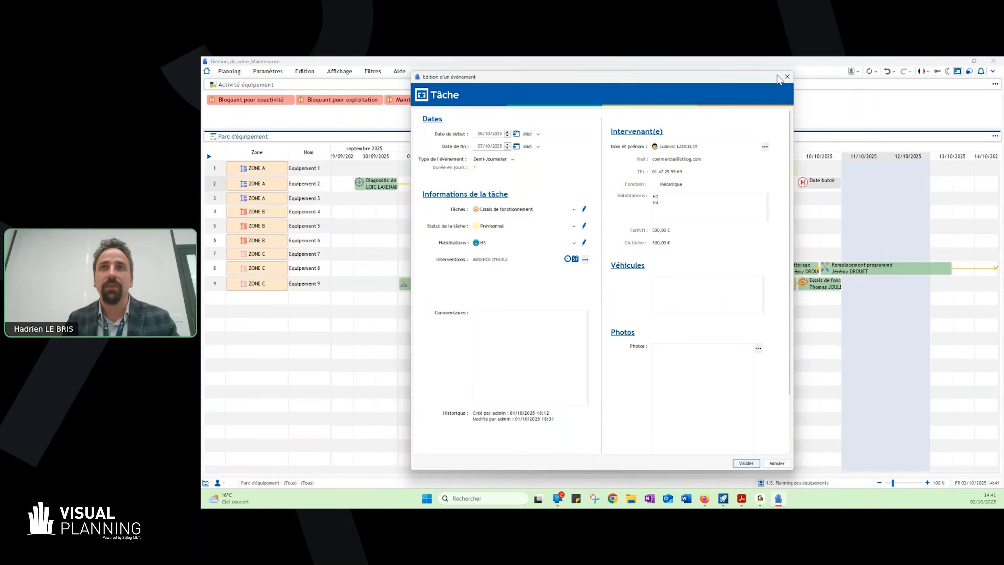
click(787, 78)
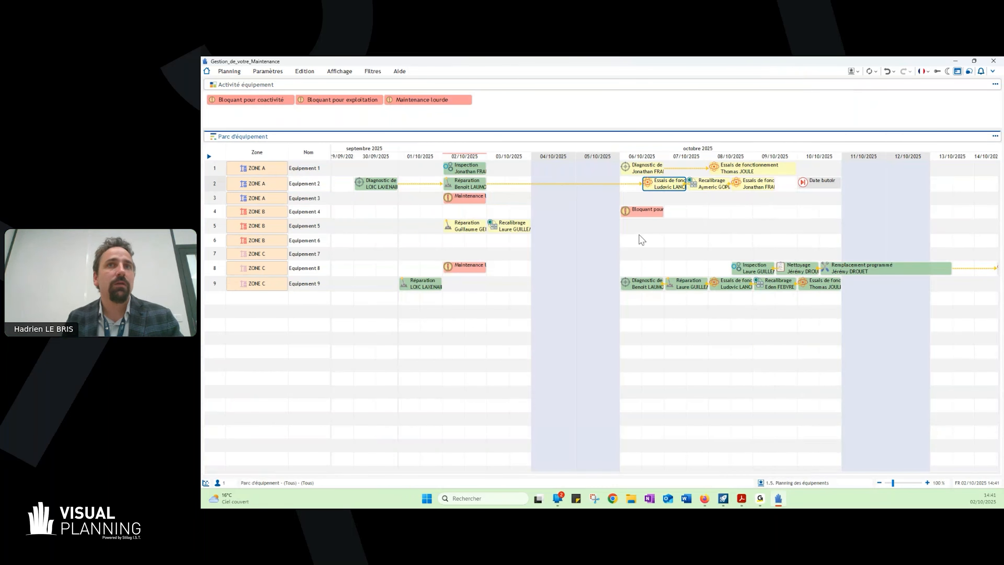
- Copy Equipement 4's "Bloquant pour coactivité" event to Equipement 5 and Equipement 6 on 06/10/2025
click(635, 208)
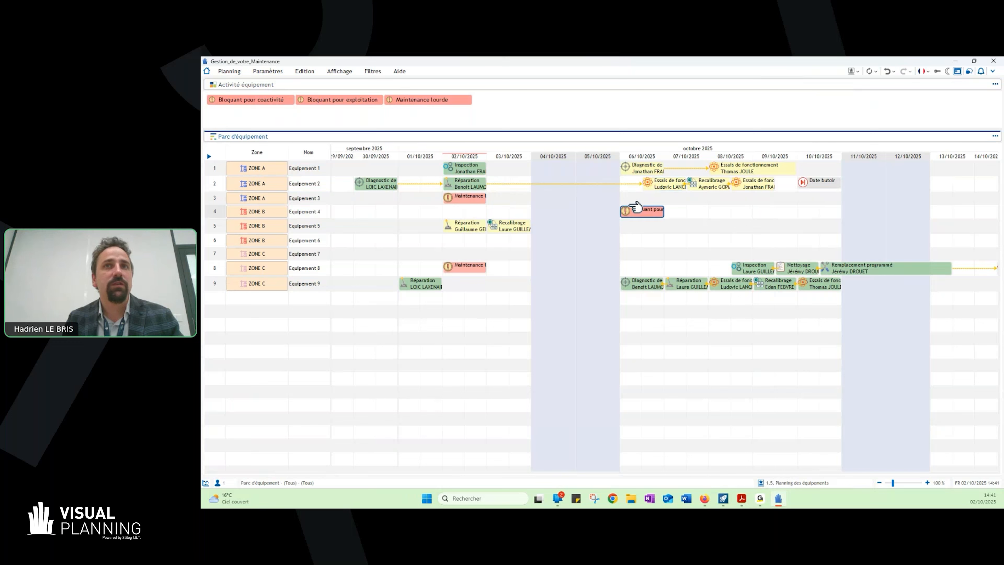
mouse_move(635, 207)
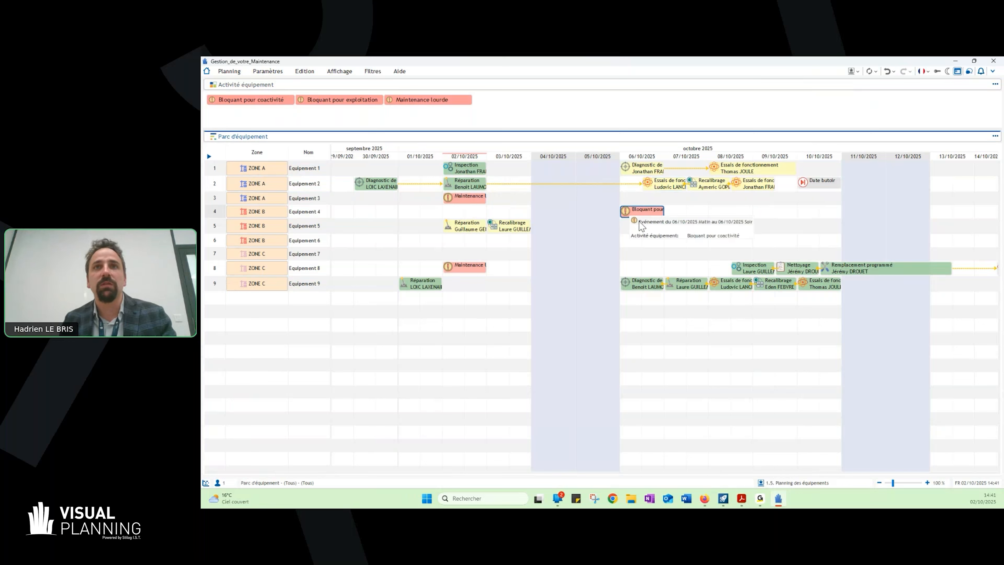
click(633, 227)
key(ctrl+v)
click(632, 241)
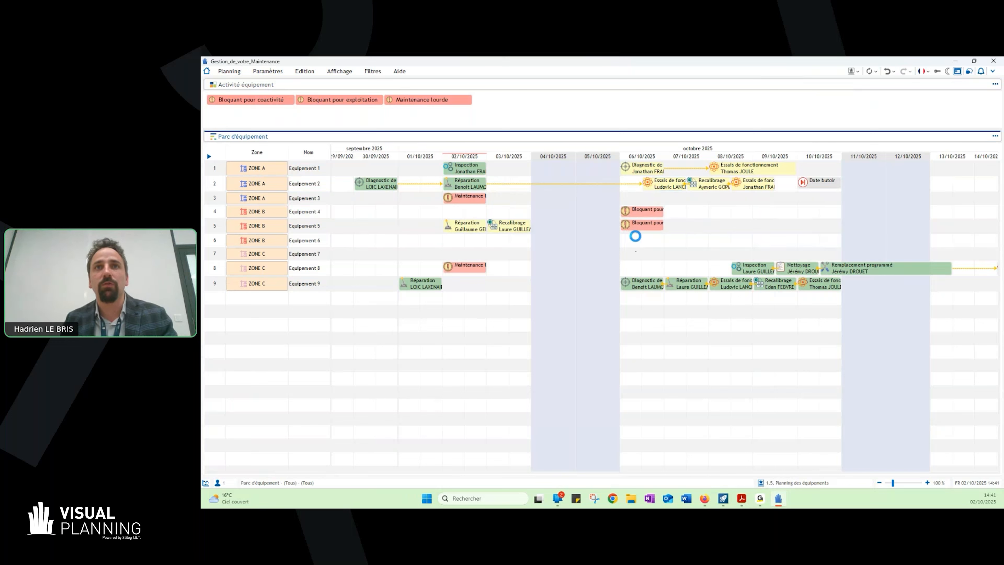
key(ctrl+v)
click(315, 203)
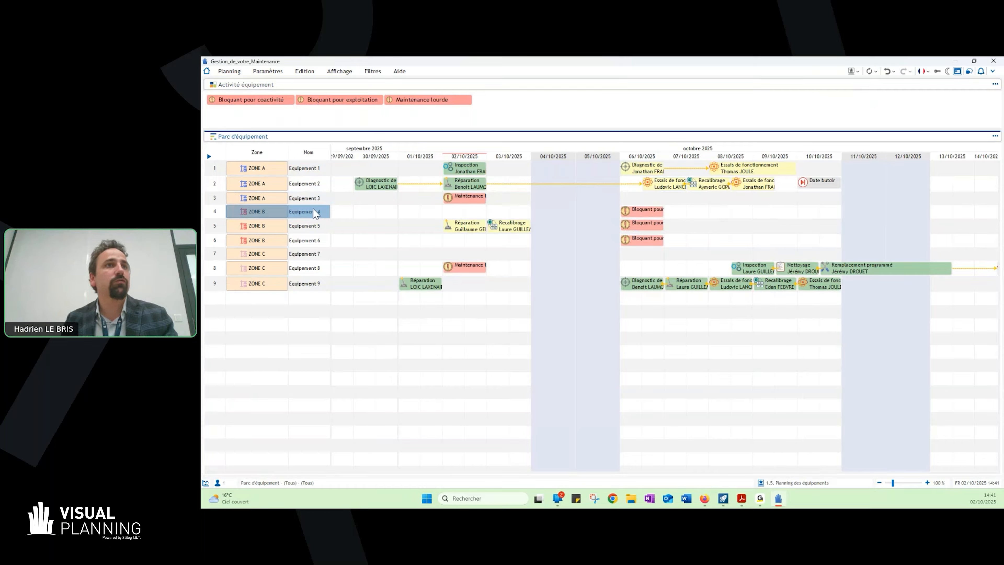
click(660, 212)
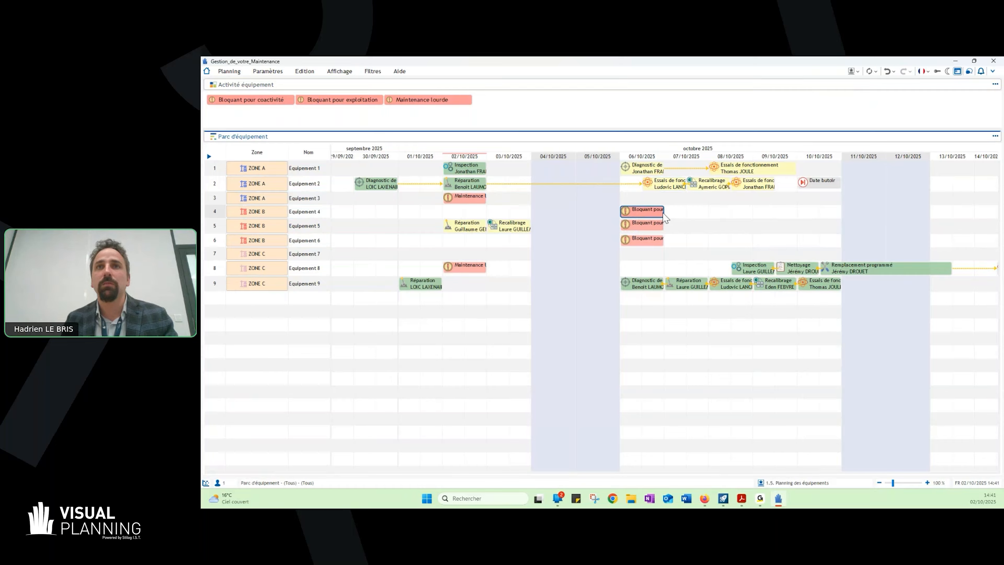
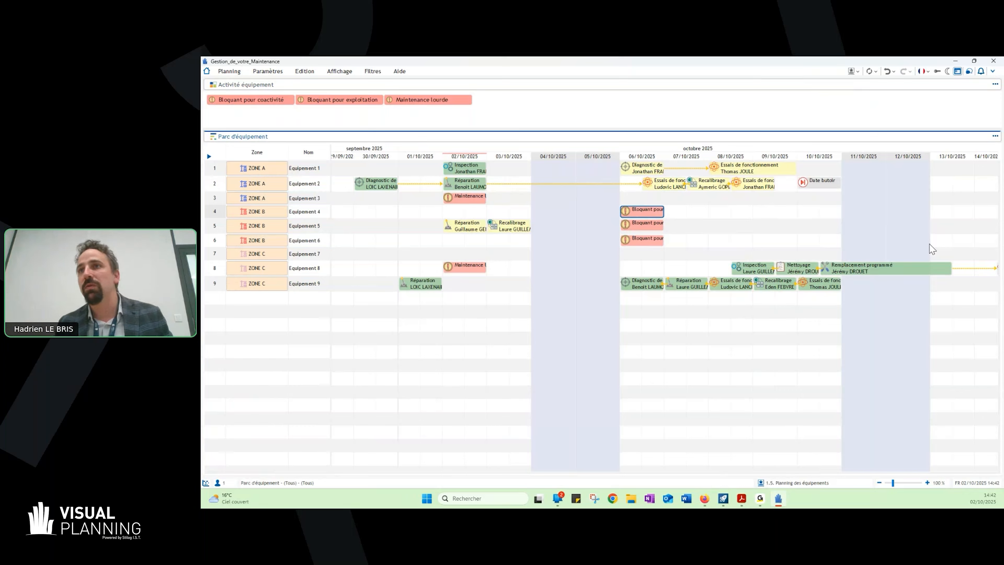
- In the "2.1. Affectations des collaborateurs" view, assign "CONTROLE DES THERMOCOUPLES PFY - ATT AT GENERIQUE" to the first Maintenance collaborator on Tuesday 7 October
mouse_move(993, 470)
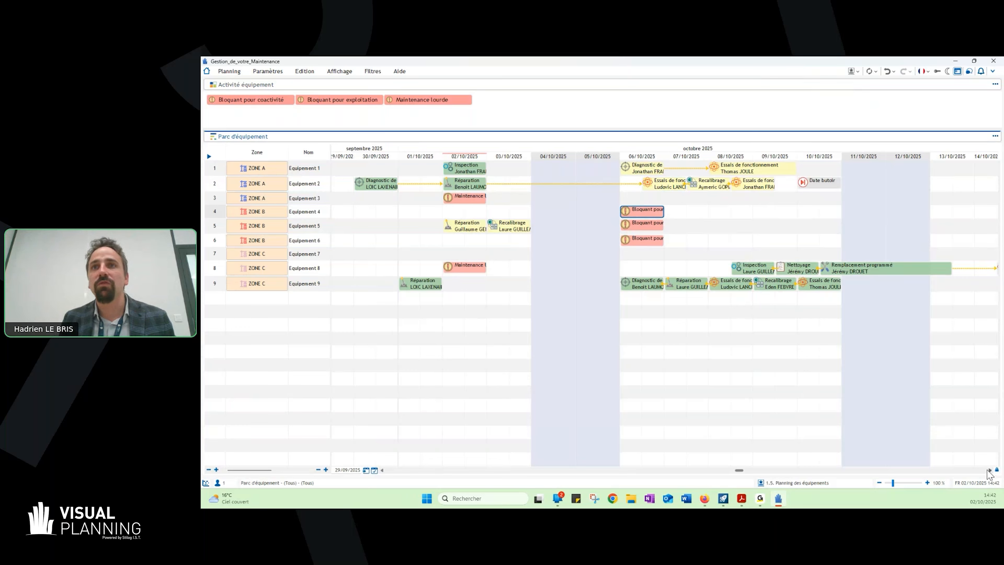
click(851, 71)
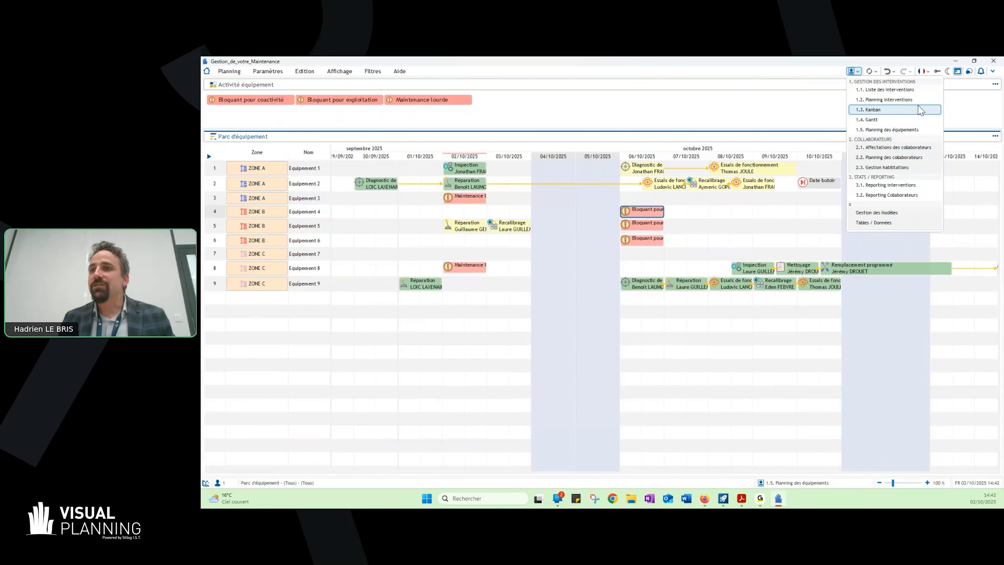
click(899, 150)
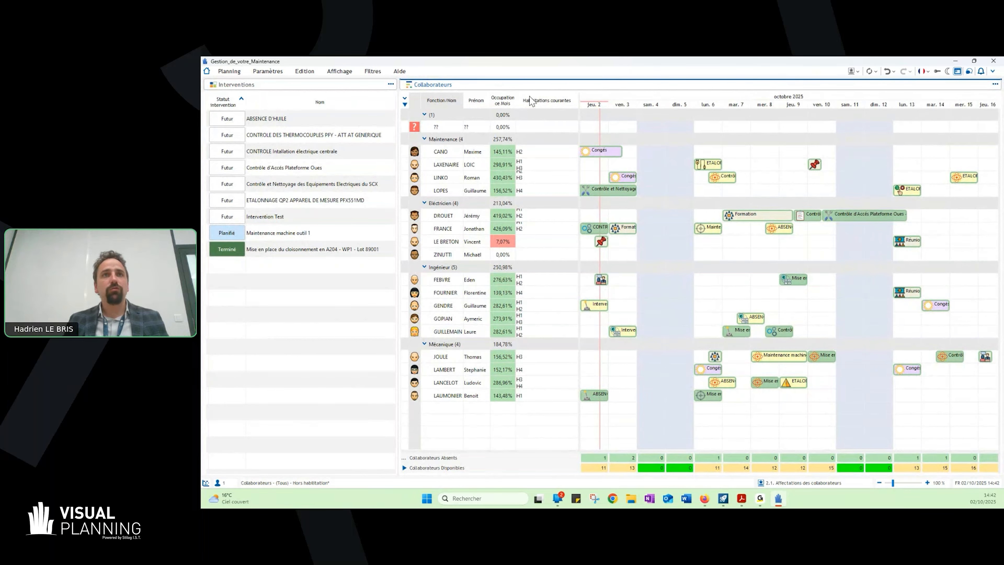
click(492, 306)
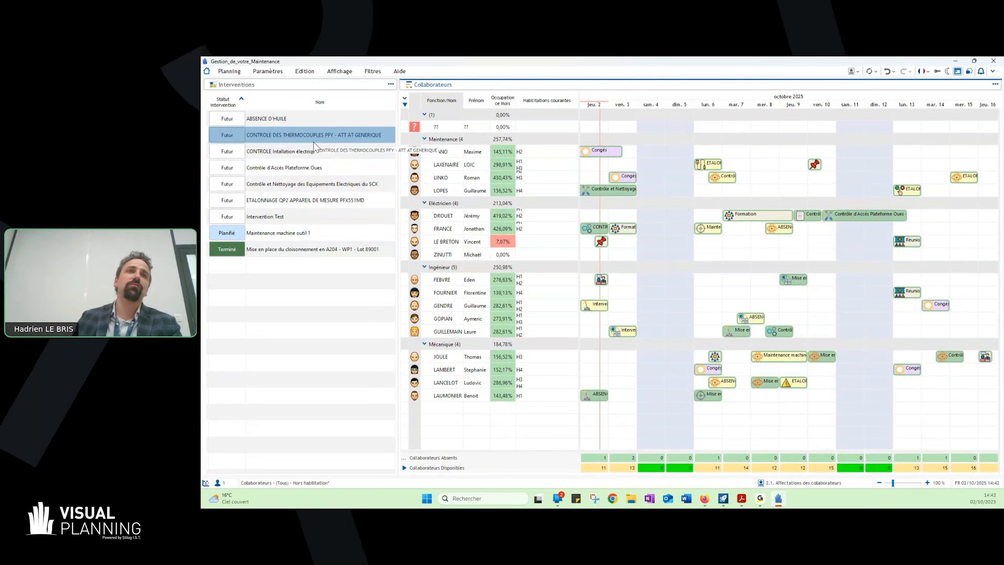
drag(313, 142, 737, 154)
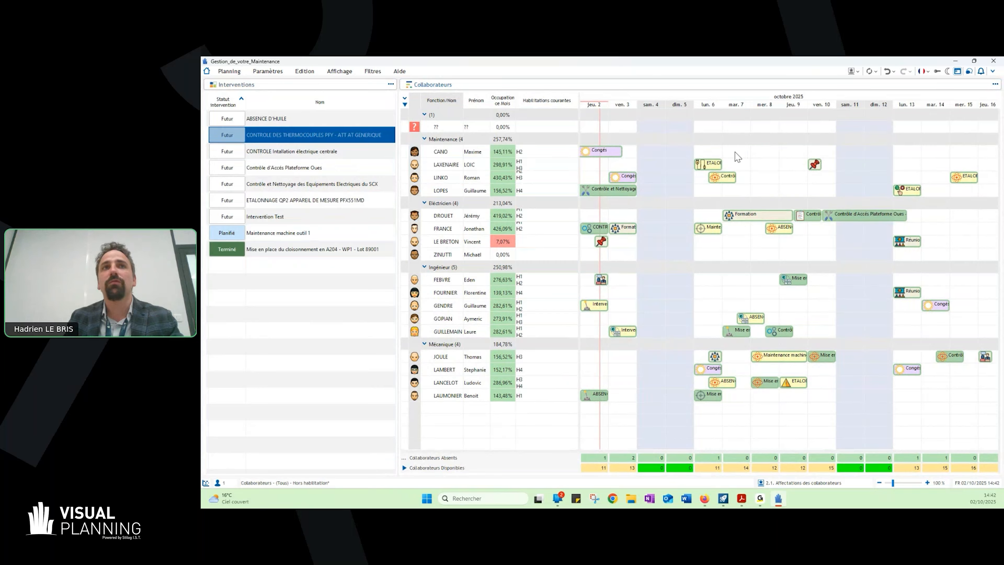
double_click(594, 242)
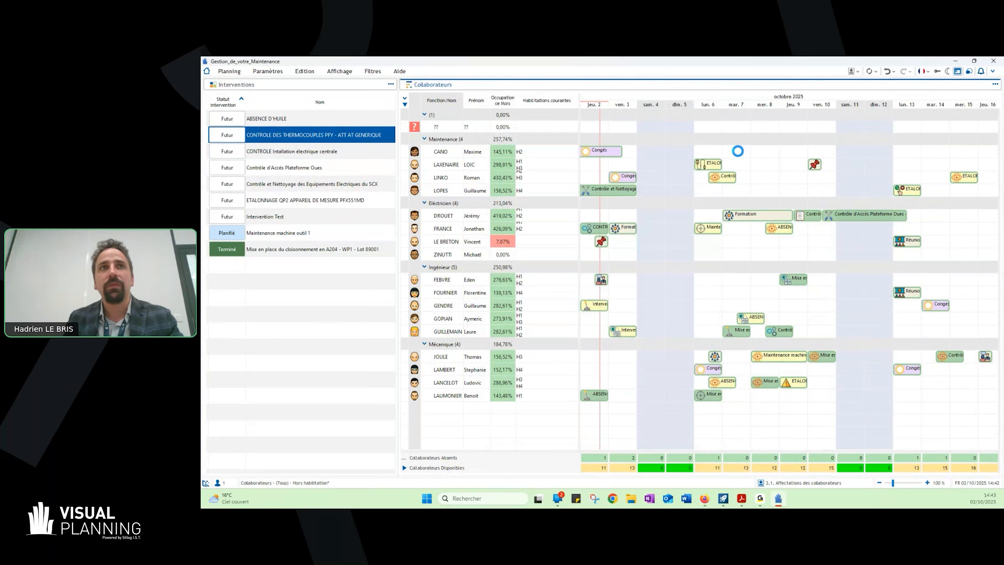
- Switch to the "1.2. Planning interventions" view to examine the scheduled interventions and their assigned collaborators
click(854, 72)
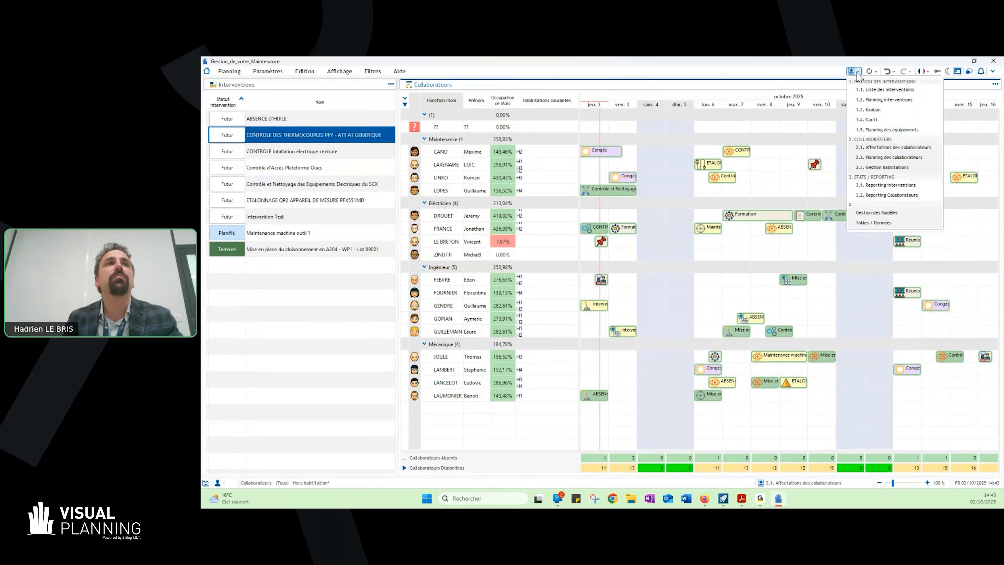
click(794, 84)
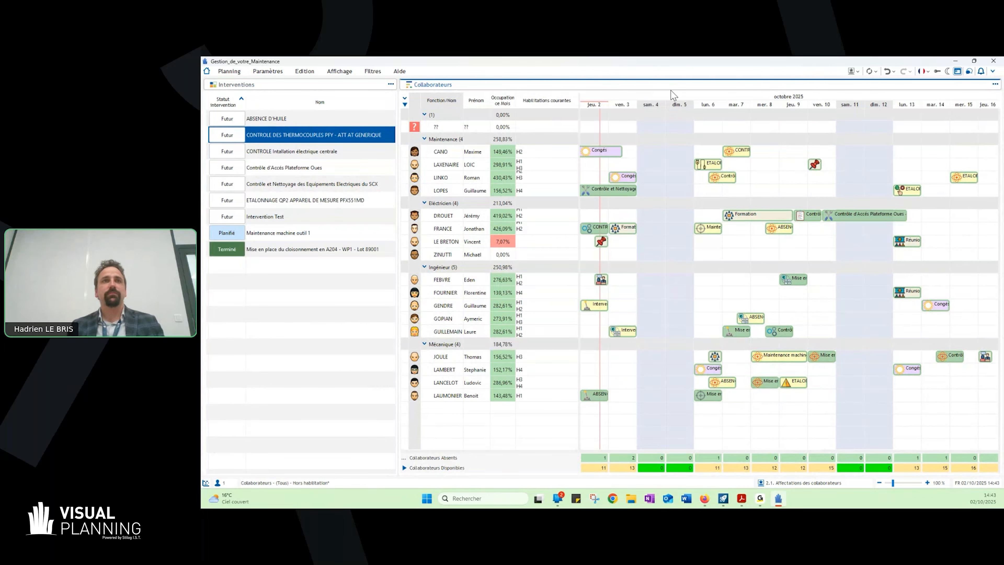
click(854, 73)
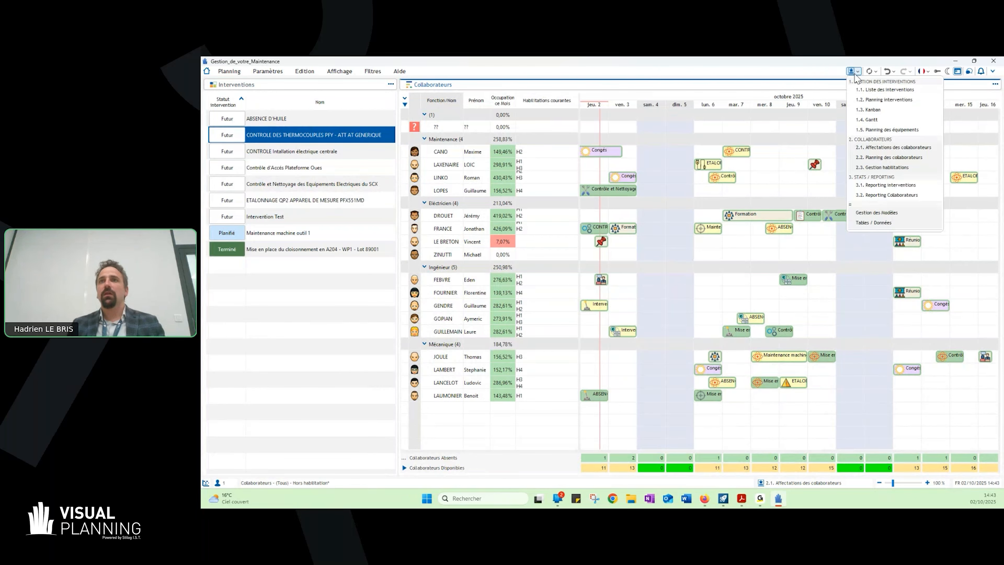
click(871, 102)
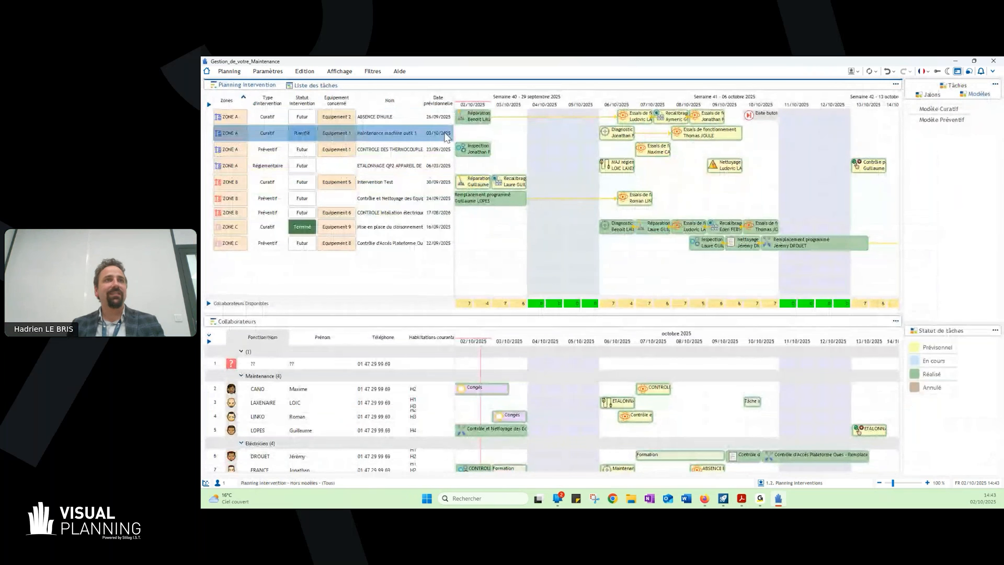
click(411, 166)
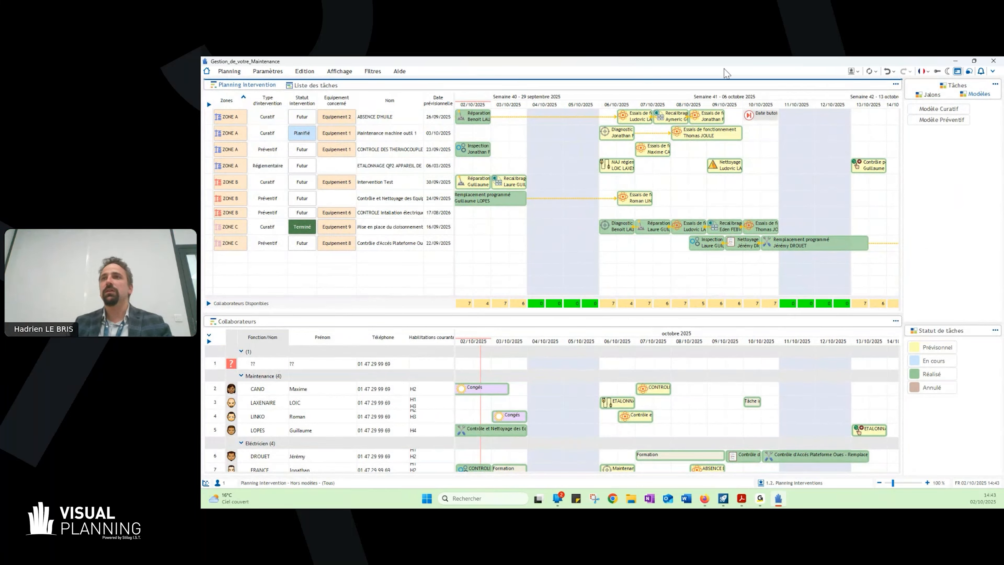
- In the "2.2. Planning des collaborateurs" view, place a "Maladie" absence for the last Maintenance collaborator from 20/10/2025 morning to 24/10/2025 midday
click(851, 71)
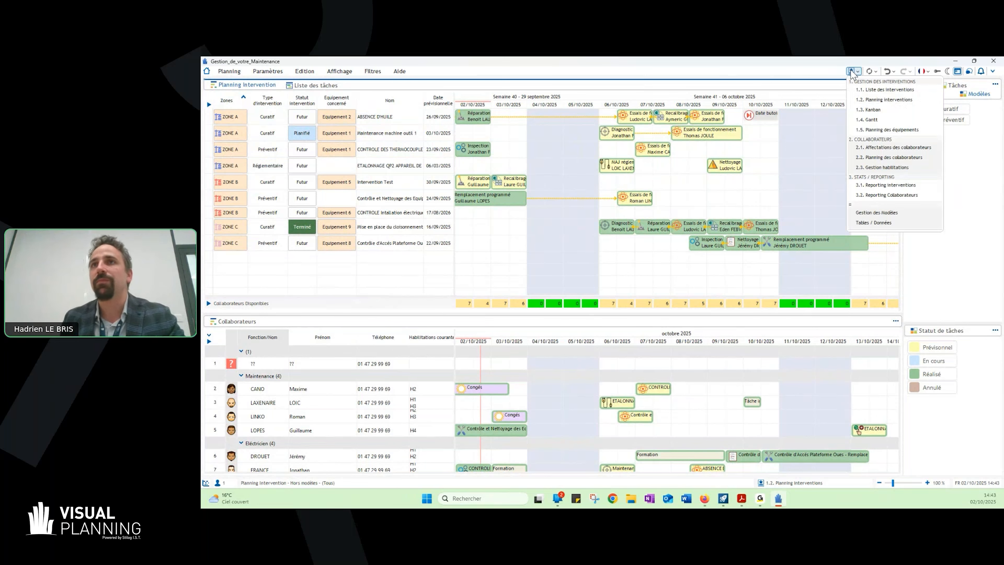
click(889, 158)
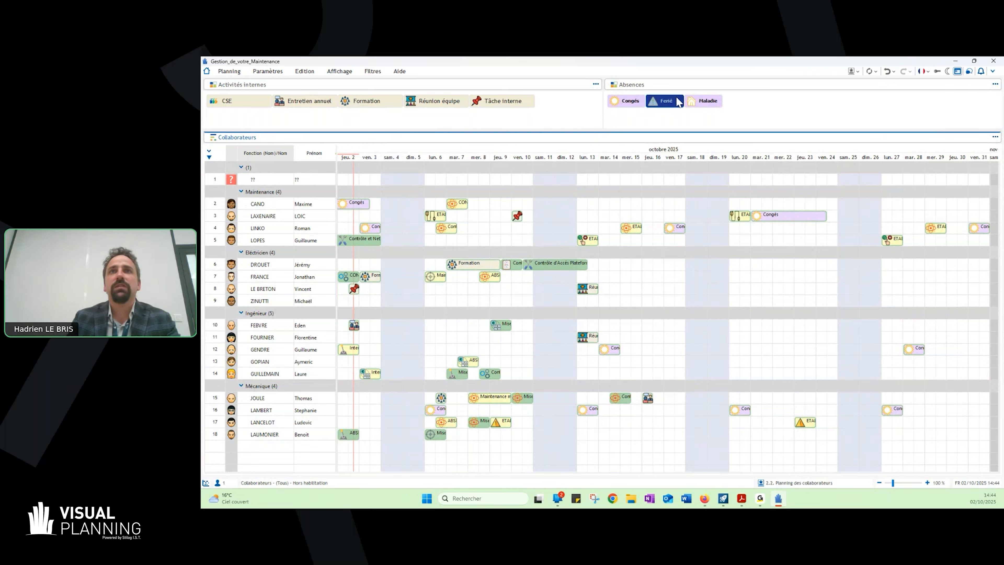
click(656, 102)
mouse_move(751, 216)
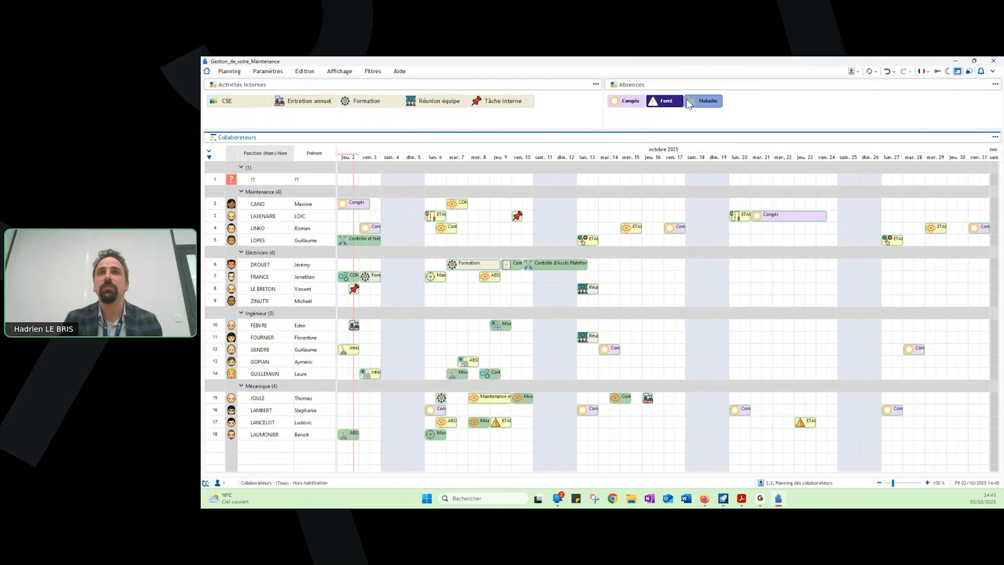
drag(688, 103, 734, 239)
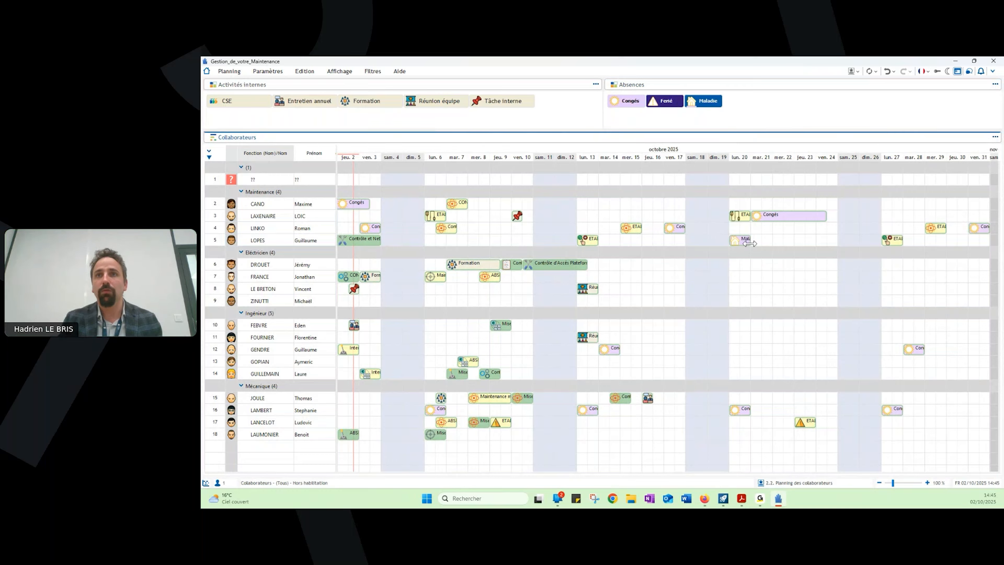
drag(749, 243, 832, 246)
drag(800, 250, 791, 241)
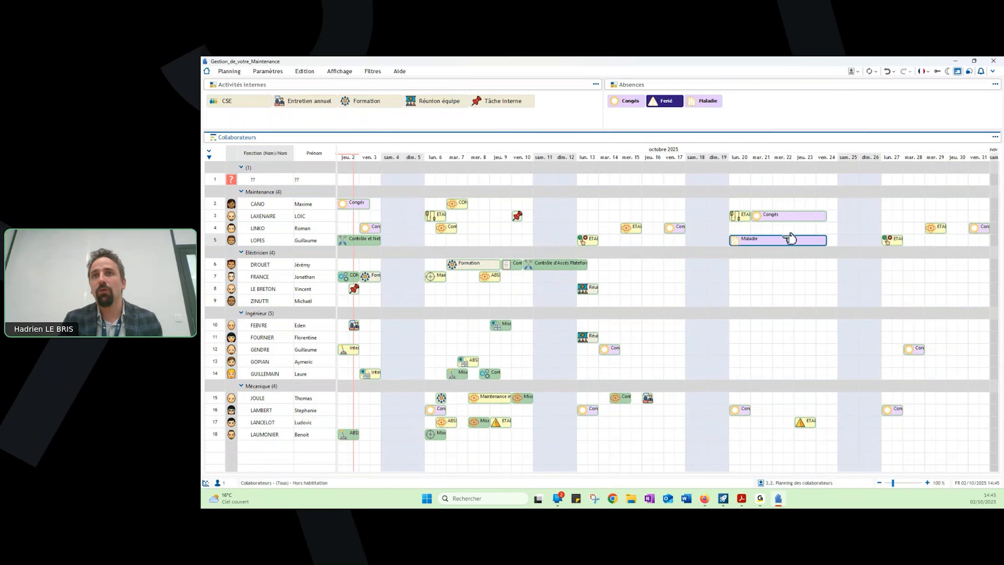
- View the "Maladie" event's dates and resources, and close its details without changes
double_click(790, 240)
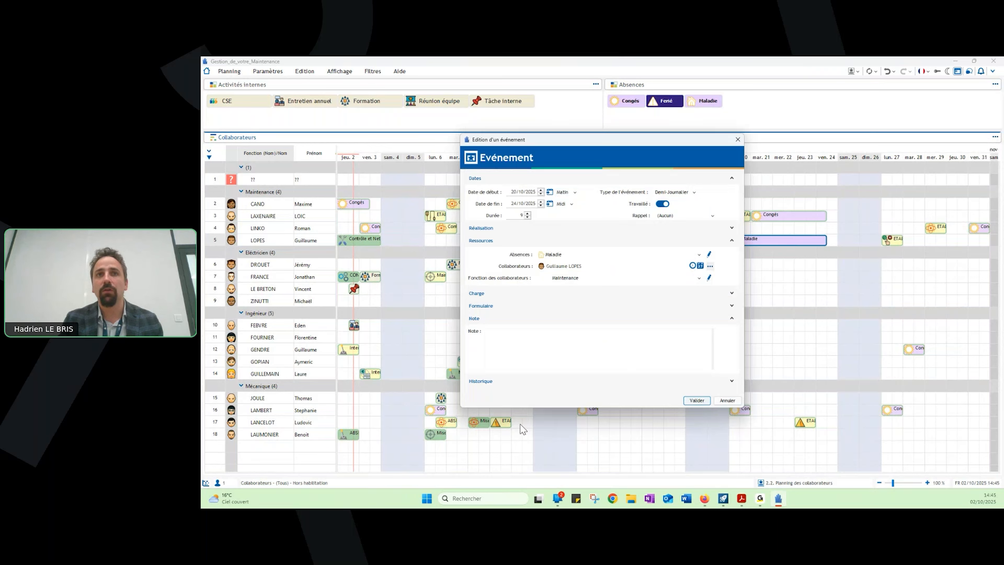
right_click(669, 270)
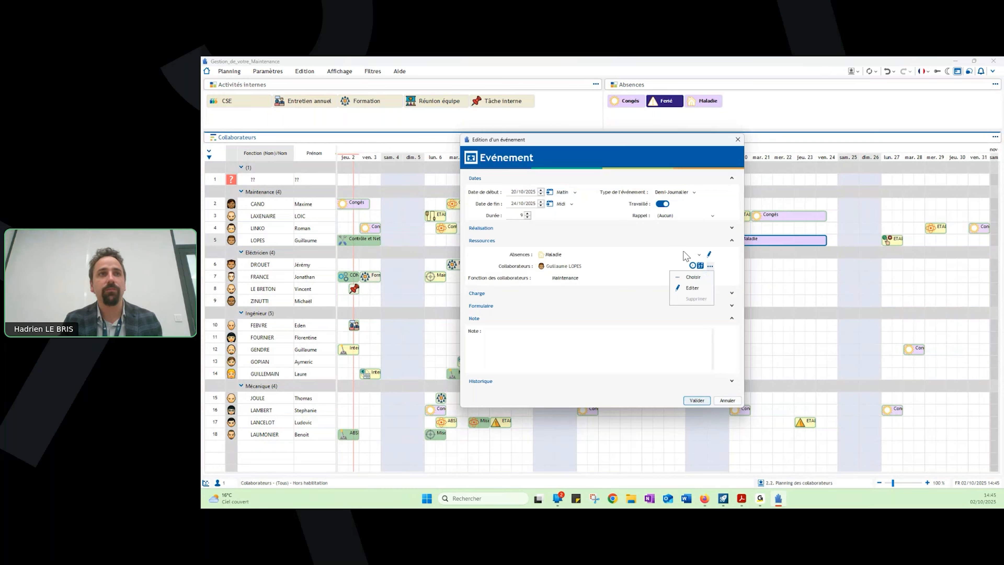
click(737, 139)
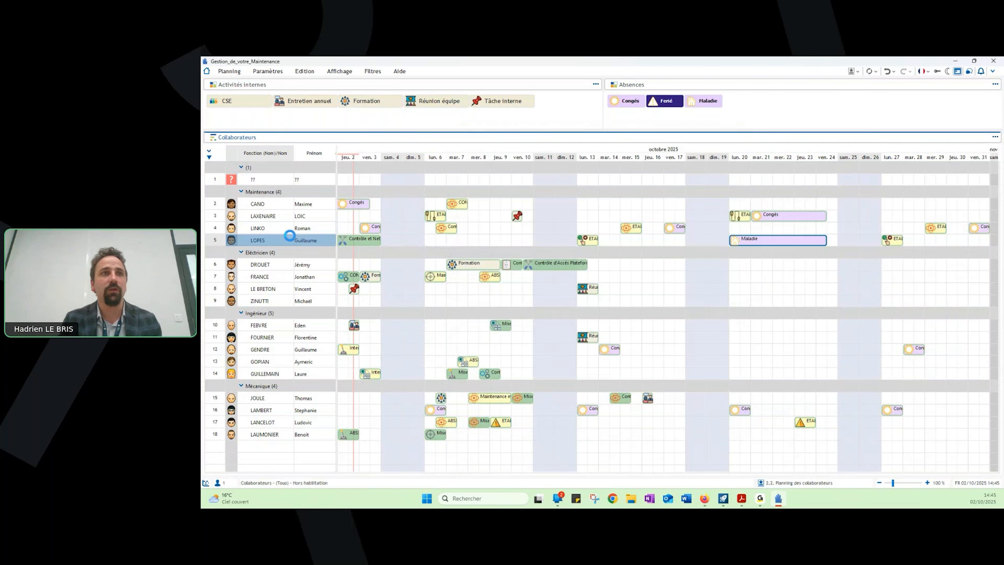
- Review the record of the collaborator on the "Maladie" absence, including the certifications and leave data, and close it without changes
right_click(288, 236)
click(301, 256)
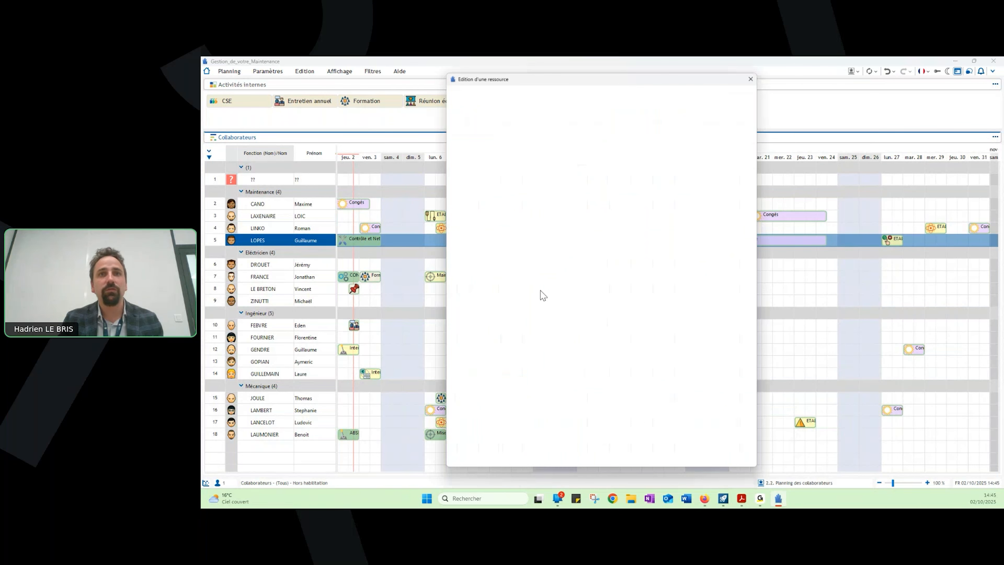
click(753, 76)
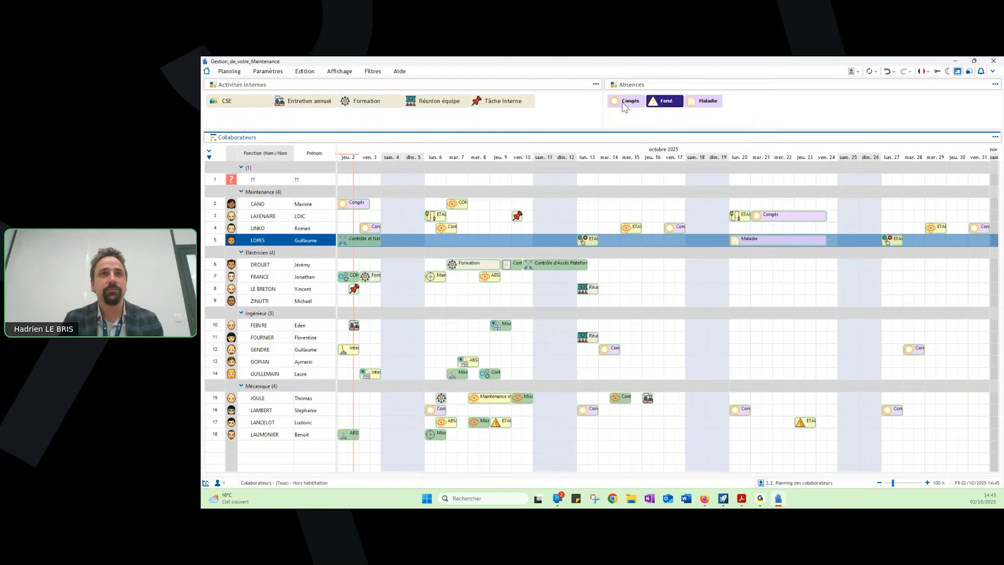
double_click(261, 238)
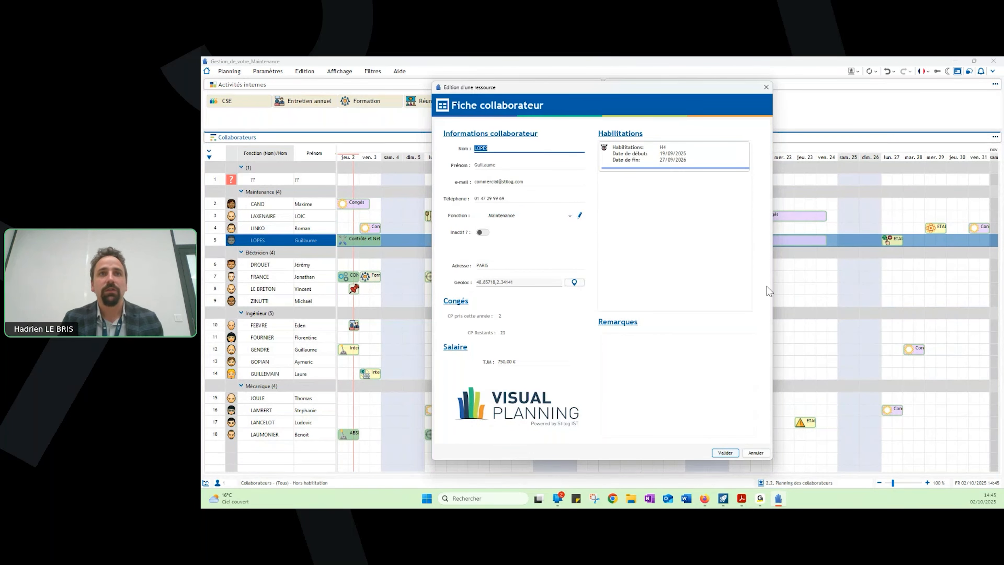
click(766, 87)
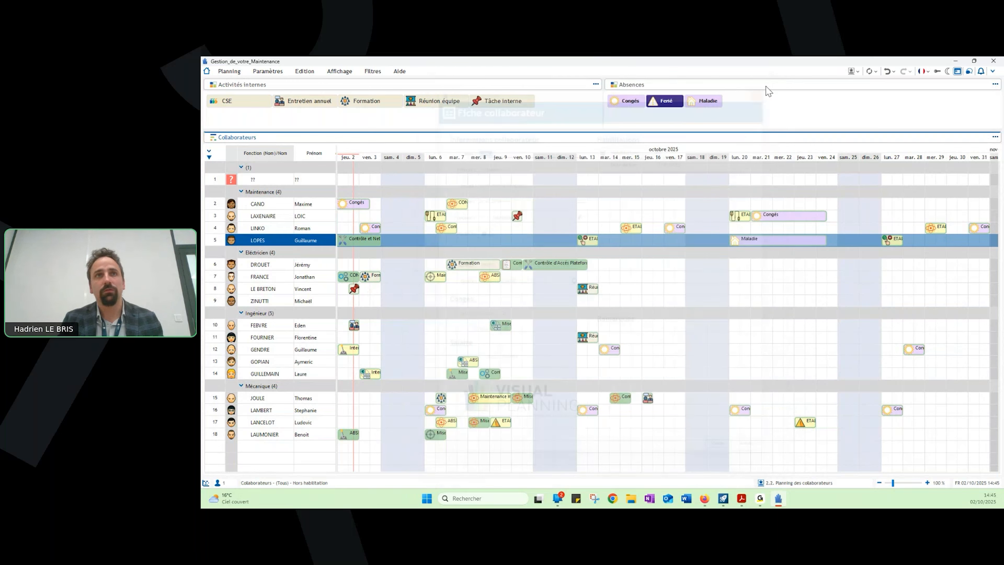
click(788, 237)
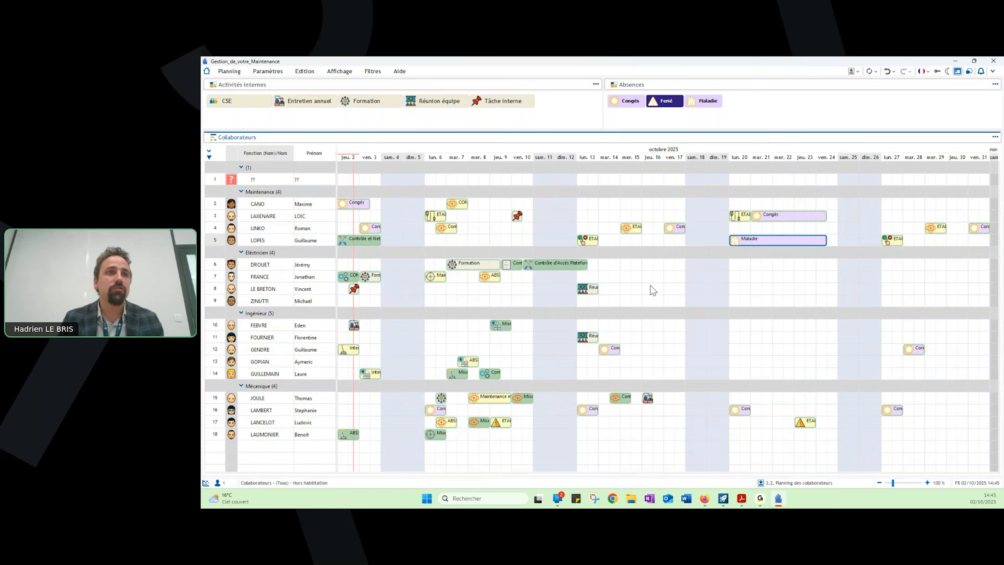
- Switch to the "2.3. Gestion habilitations" view and review the certifications of the four Électricien collaborators one after another
click(854, 74)
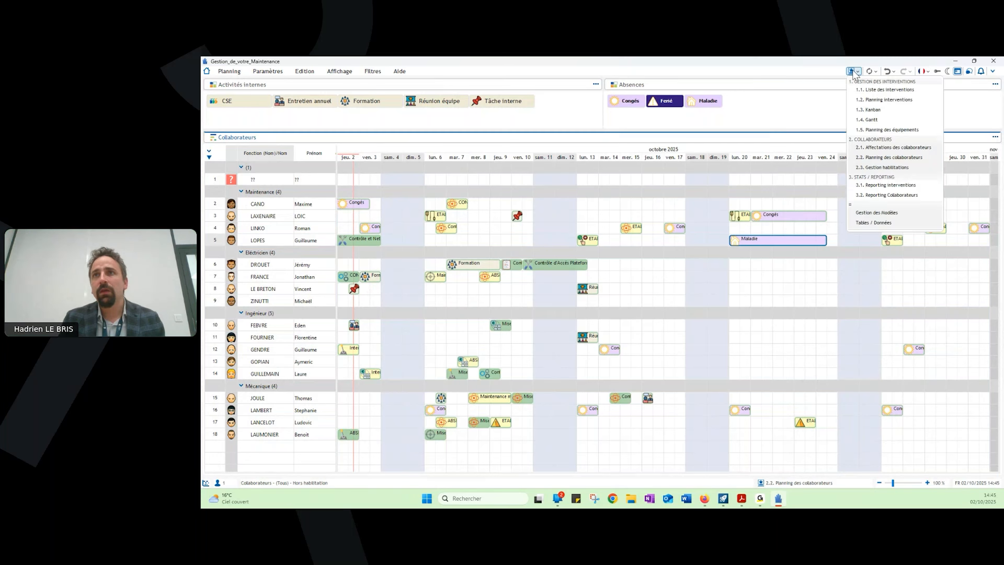
click(885, 167)
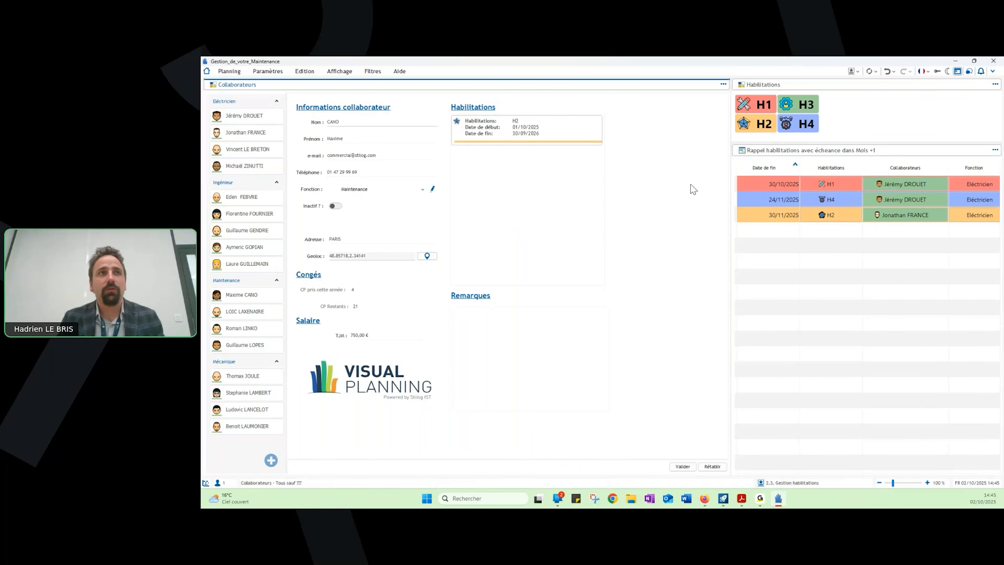
click(248, 116)
click(247, 132)
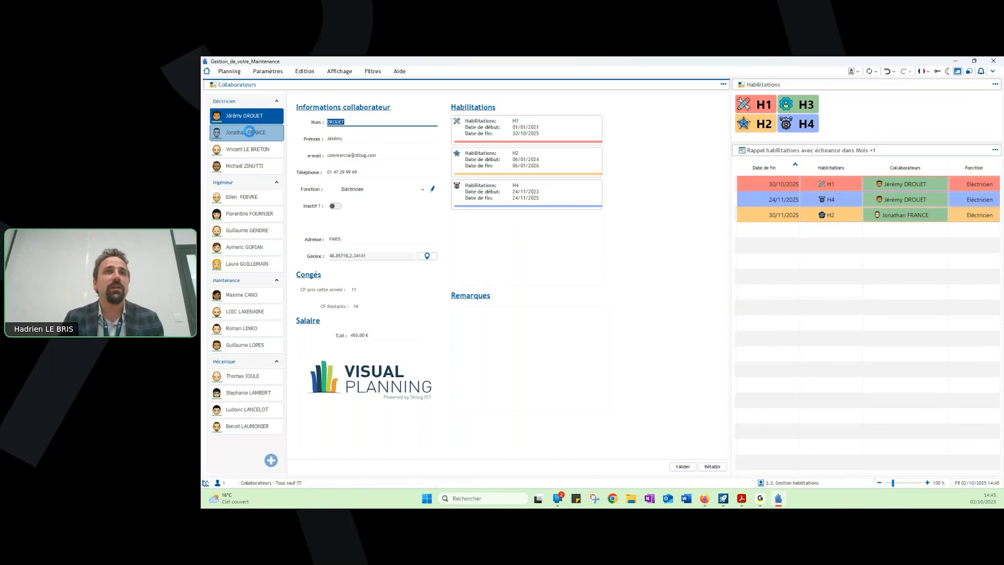
click(255, 150)
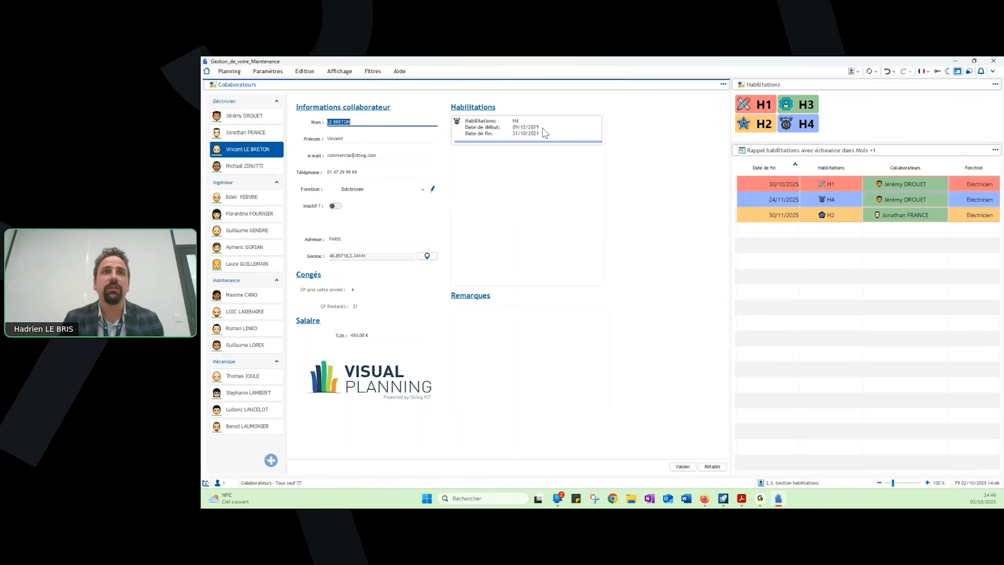
click(261, 161)
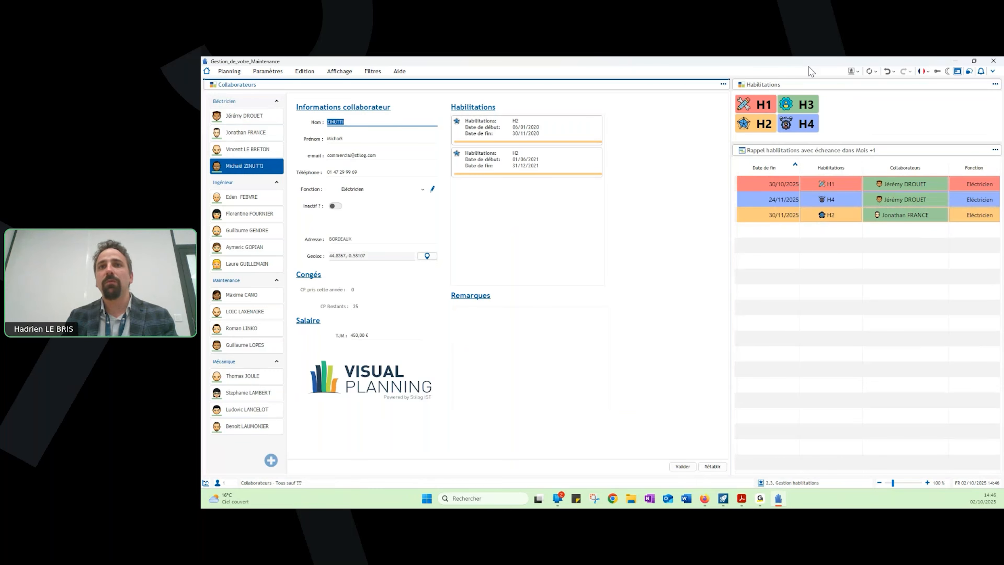
click(855, 71)
click(855, 72)
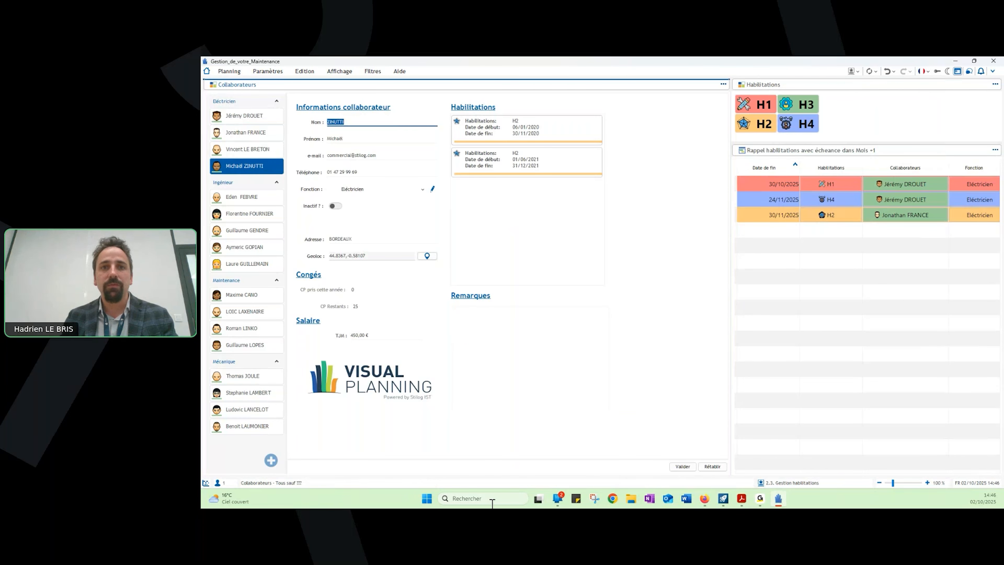
- Switch to the mirrored Galaxy A71 phone in Mobile connecté and place its window over the middle of the planning view
click(557, 498)
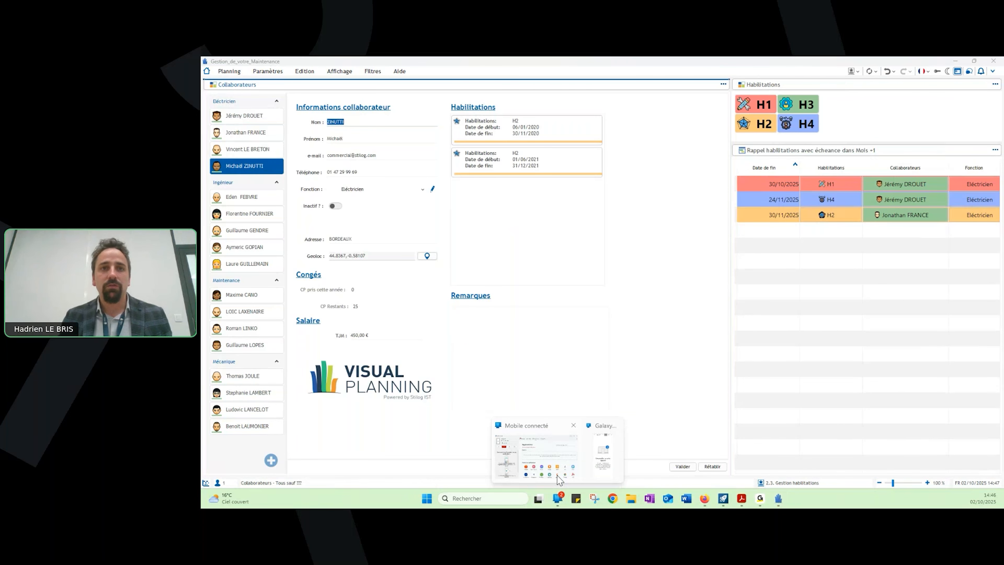
mouse_move(557, 475)
click(546, 456)
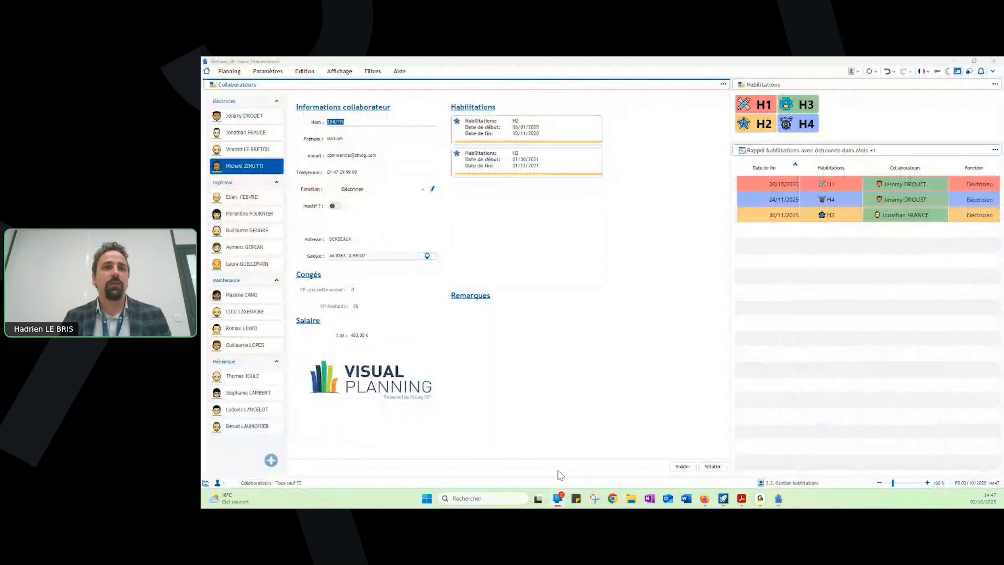
mouse_move(558, 499)
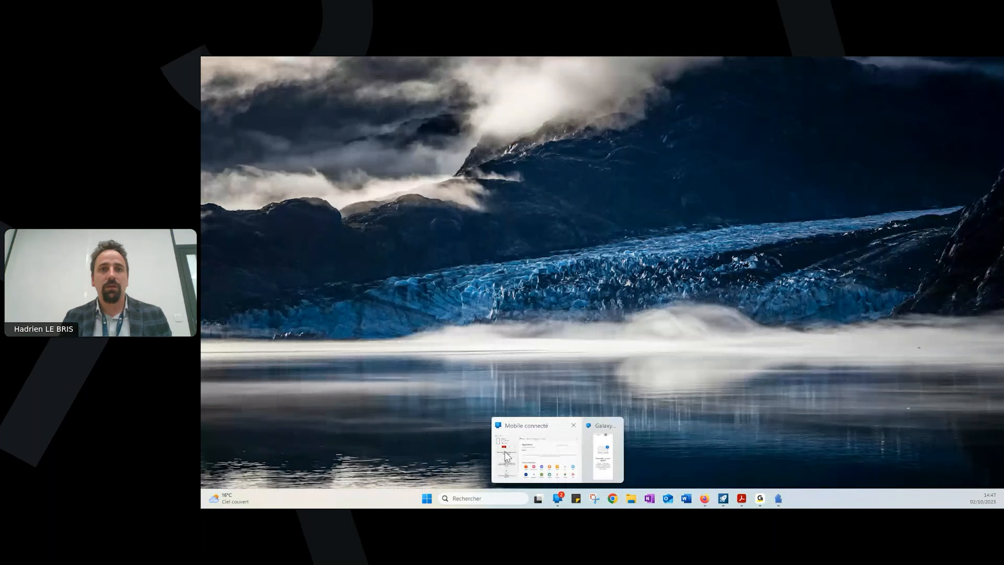
click(608, 454)
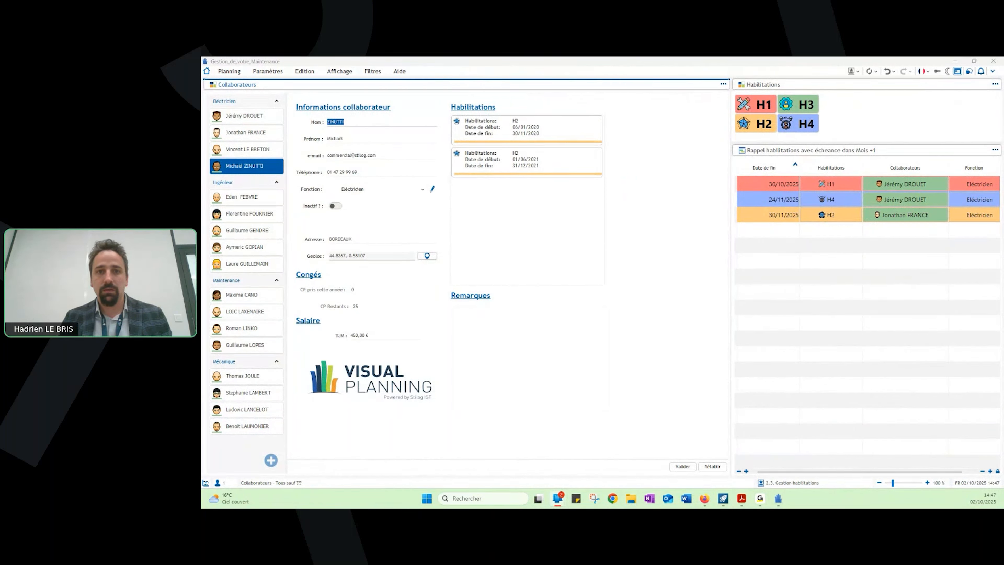
drag(202, 155, 430, 156)
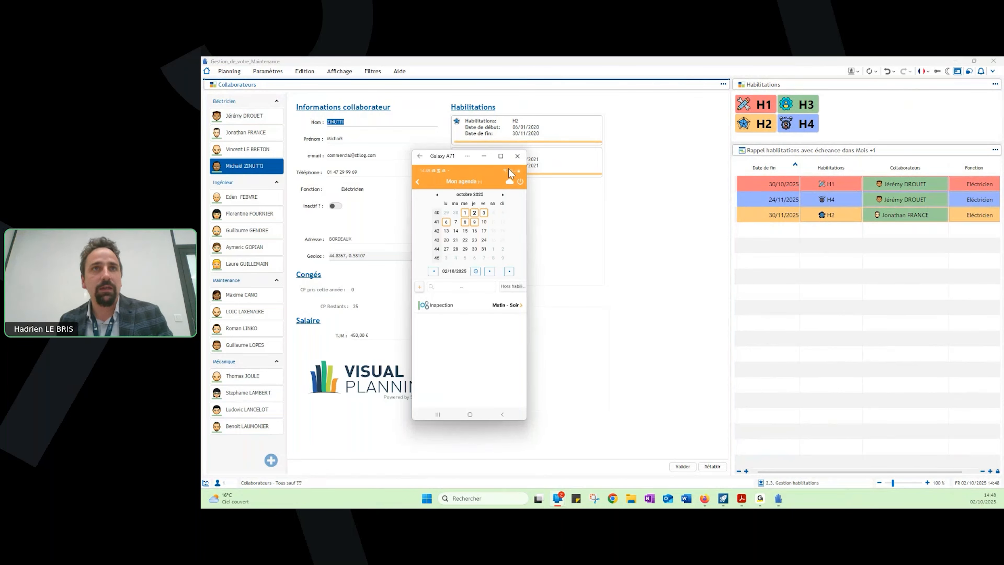
- Open the 2 October 2025 inspection task in Mon agenda and replace its comment with "Problème rencontré suite à un matériel manquant"
click(467, 213)
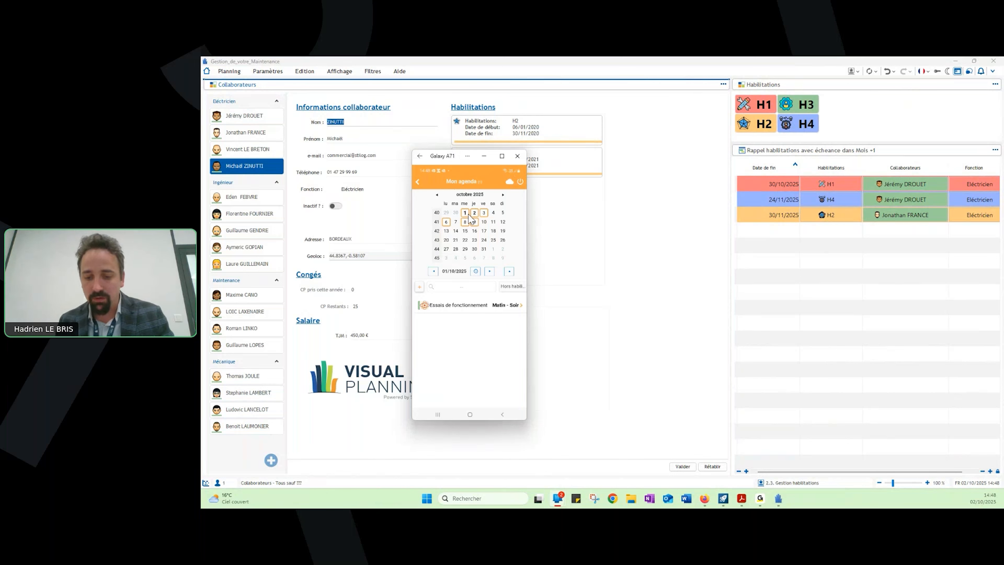
click(470, 214)
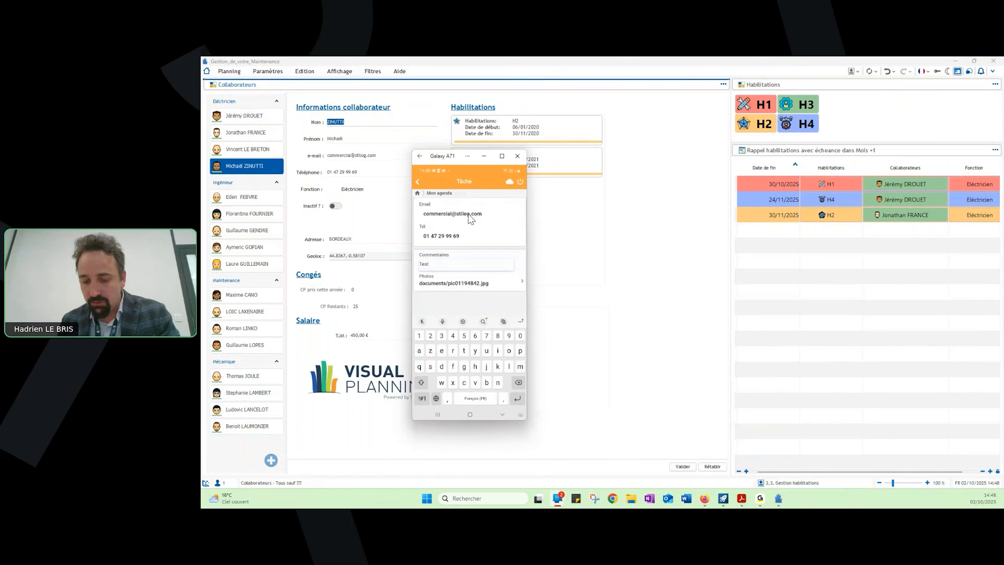
key(BackSpace)
key(BackSpace)
key(BackSpace)
key(BackSpace)
text(P)
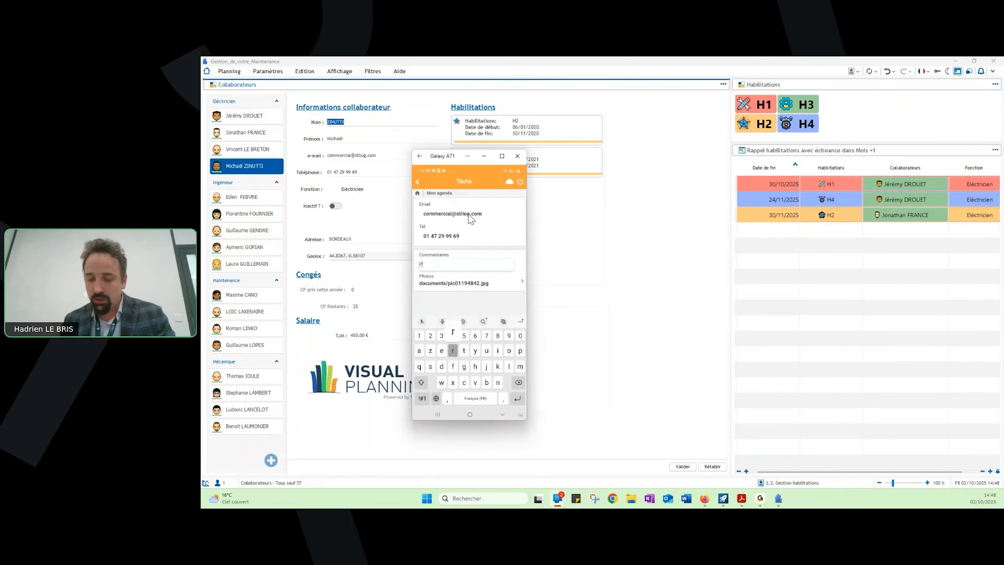
text(roblème ren)
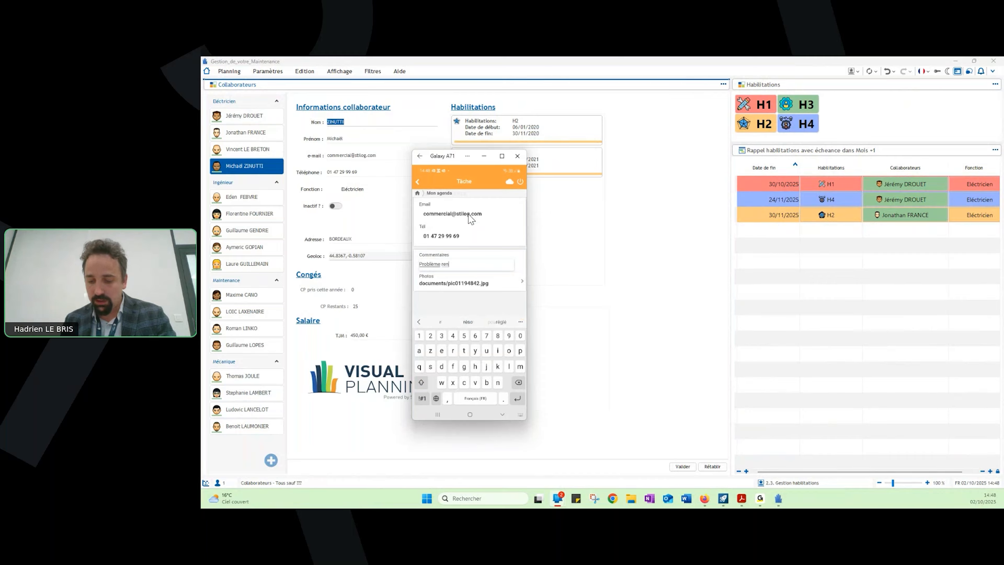
text(contré suite )
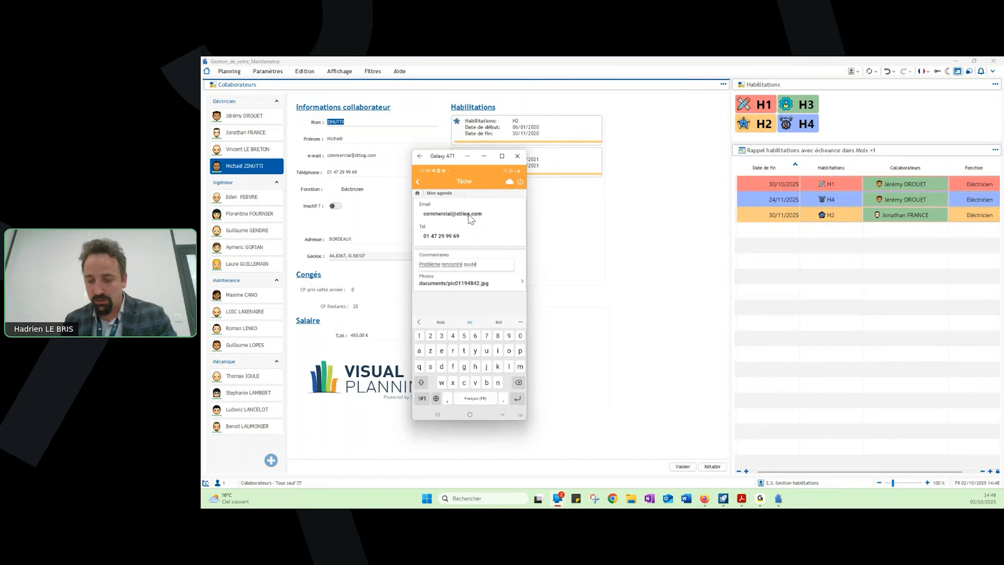
text(a)
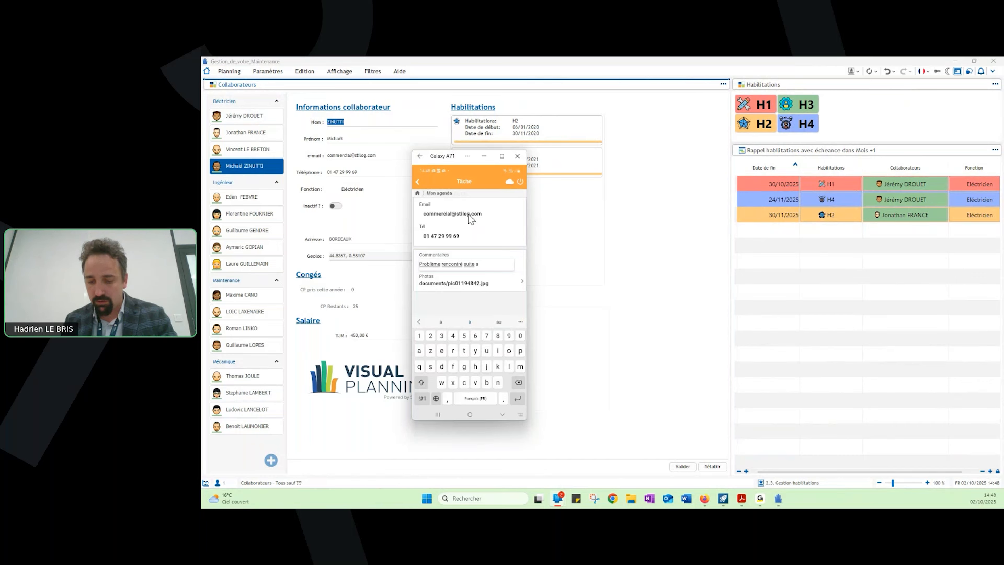
text( un latrri)
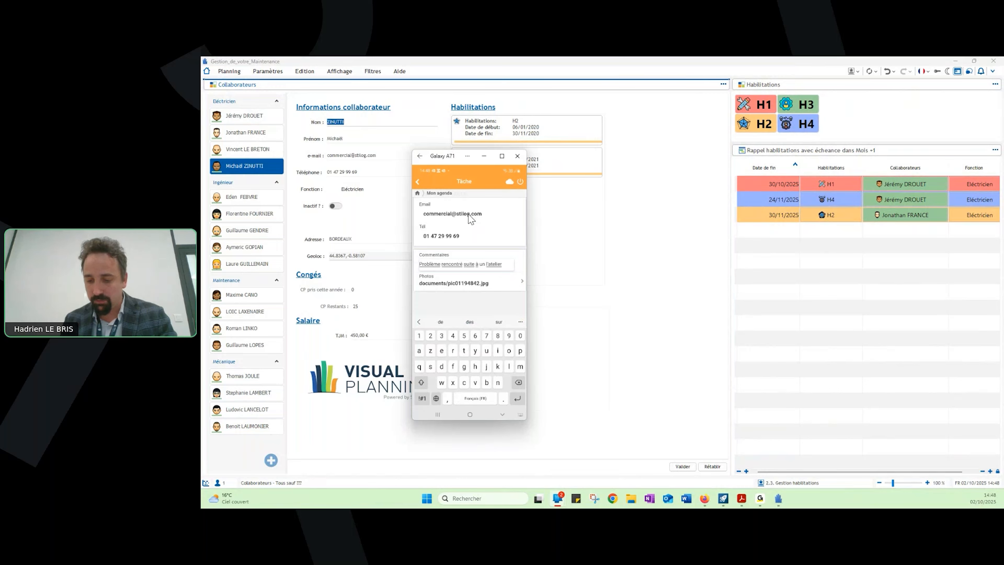
key(BackSpace)
key(BackSpace)
key(BackSpace)
key(BackSpace)
key(BackSpace)
key(BackSpace)
text(materiel)
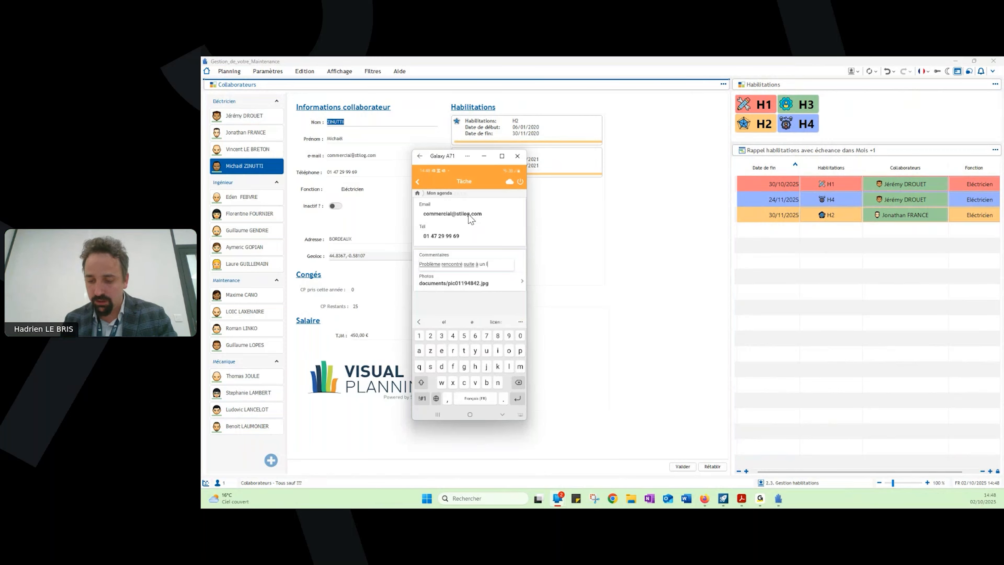
text( manquant)
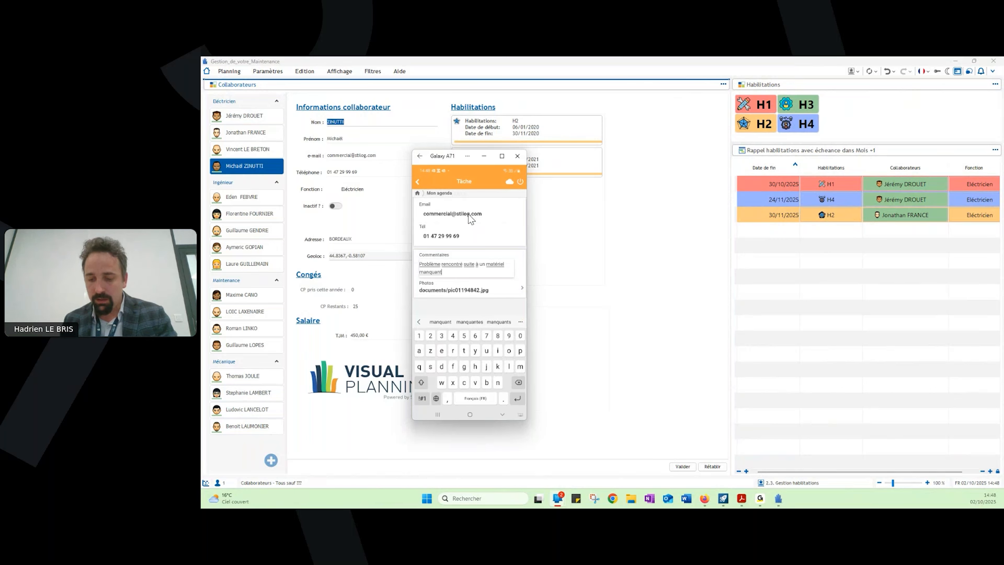
- Return from the task to the mobile app's home screen and minimise the Galaxy A71 window
key(Escape)
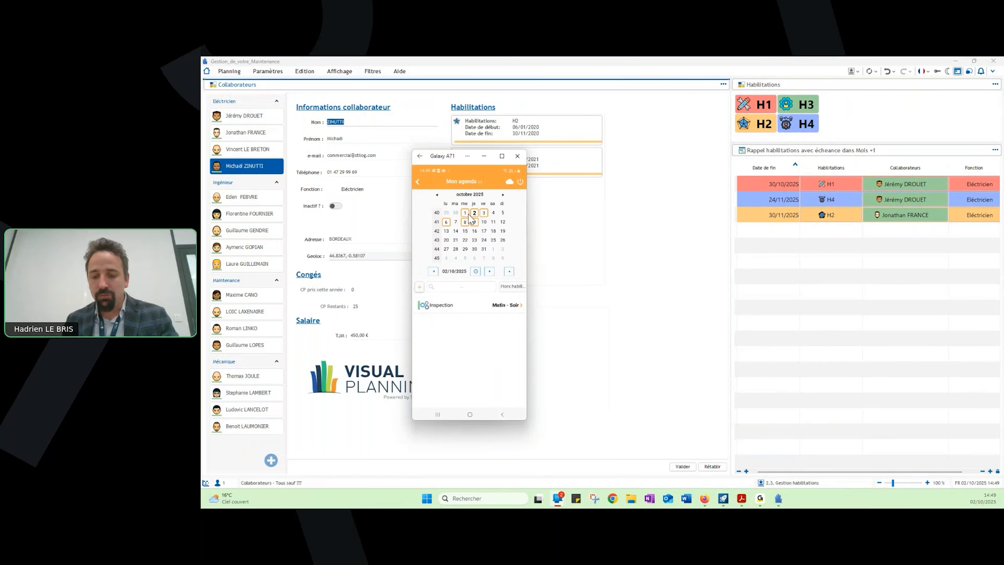
right_click(468, 215)
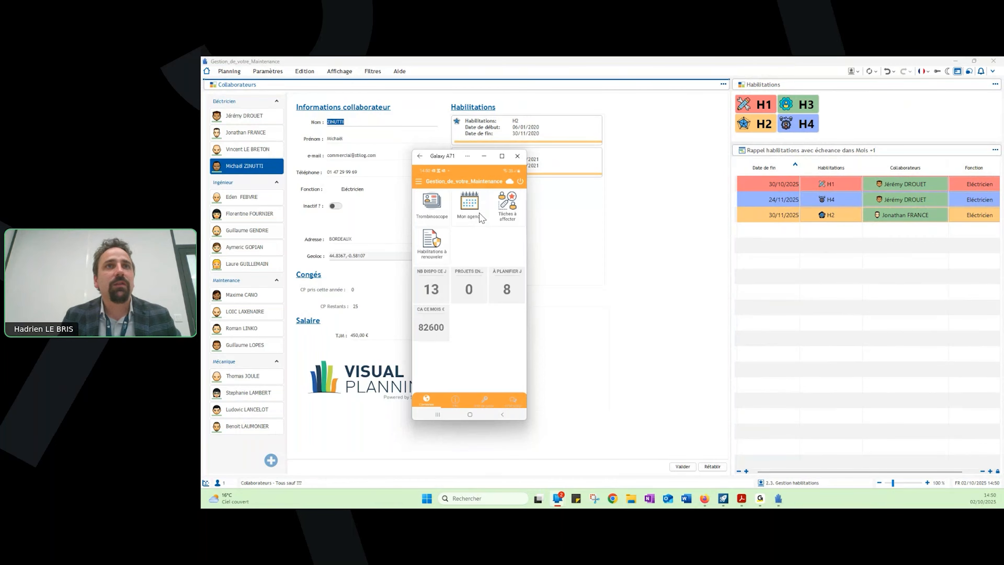
click(484, 156)
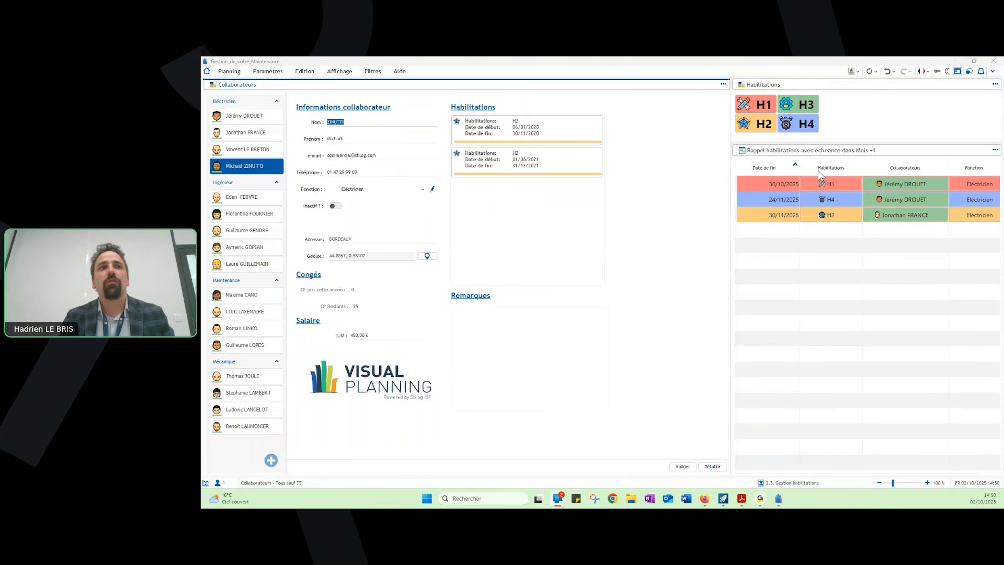
- Switch to the "3.1. Reporting interventions" view and examine the task table by function and collaborator
click(855, 73)
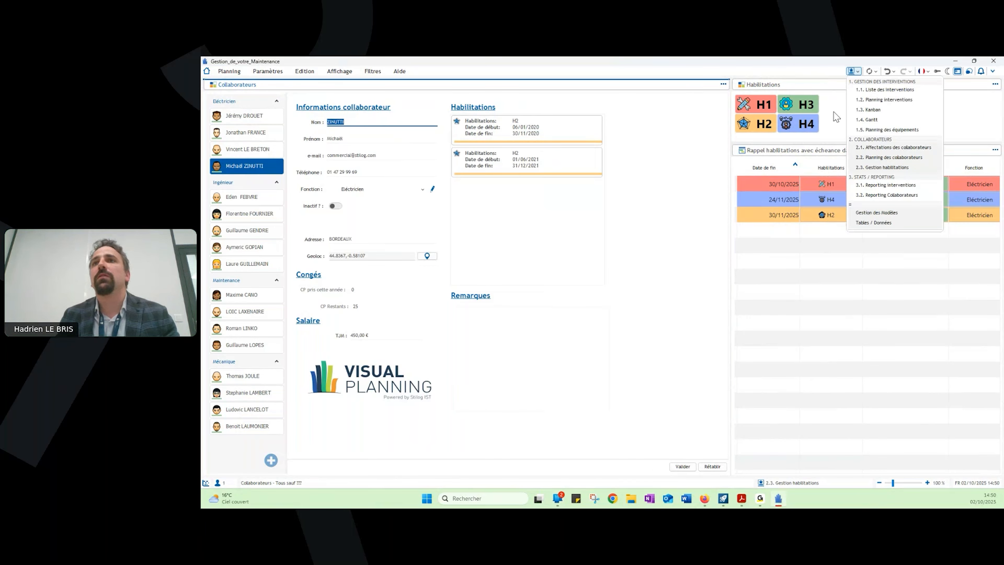
click(895, 185)
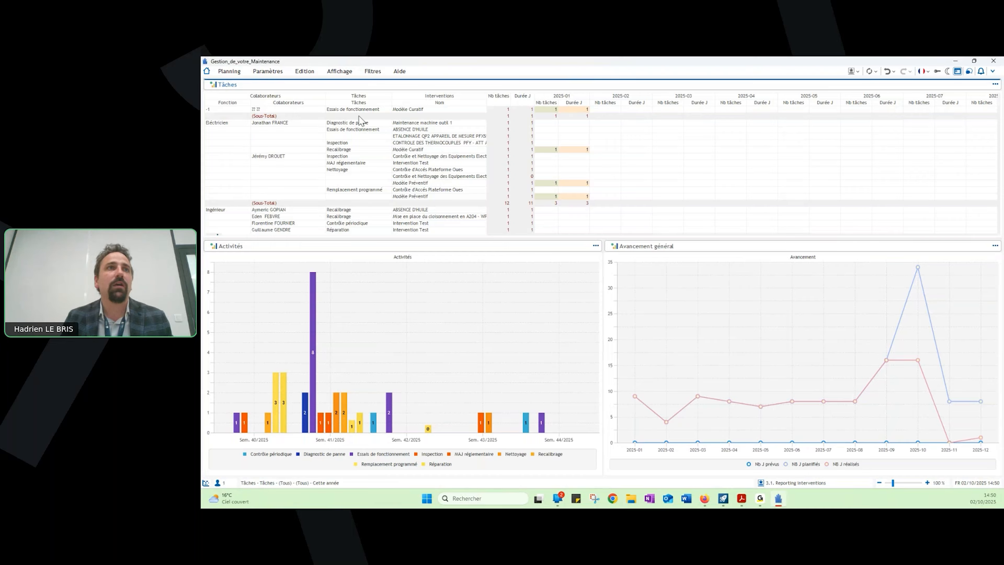
scroll(234, 136, down, 2)
scroll(237, 136, down, 5)
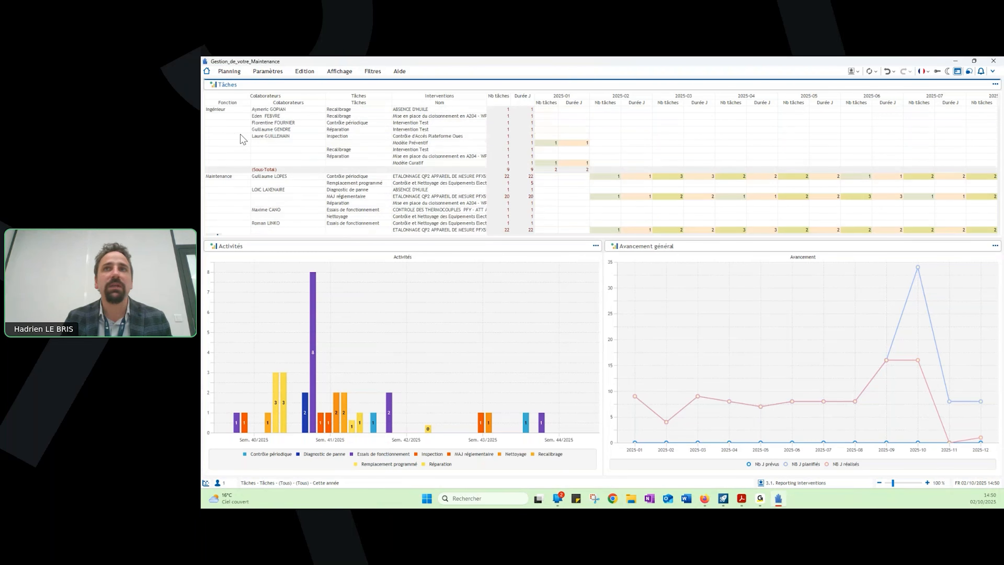
- Switch to the "3.2. Reporting Collaborateurs" view and examine the certification charts, absences and payroll preparation
click(853, 71)
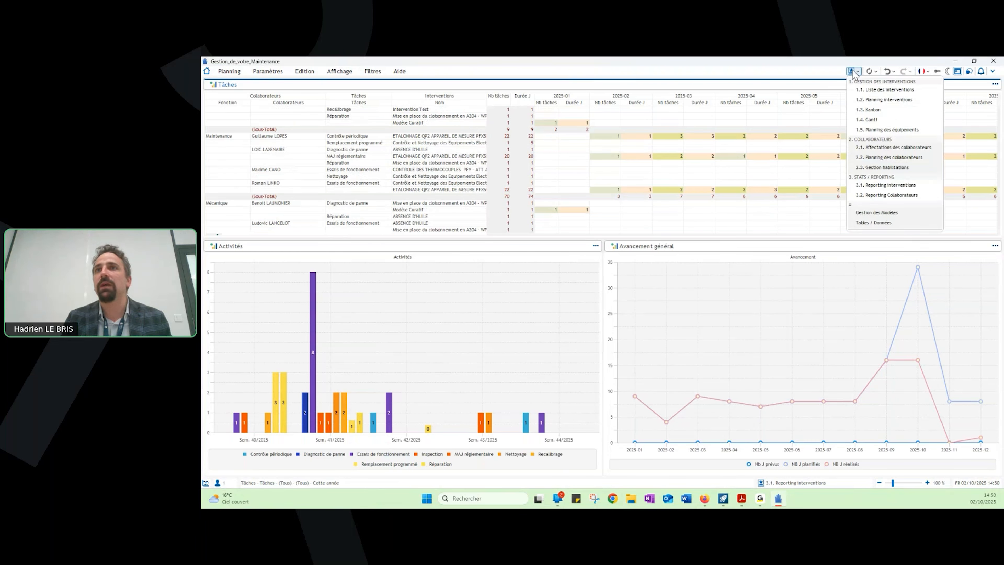
click(900, 195)
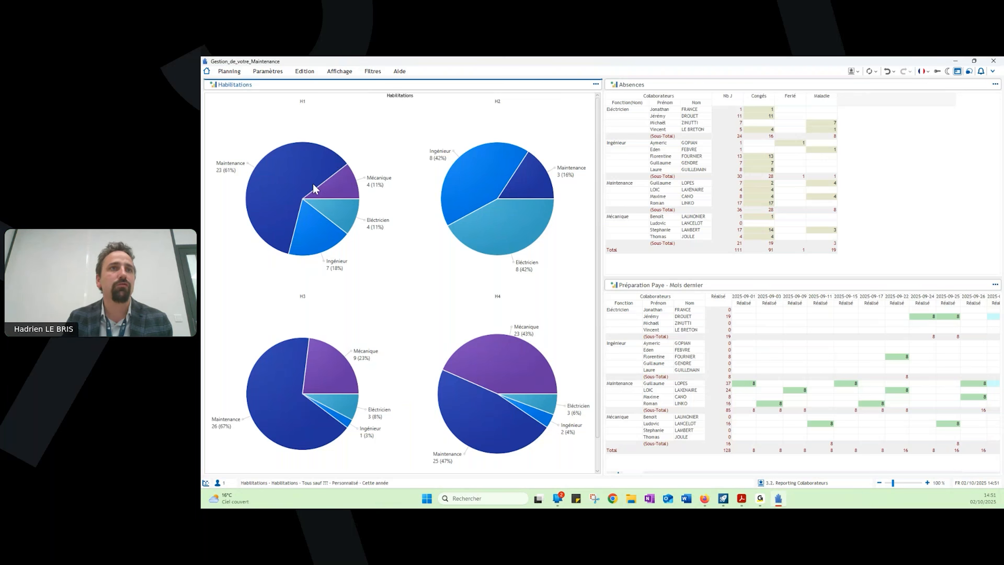
mouse_move(308, 186)
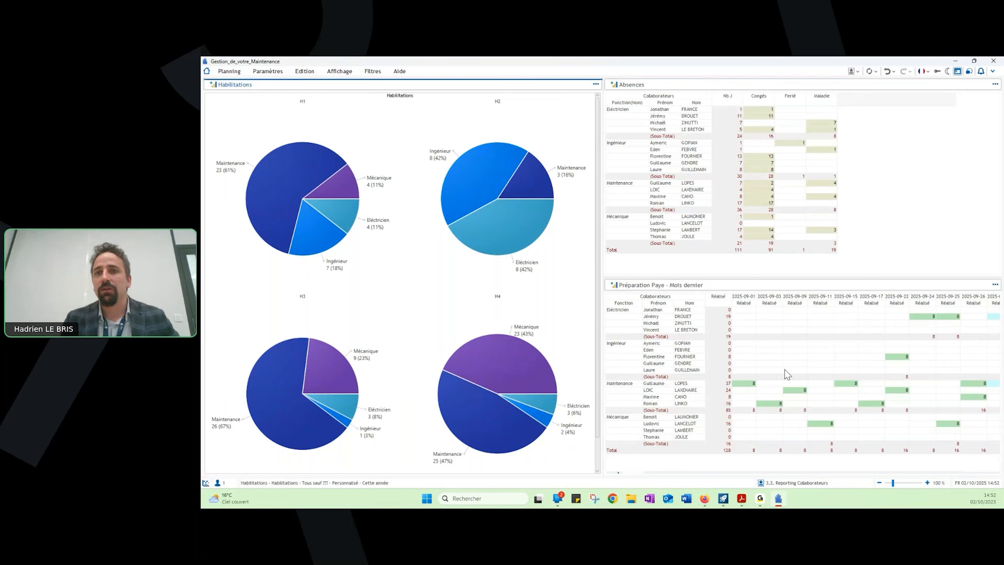
click(858, 72)
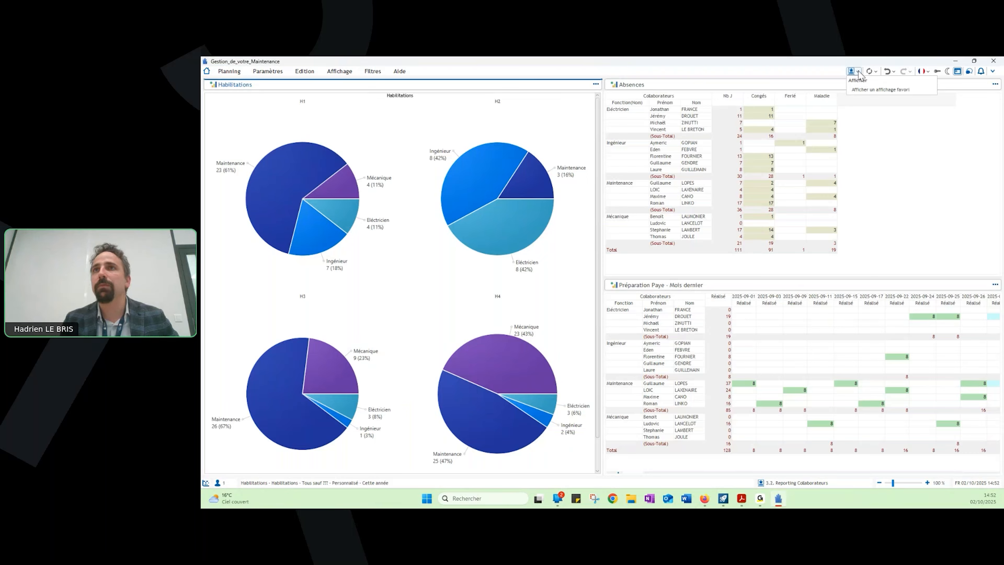
click(859, 74)
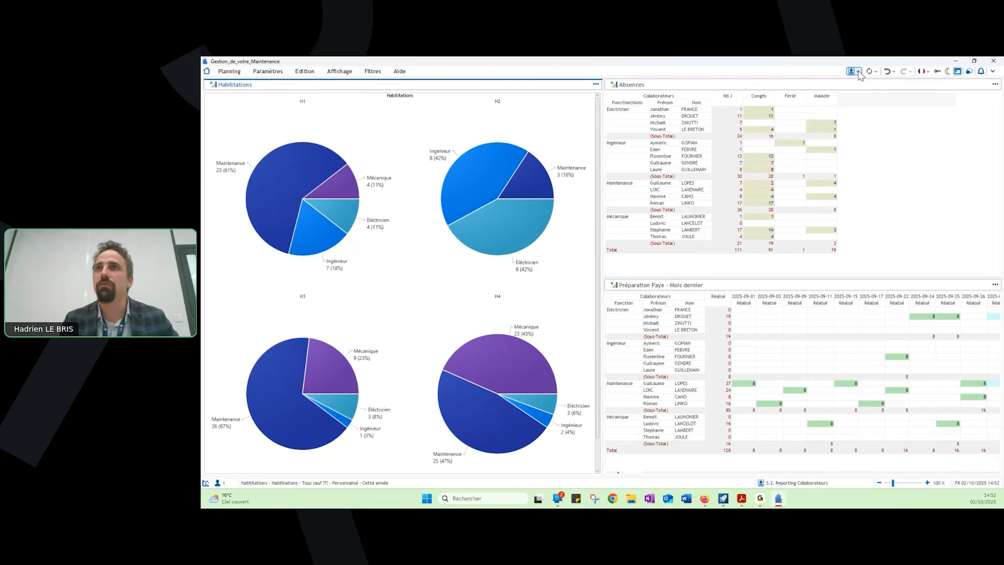
- Switch to the PDF presentation and advance to the slide "Visual Planning Un outil à votre mesure"
click(743, 499)
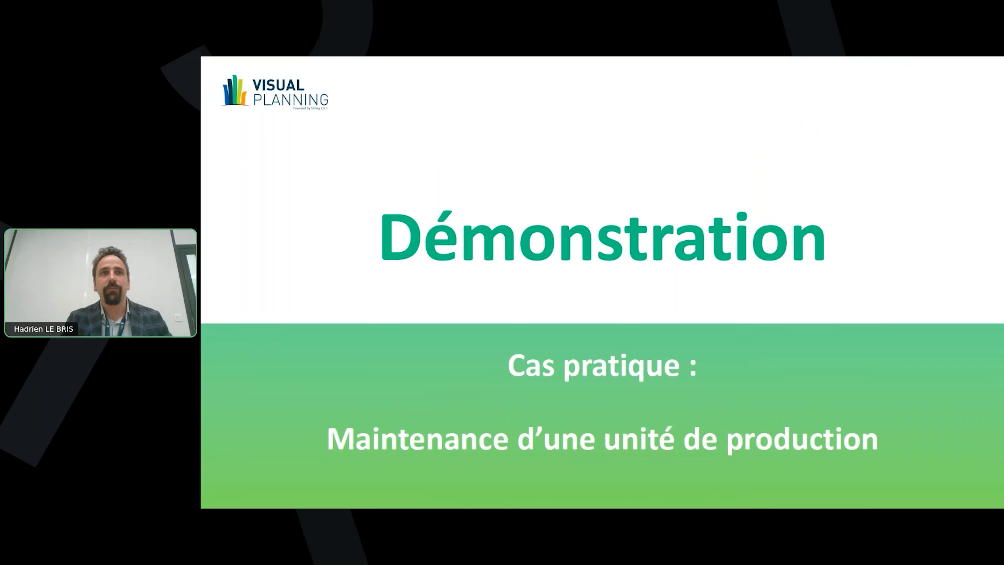
key(Right)
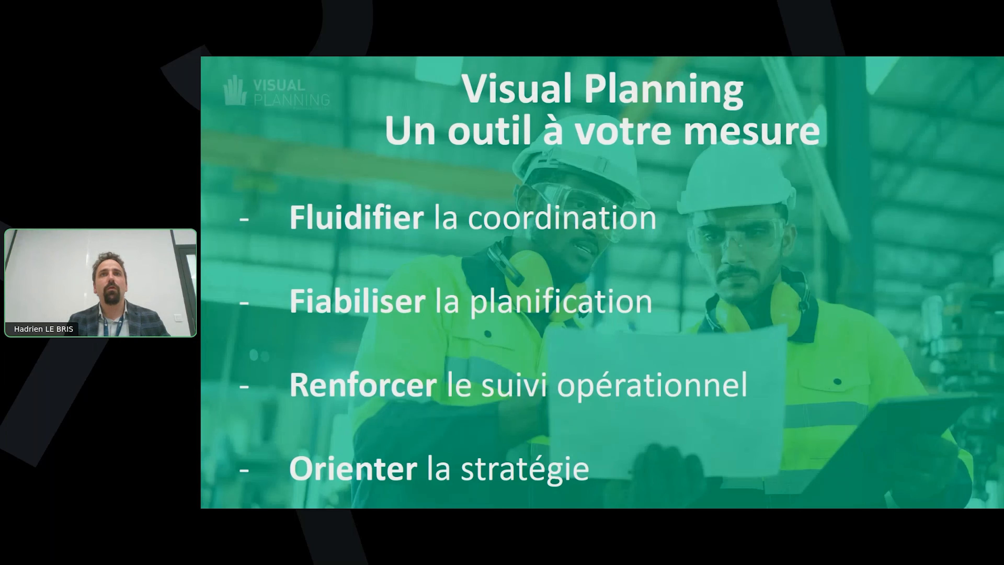